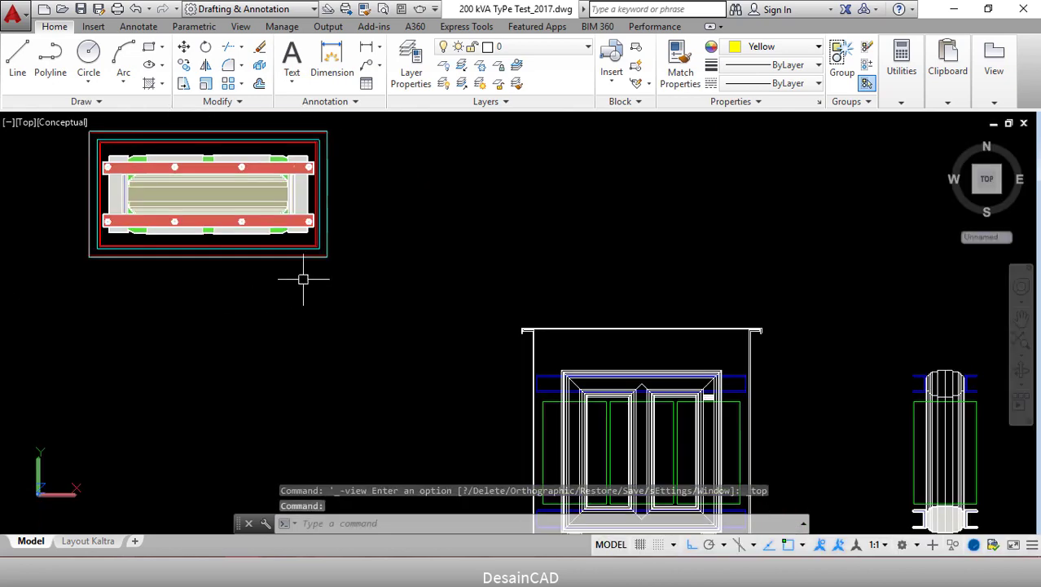
Set the current object colour to ByLayer.
scroll(527, 450, "up", 6)
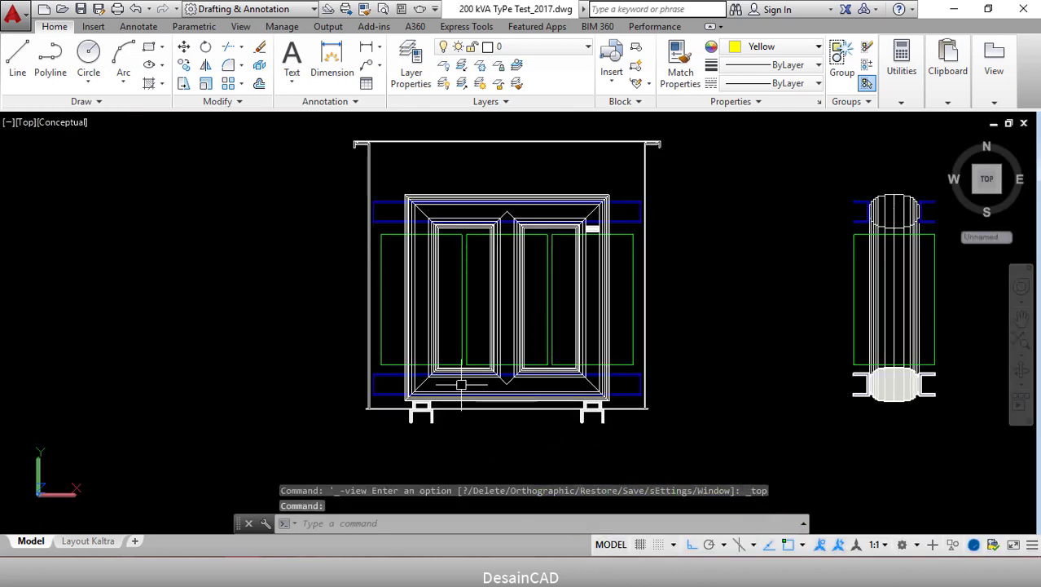
scroll(427, 419, "down", 5)
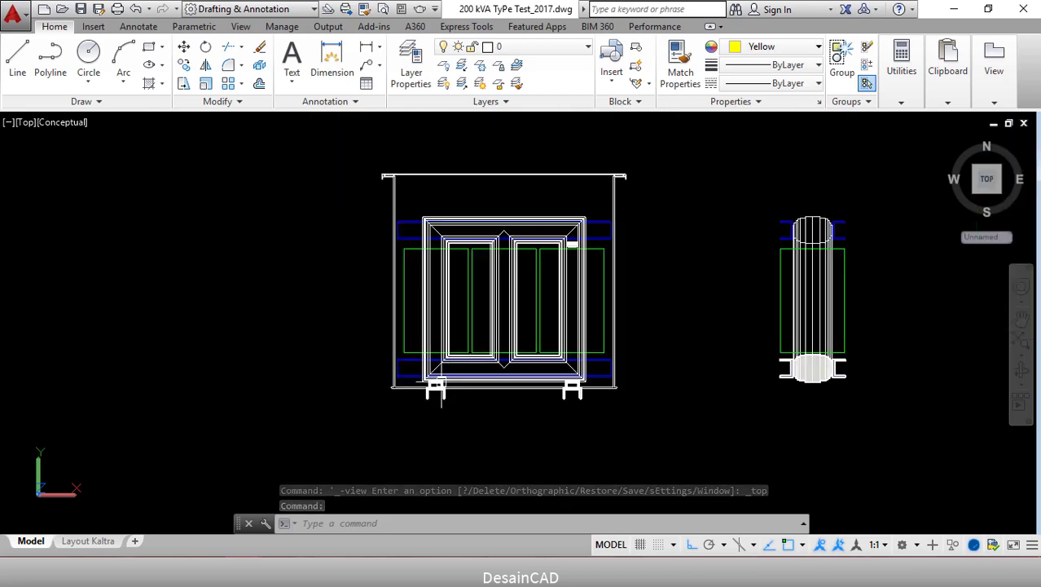
middle_click_drag(395, 396, 409, 303, "shift")
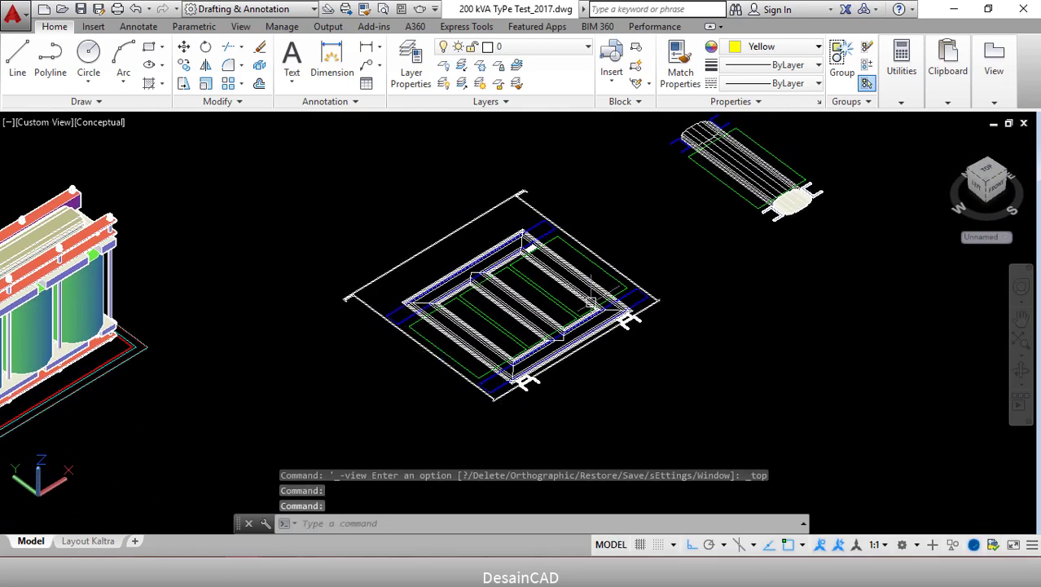
left_click(766, 46)
left_click(754, 65)
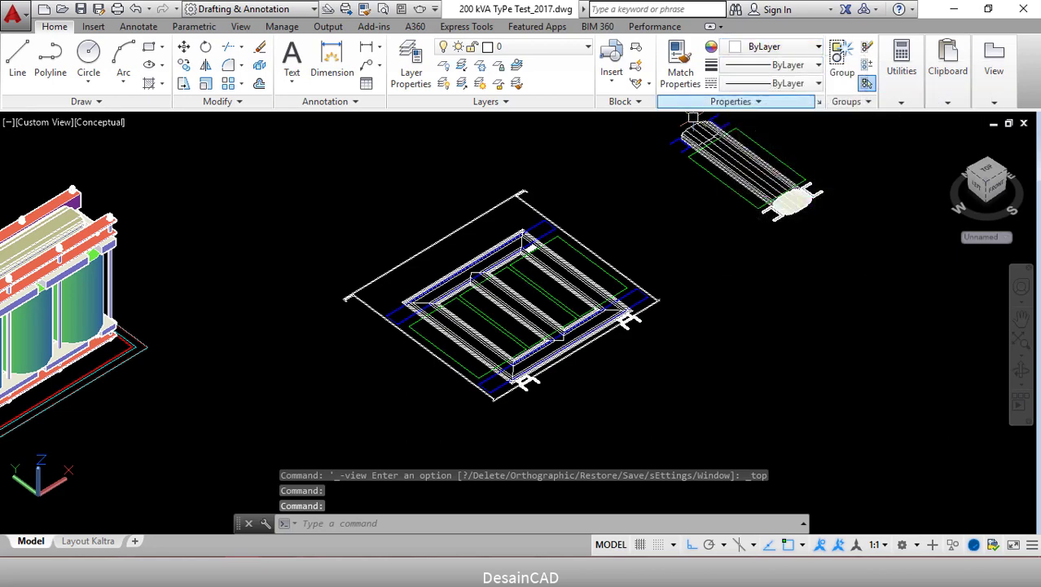
Extrude the smaller U-shaped channel profile beneath one end of the front view to a height of 410.
scroll(489, 387, "up", 5)
middle_click_drag(546, 373, 451, 425)
type("e")
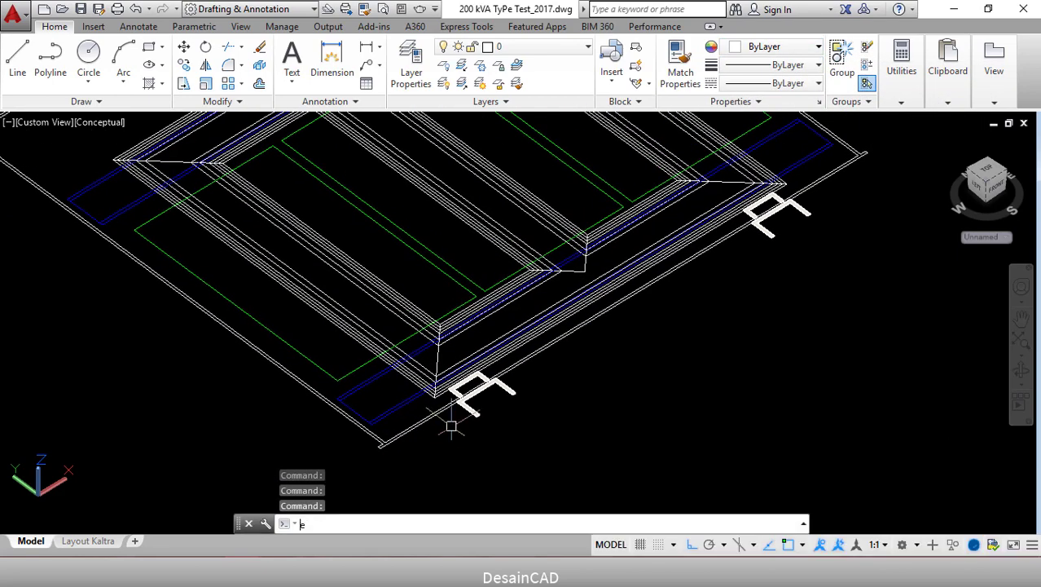
type("xt")
key("Return")
scroll(459, 411, "up", 3)
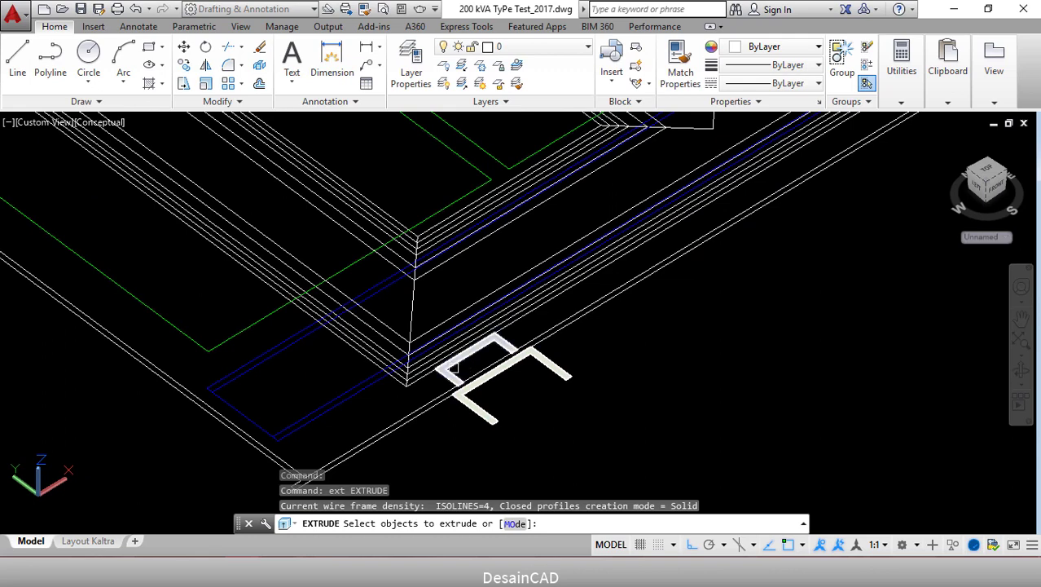
left_click(475, 404)
scroll(456, 411, "down", 5)
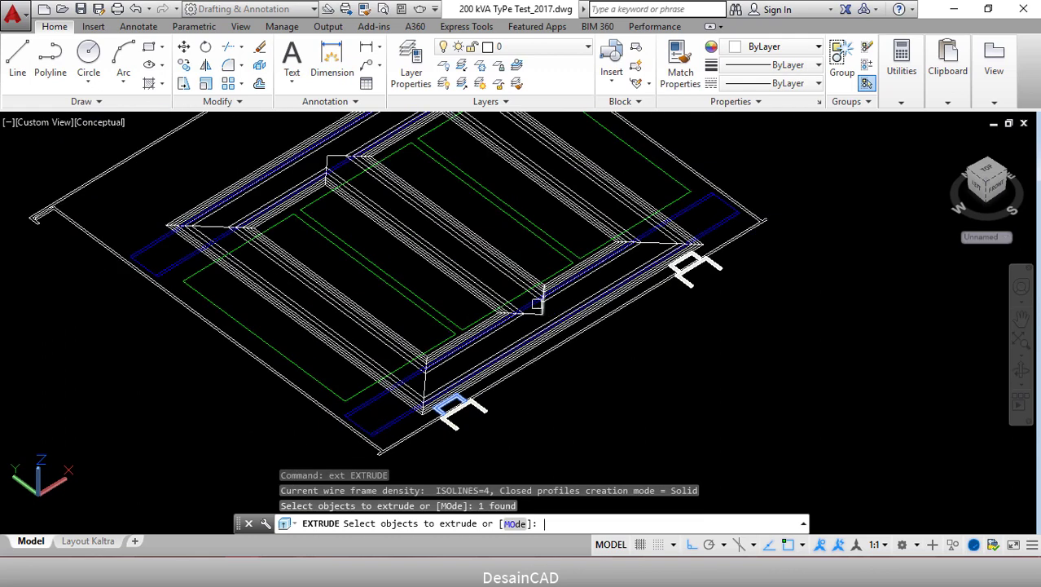
key("Return")
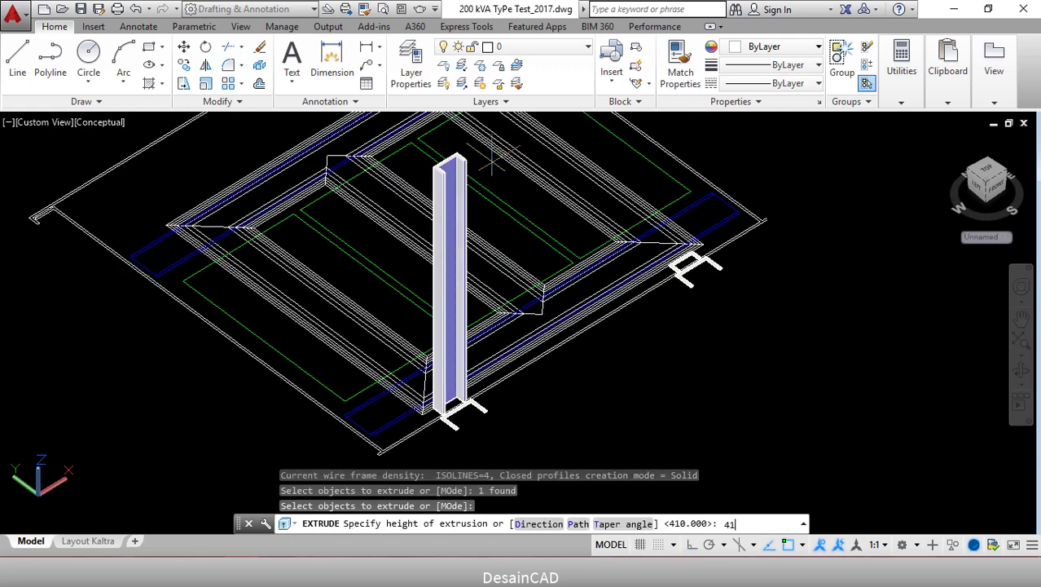
type("410")
key("Return")
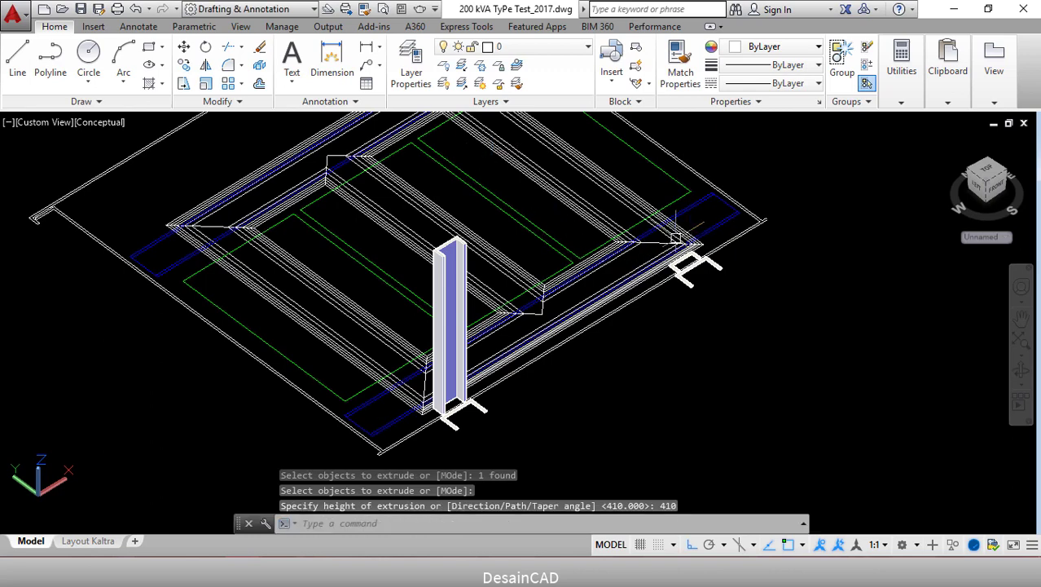
Extrude the matching small U-shaped channel profile beneath the other end of the front view by the same 410.
middle_click_drag(491, 162, 459, 219)
scroll(656, 326, "up", 3)
key("Return")
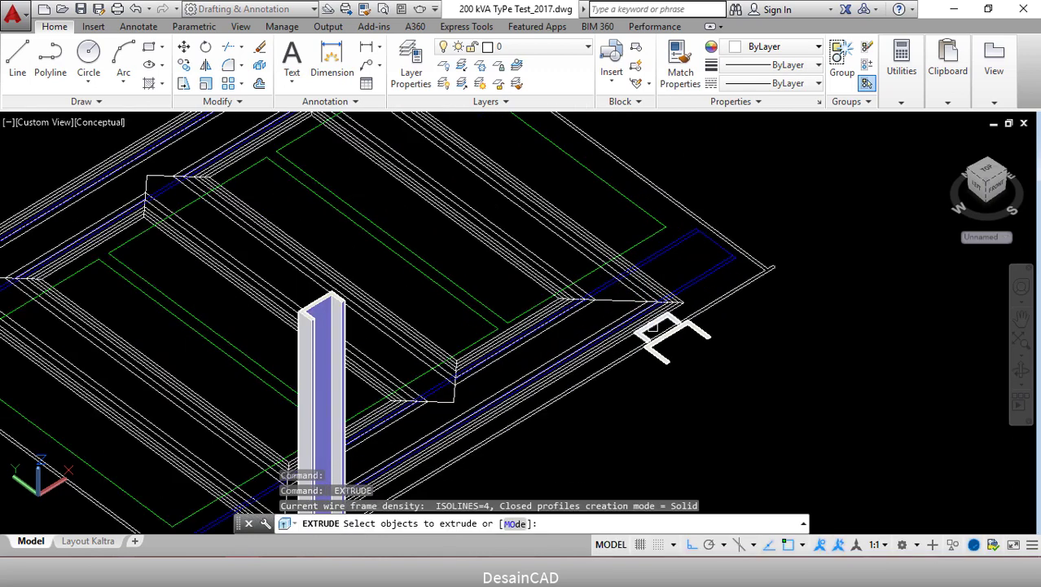
left_click(653, 328)
key("Return")
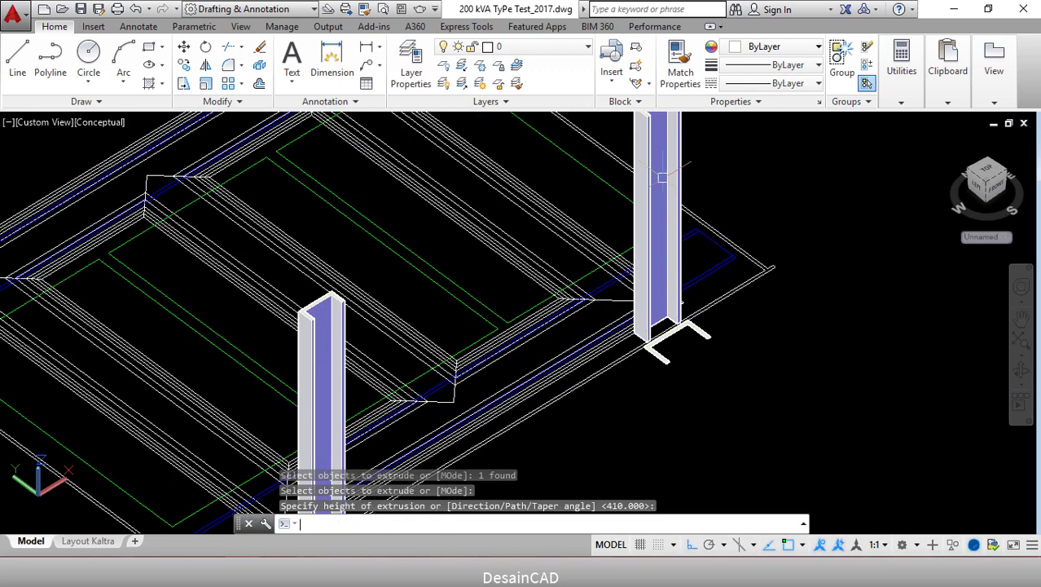
Switch the viewport to the Top view.
scroll(681, 227, "down", 3)
scroll(681, 248, "down", 3)
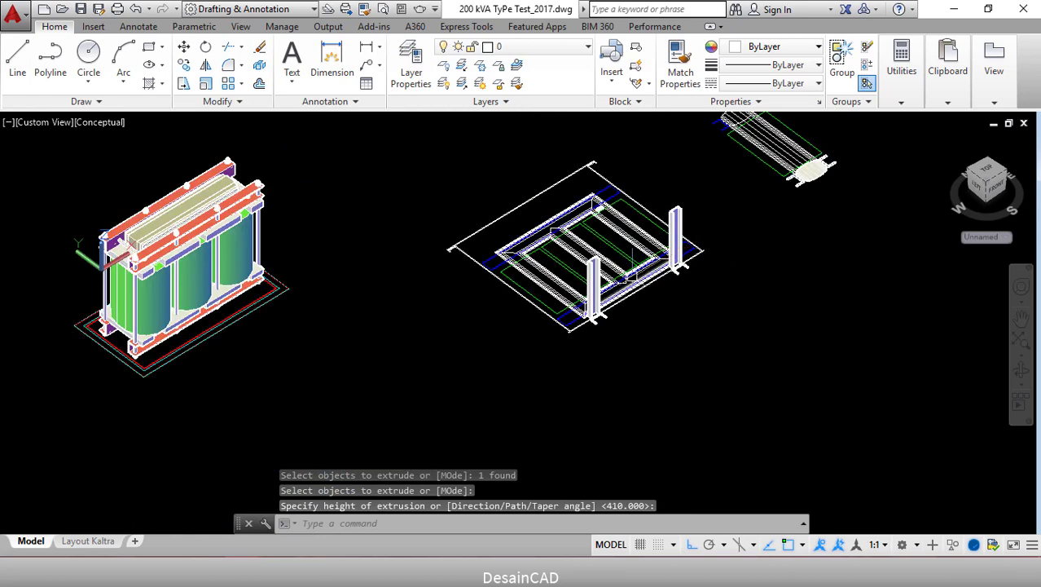
middle_click_drag(632, 277, 689, 282)
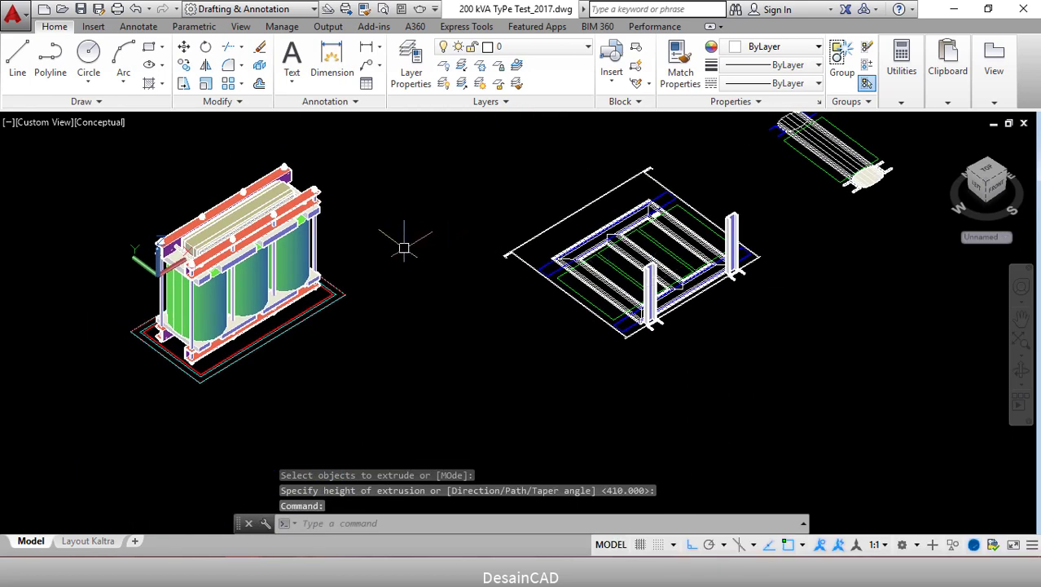
left_click(41, 123)
key("Escape")
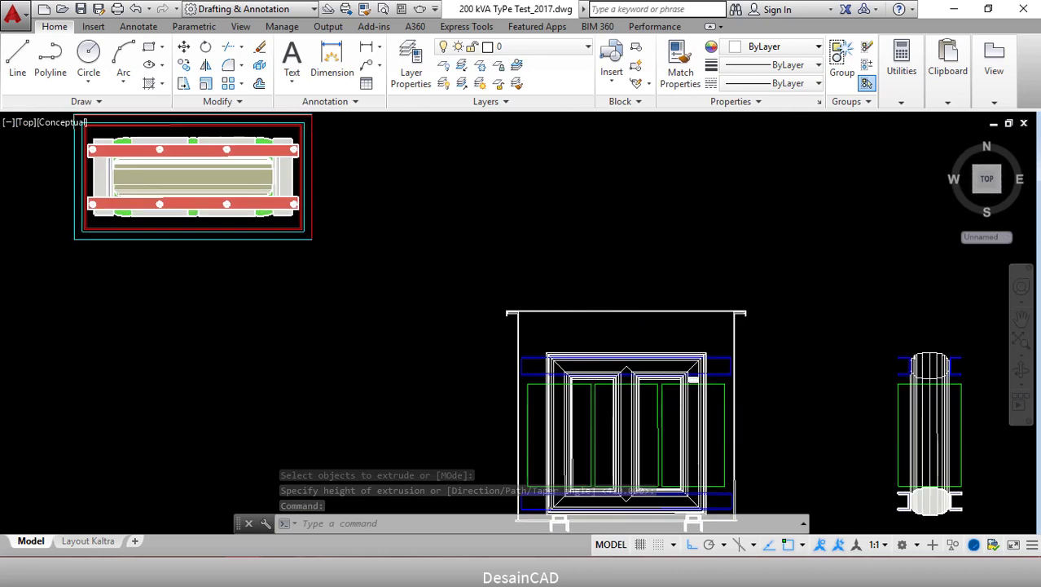
scroll(522, 243, "down", 2)
middle_click_drag(497, 269, 529, 273)
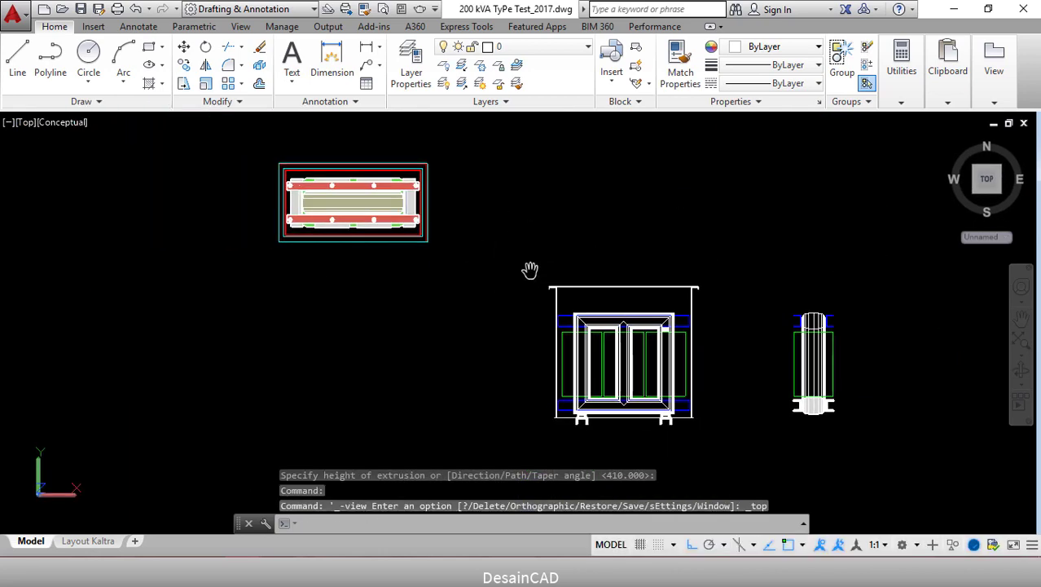
scroll(647, 430, "up", 6)
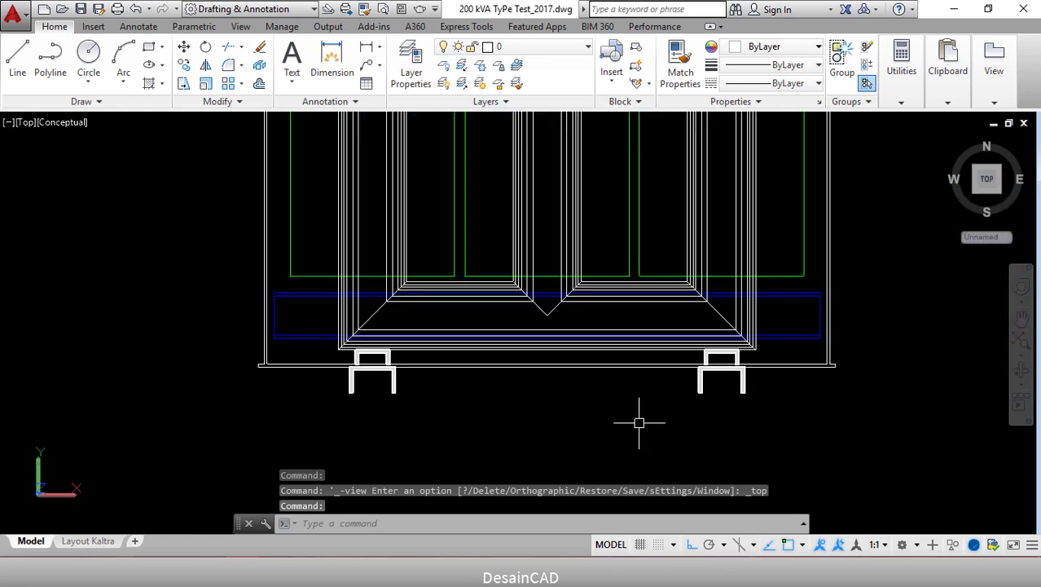
Move both extruded channels from the midpoint of the core frame's upper edge to the midpoint of the plan view's outer rectangle edge.
type("m")
key("Return")
scroll(443, 405, "up", 4)
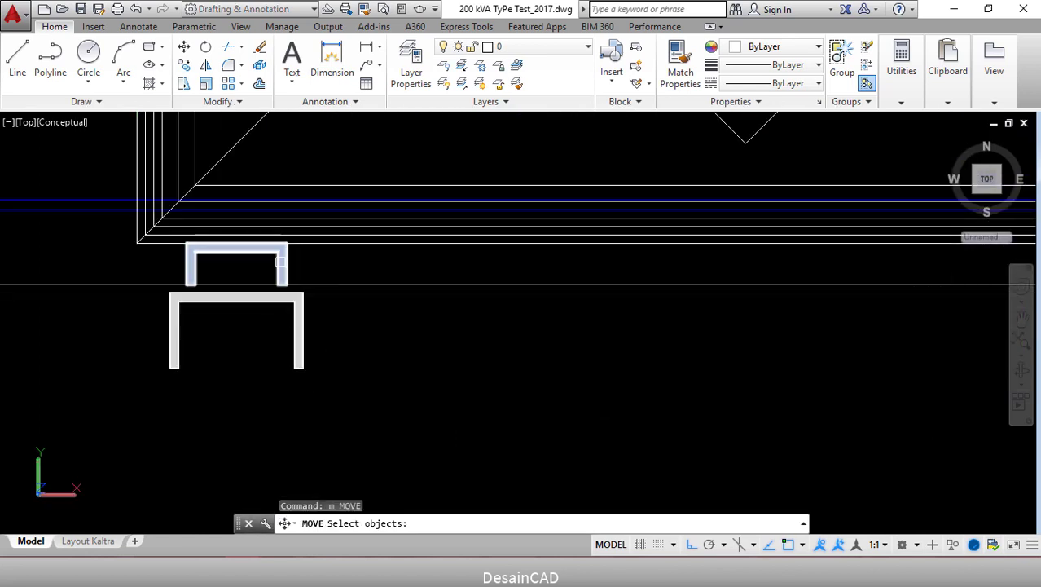
left_click(279, 263)
scroll(387, 353, "down", 6)
scroll(518, 310, "up", 4)
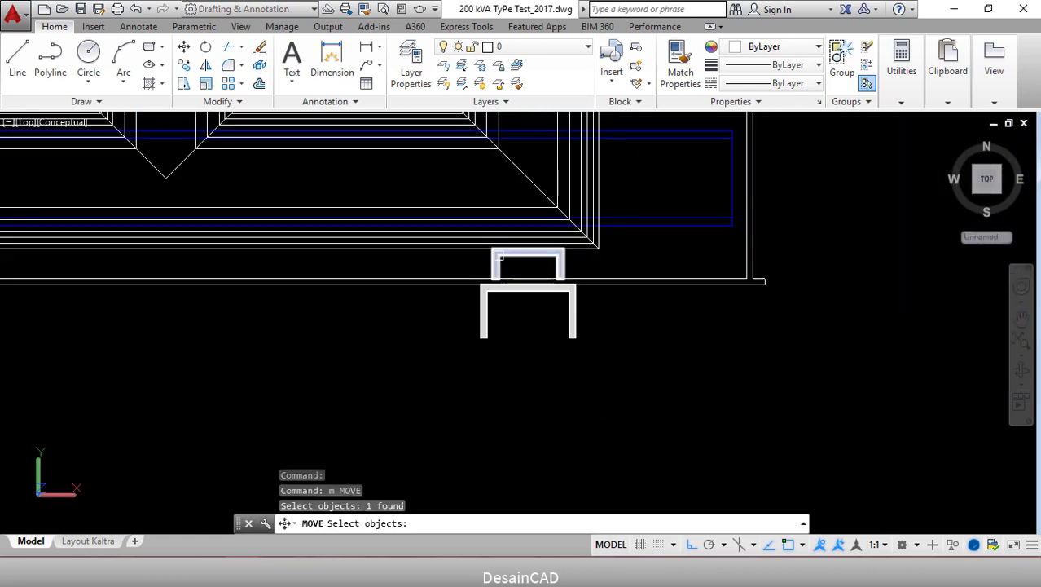
left_click(528, 251)
scroll(711, 435, "down", 5)
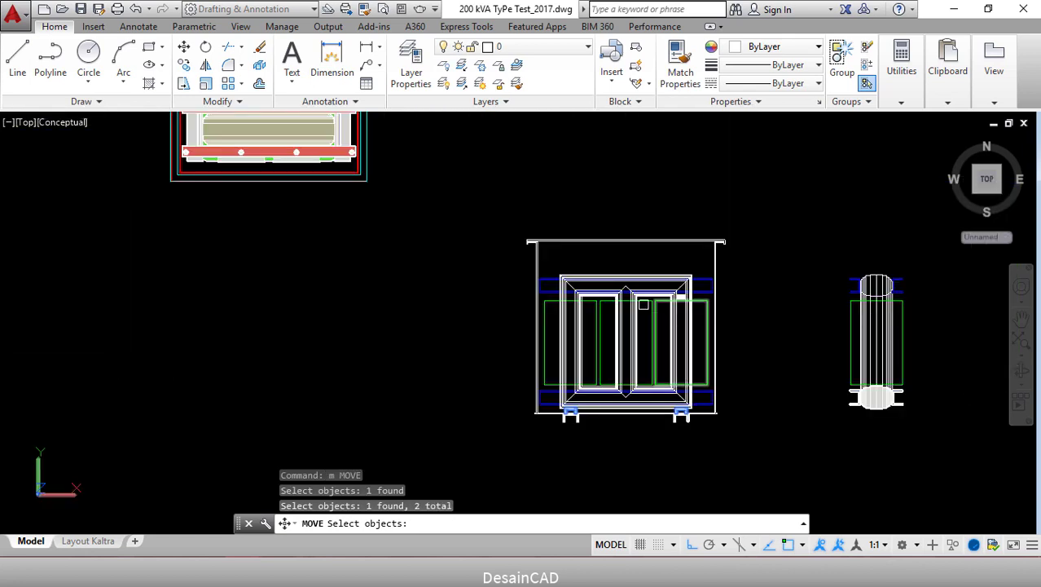
key("Return")
scroll(633, 269, "up", 3)
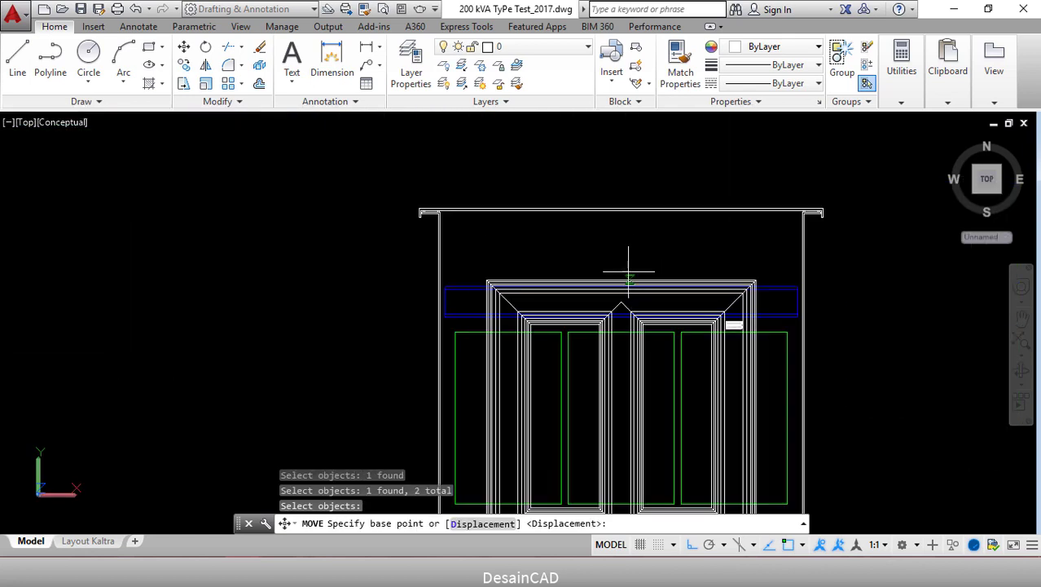
left_click(621, 281)
scroll(640, 270, "down", 2)
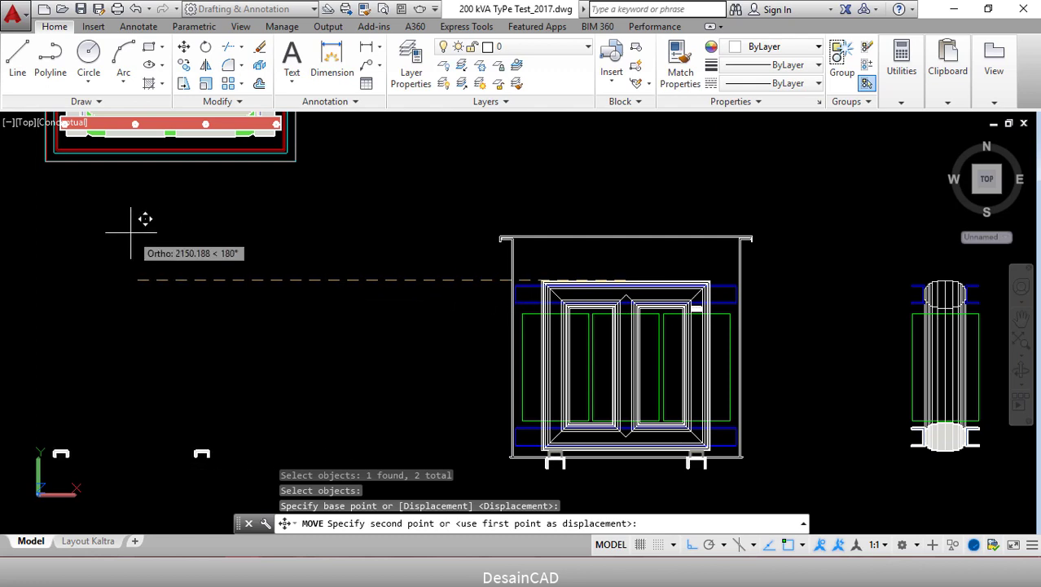
middle_click_drag(144, 218, 319, 244)
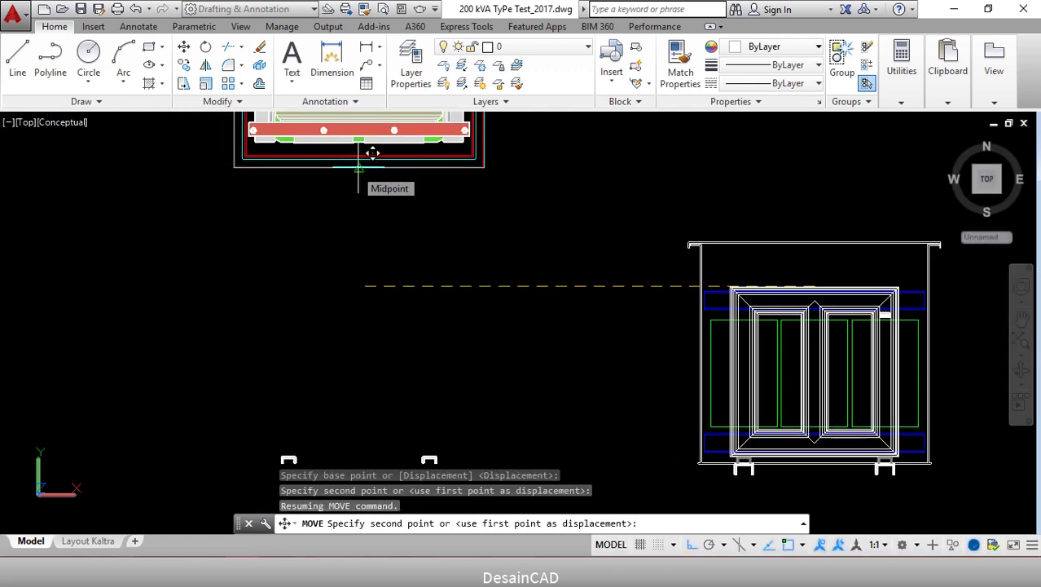
left_click(356, 168)
scroll(399, 302, "down", 2)
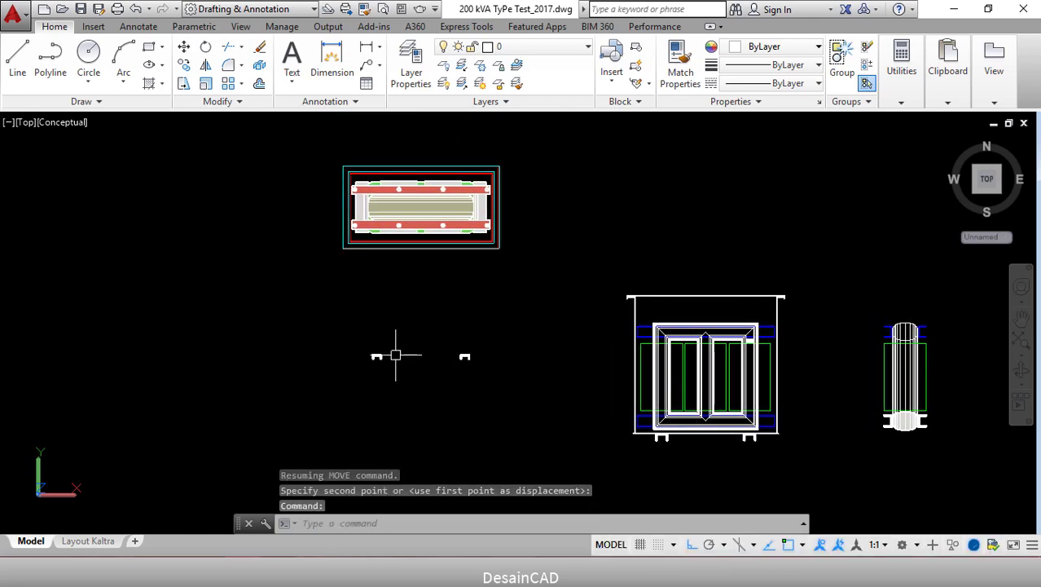
Rotate the two upright channels in 3D about the X axis so that they lie flat with their webs facing up.
mouse_move(396, 349)
middle_mouse_down("shift")
mouse_move(414, 354)
mouse_move(429, 317)
mouse_move(422, 286)
middle_mouse_up("shift")
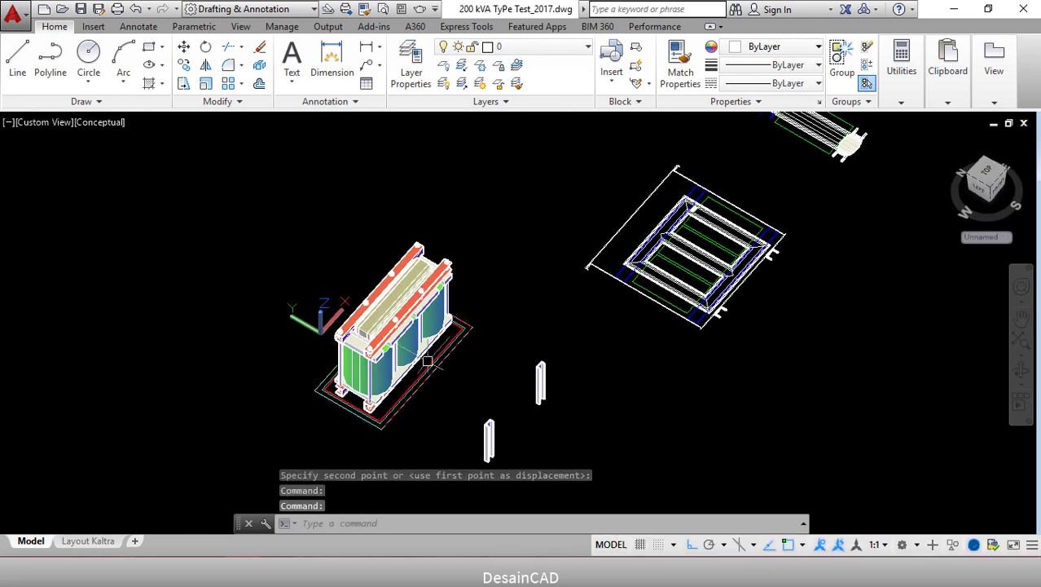
middle_click_drag(430, 362, 405, 266)
scroll(423, 320, "up", 3)
middle_click_drag(423, 309, 402, 342, "shift")
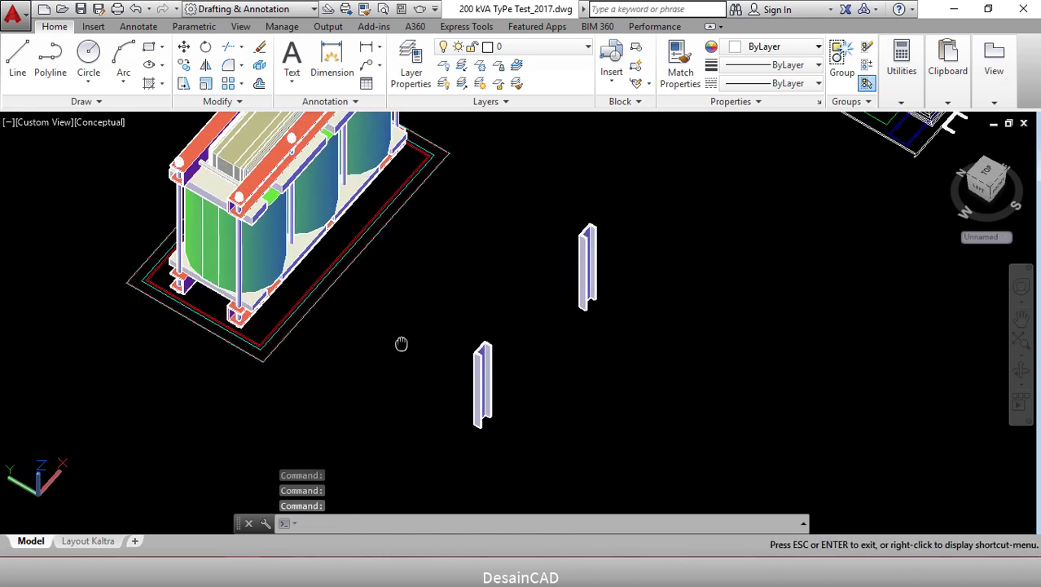
type("3d")
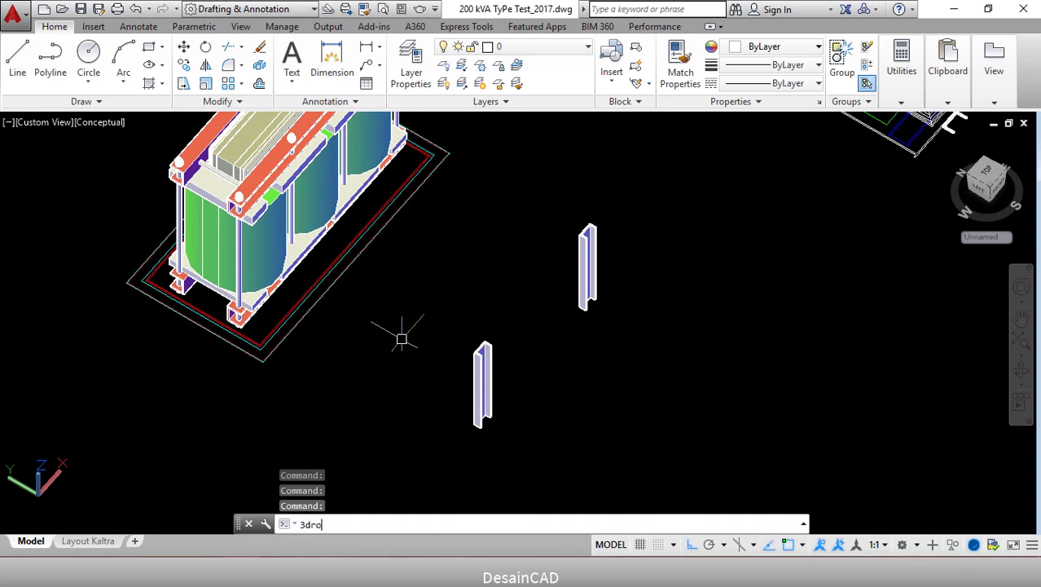
type("ro")
key("Return")
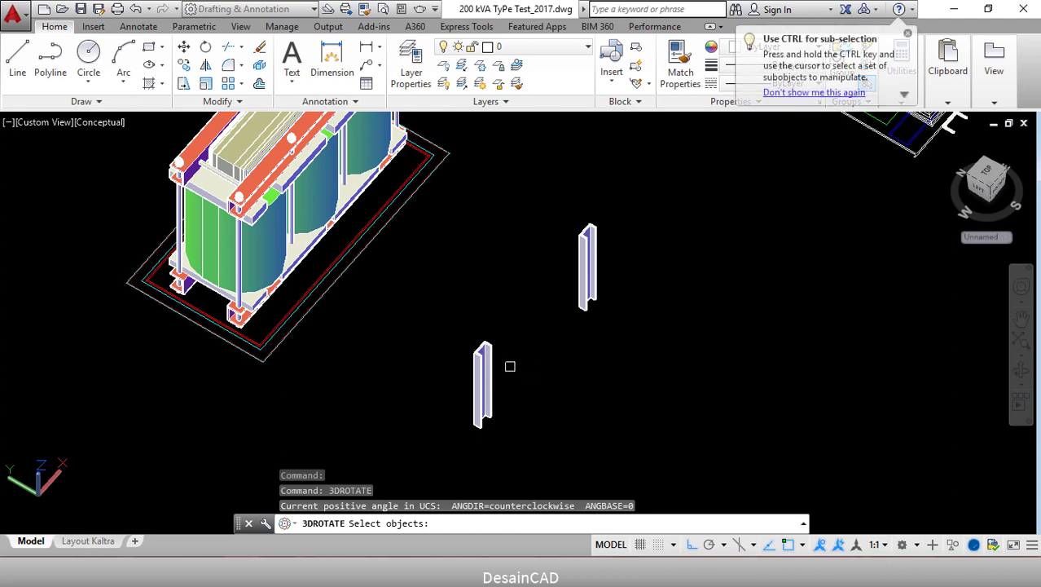
left_click(486, 371)
left_click(579, 258)
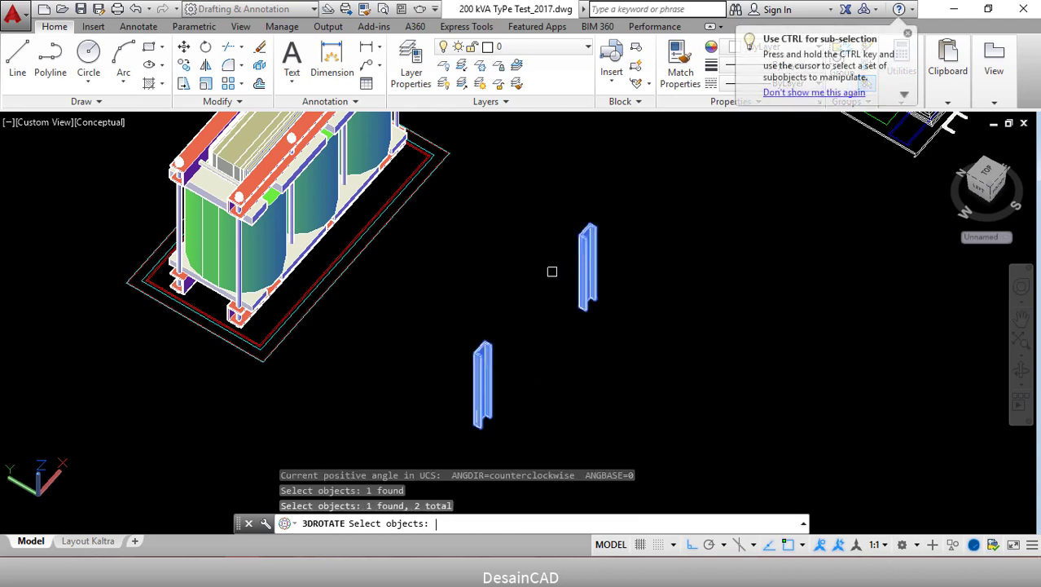
key("Return")
left_click(545, 307)
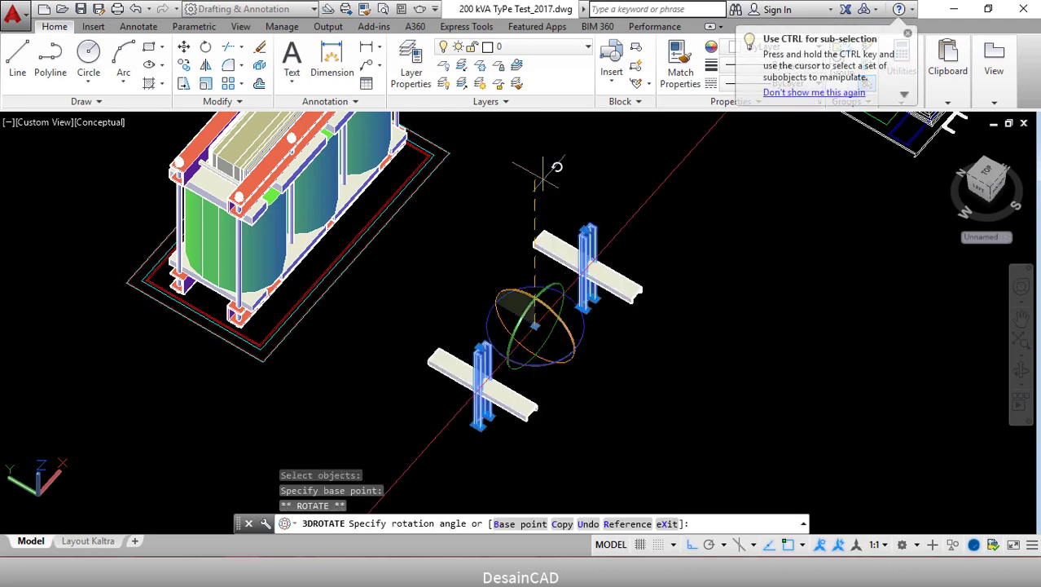
left_click(544, 167)
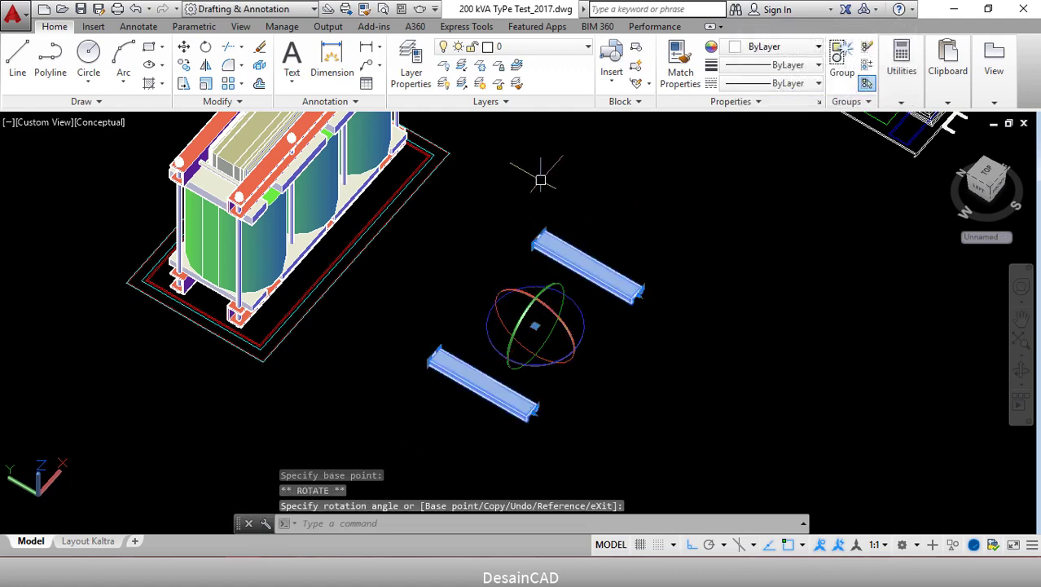
key("Escape")
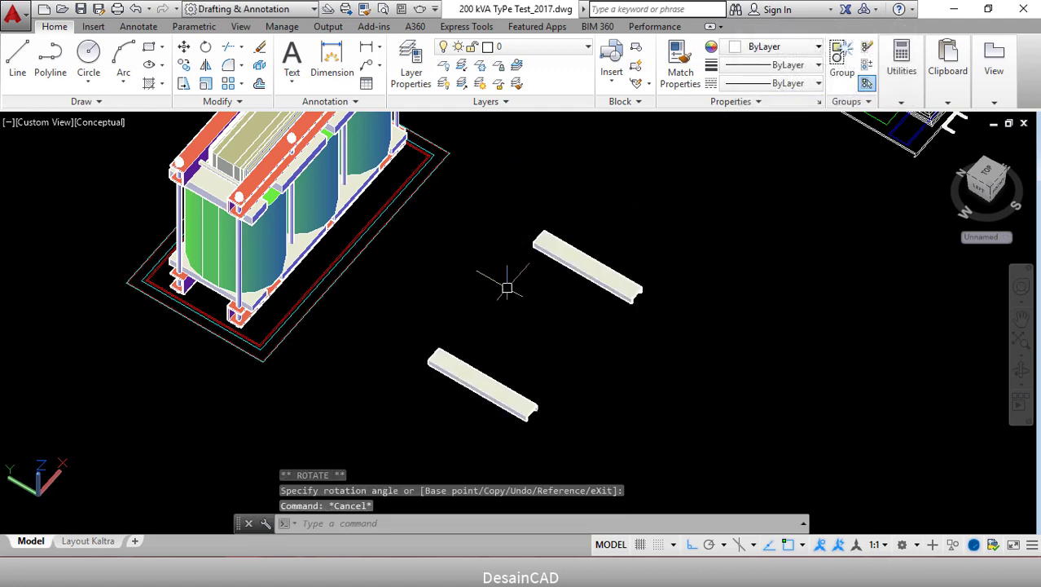
Draw a straight helper line from the midpoint of one flat channel's inner long edge across to the other channel.
scroll(532, 361, "up", 2)
key("Return")
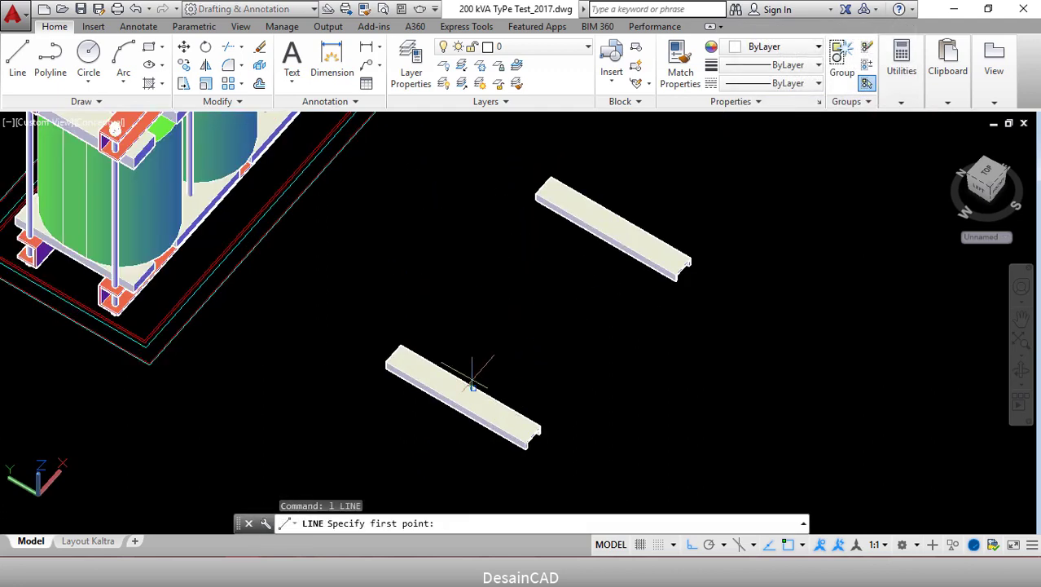
scroll(472, 383, "up", 2)
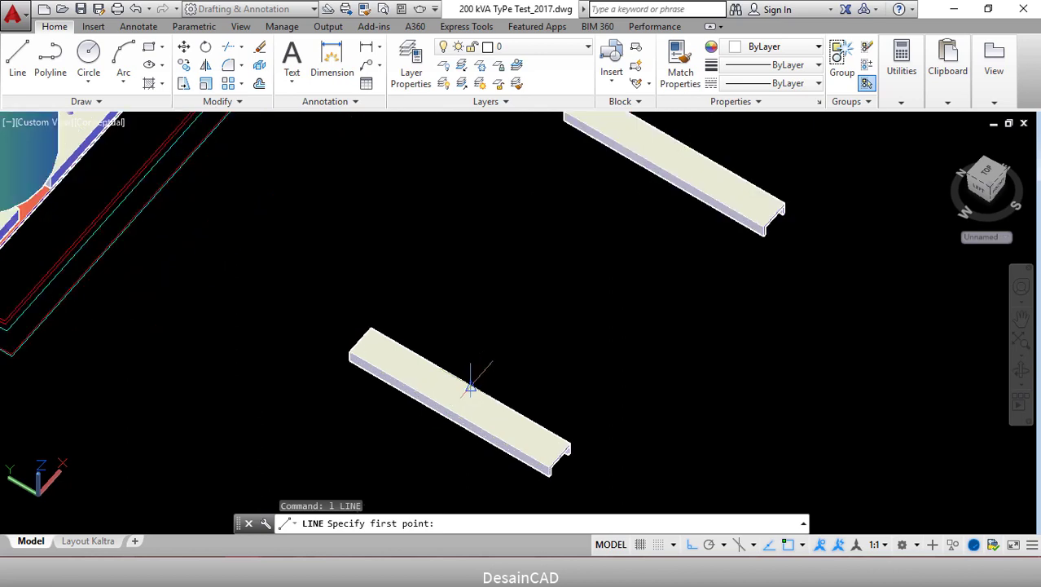
left_click(470, 384)
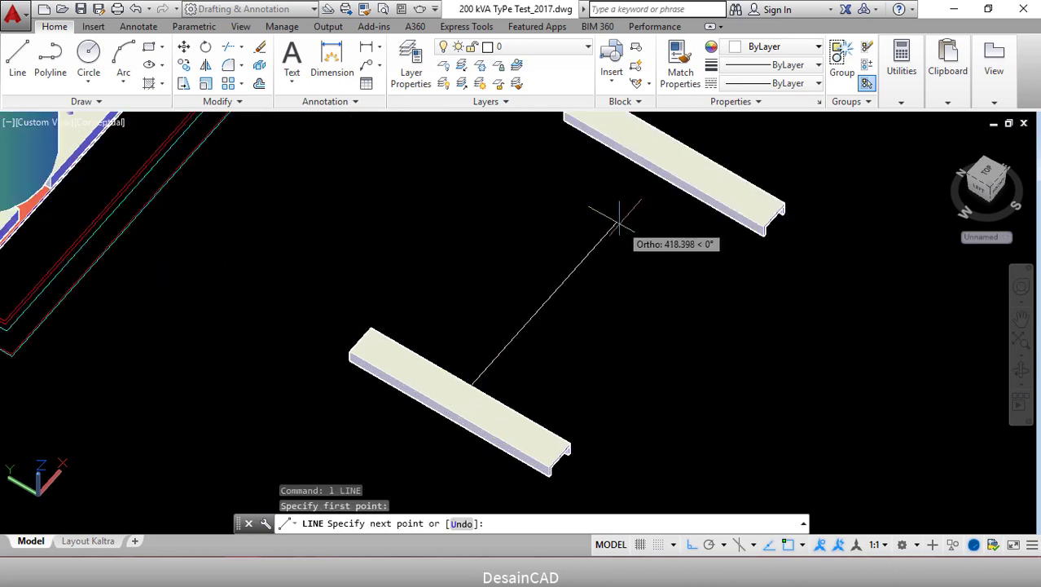
left_click(666, 169)
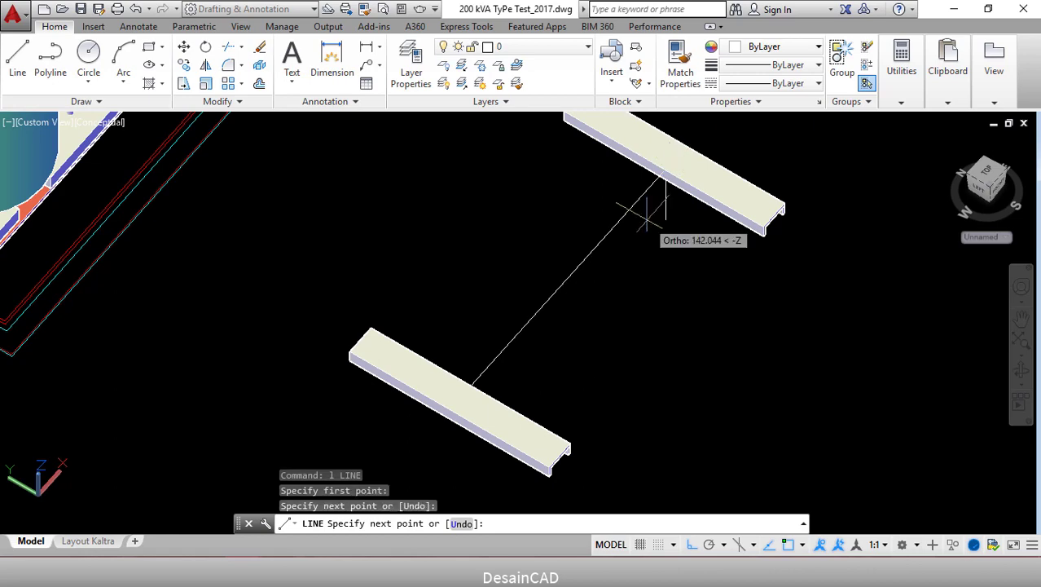
key("Escape")
scroll(603, 277, "down", 2)
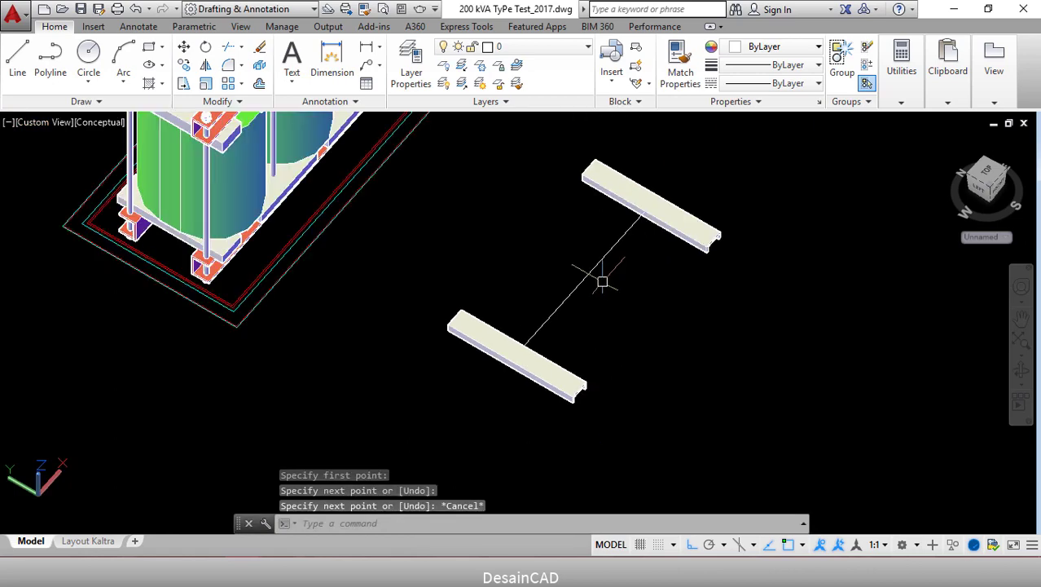
Switch the viewport to the Top view with the 2D Wireframe visual style.
left_click(49, 121)
left_click(73, 160)
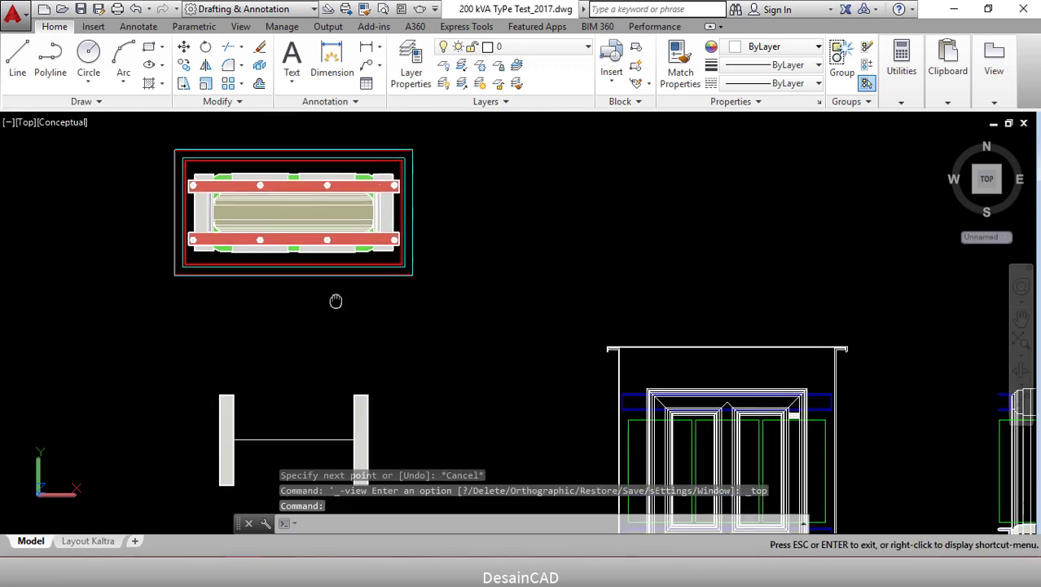
left_click(67, 127)
left_click(85, 158)
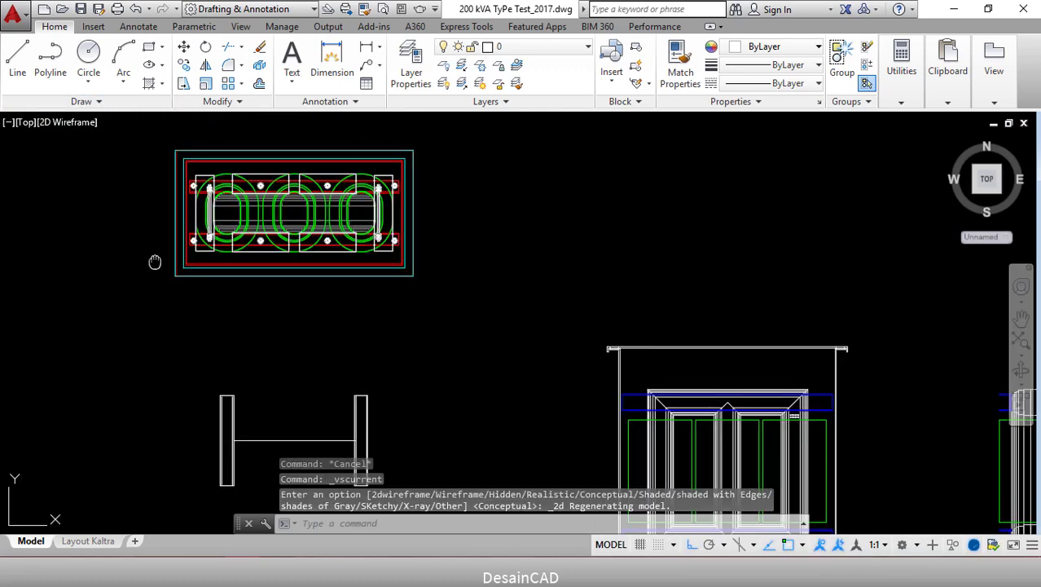
Draw a short vertical line across the core inside the middle winding, between the midpoints of its two horizontal edges.
middle_click_drag(155, 261, 242, 263)
type("l")
key("Return")
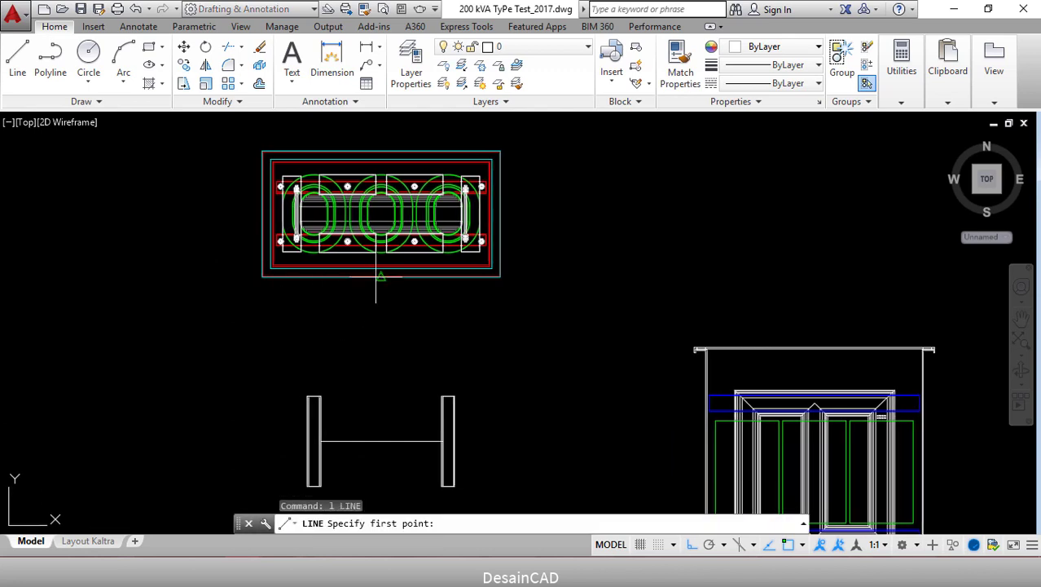
scroll(380, 206, "up", 4)
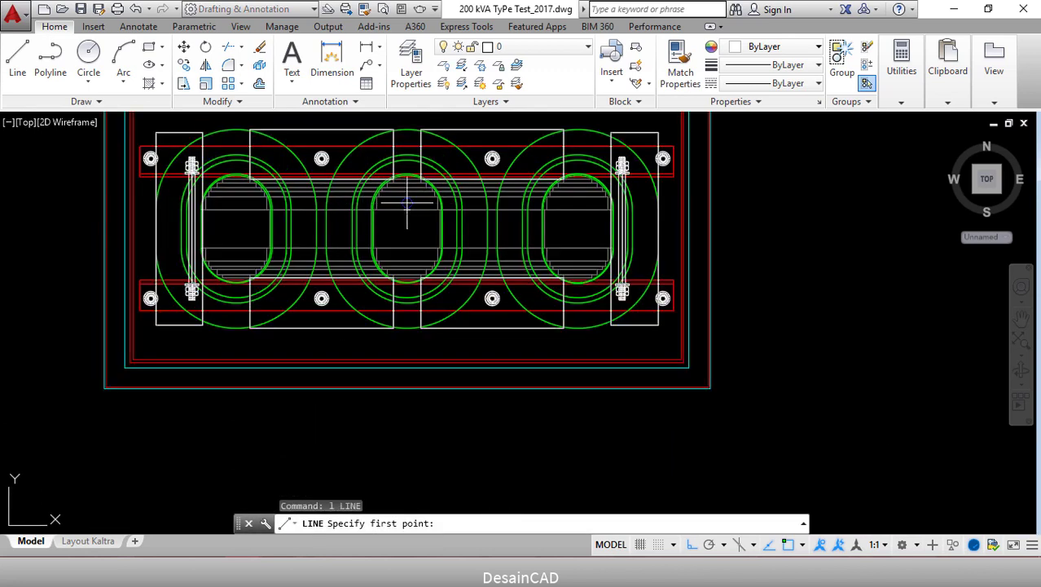
left_click(407, 208)
left_click(407, 249)
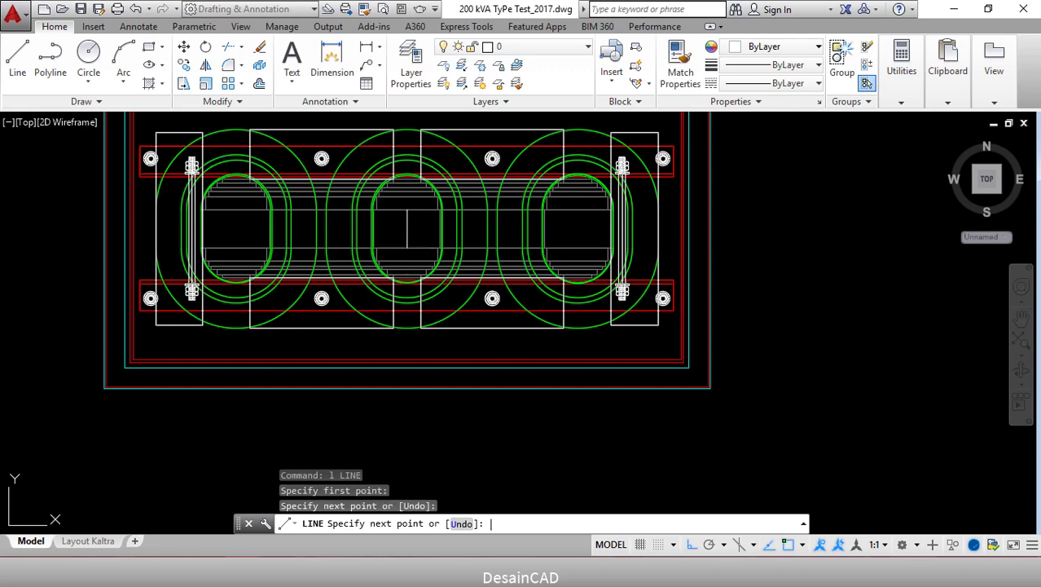
key("Return")
Move both channels from the midpoint of their connecting line to the midpoint of the short vertical line at the core's centre.
scroll(463, 242, "down", 4)
middle_click_drag(463, 330, 463, 260)
type("m")
key("Return")
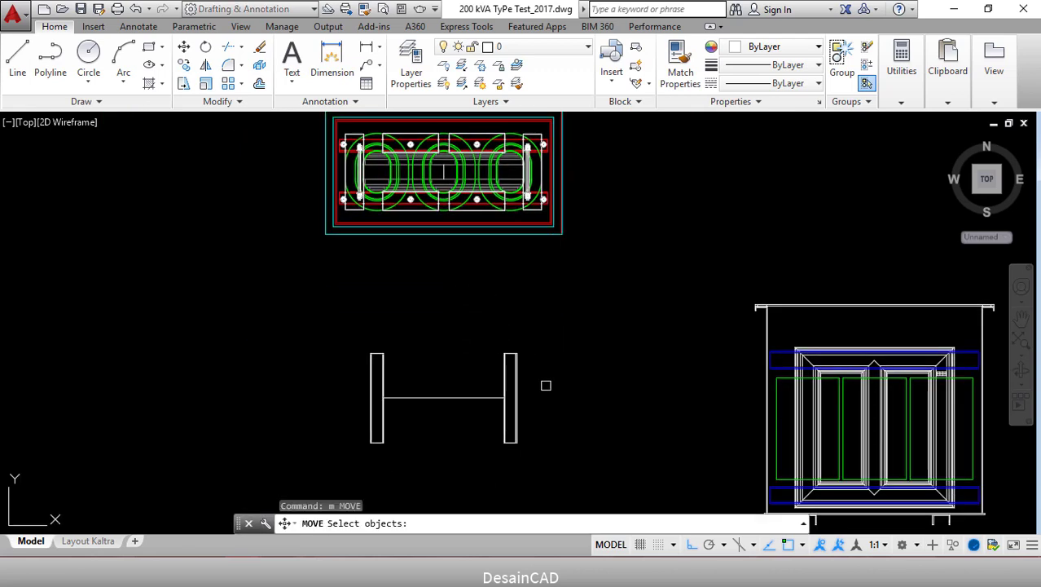
left_click(543, 384)
left_click(349, 318)
key("Return")
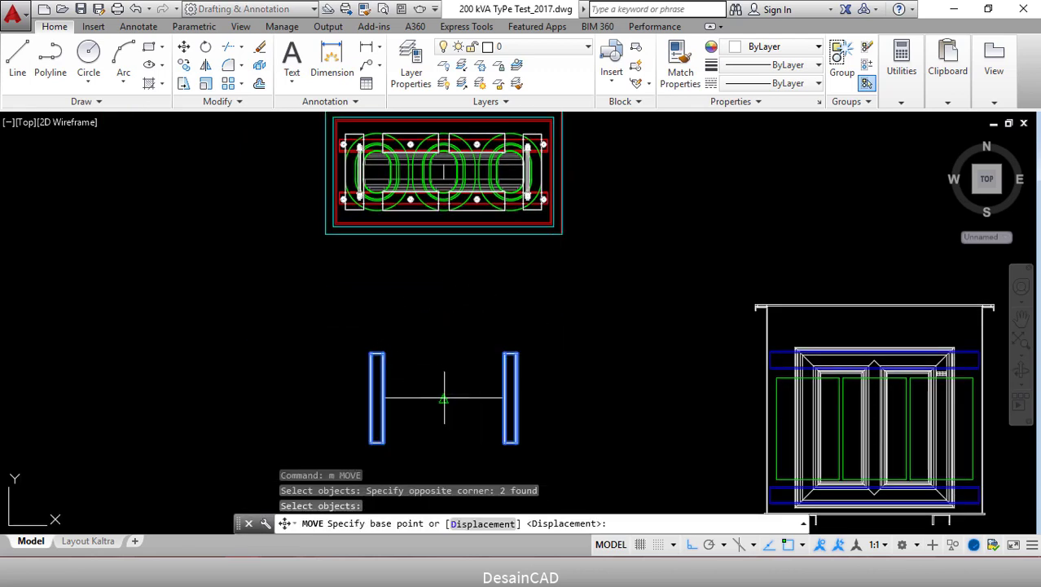
left_click(444, 400)
scroll(444, 155, "up", 5)
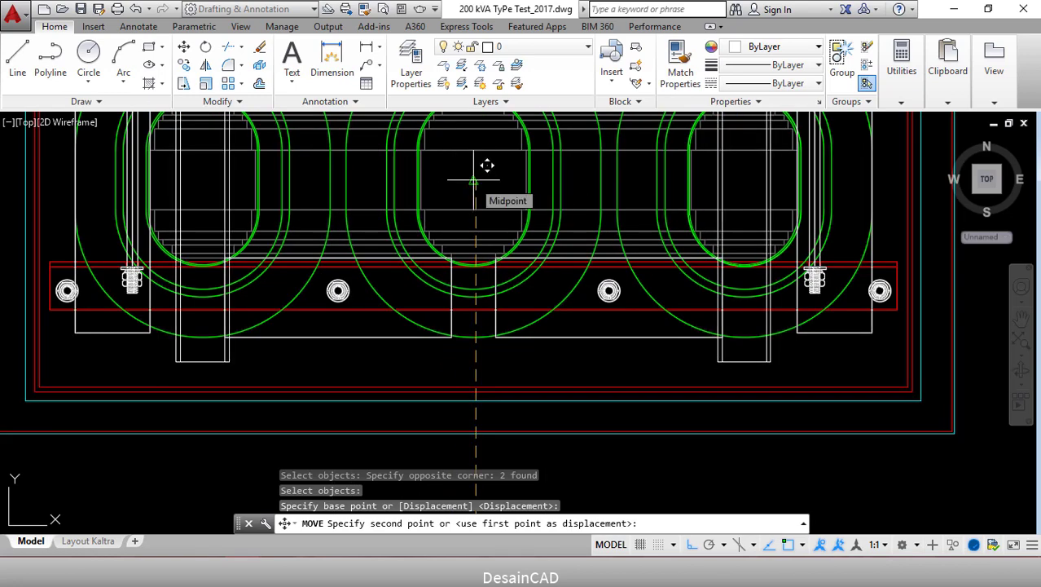
left_click(474, 180)
scroll(472, 174, "down", 6)
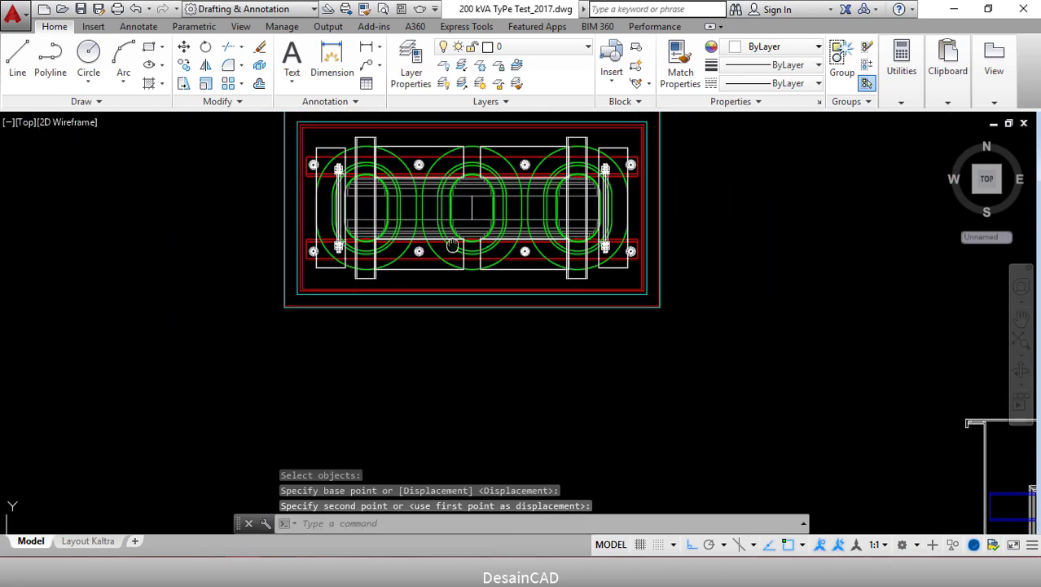
scroll(503, 149, "up", 4)
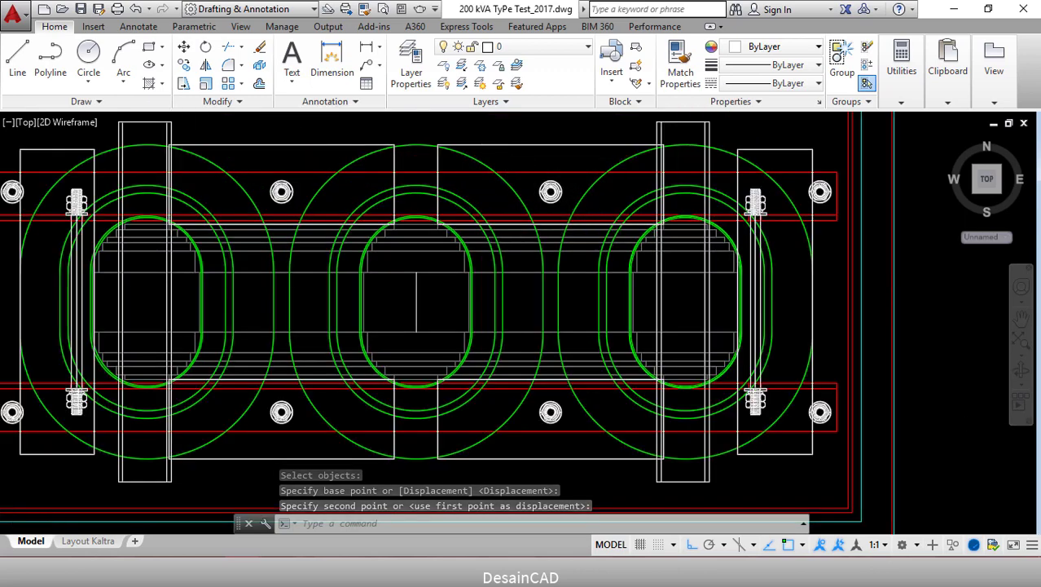
scroll(484, 246, "down", 4)
scroll(485, 247, "down", 4)
left_click(534, 419)
left_click(475, 349)
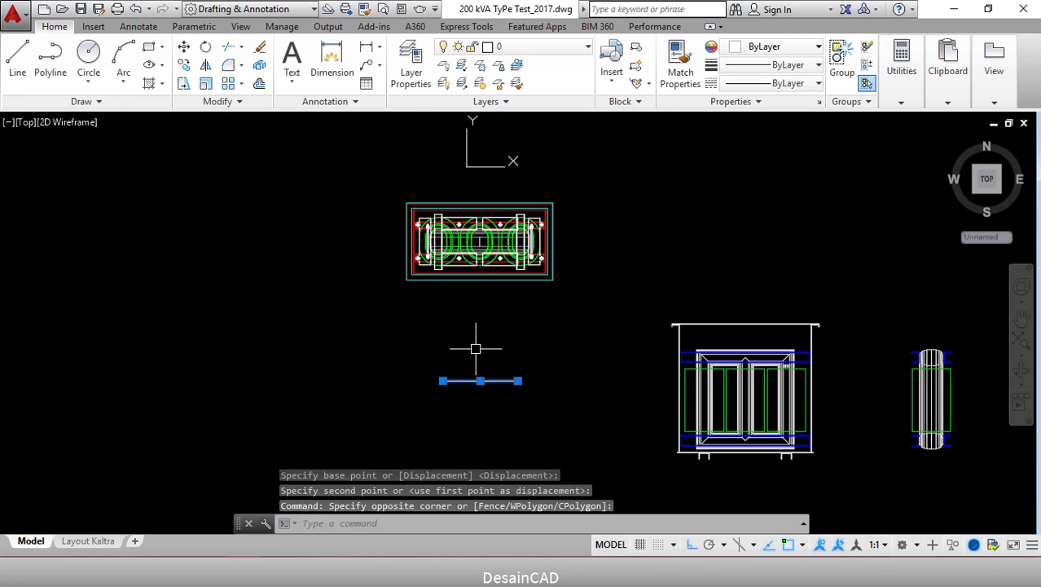
key("Return")
key("Escape")
key("Escape")
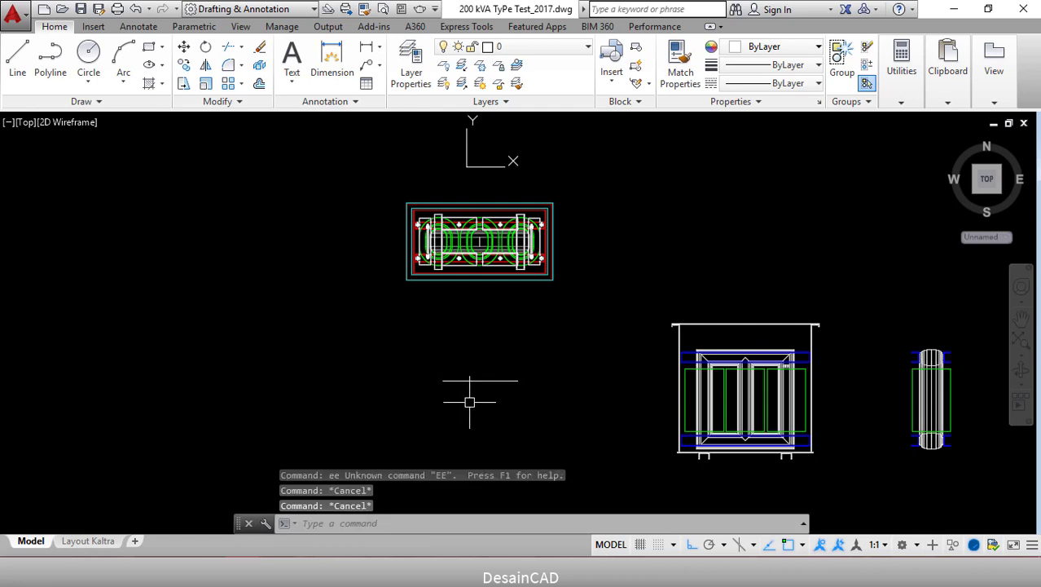
Erase the leftover horizontal helper line below the plan view.
left_click(498, 388)
left_click(455, 345)
type("e")
key("Return")
scroll(461, 218, "up", 4)
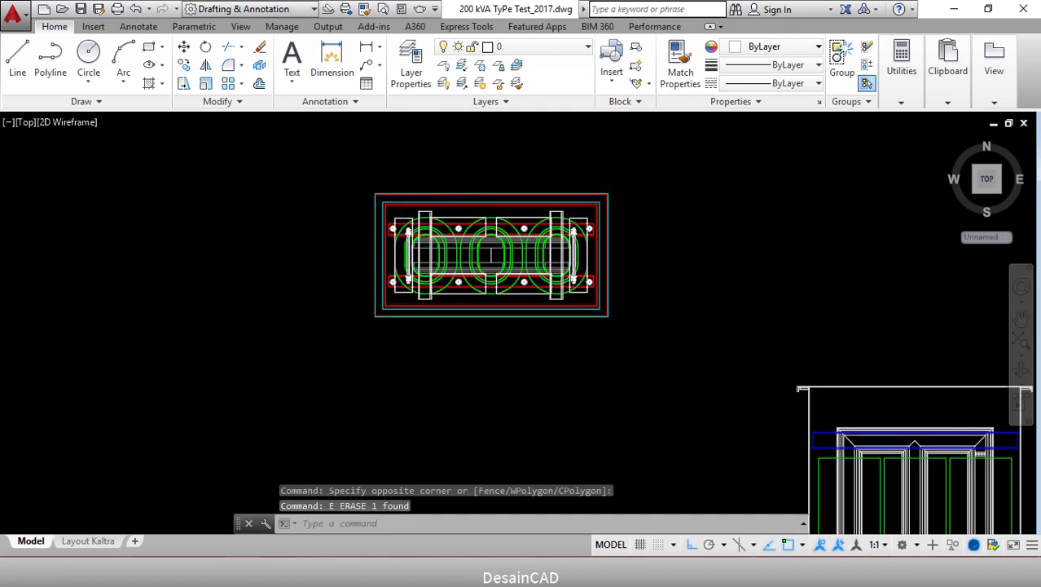
Switch the viewport to the Front view and frame the core assembly with the channels beneath it.
left_click(20, 123)
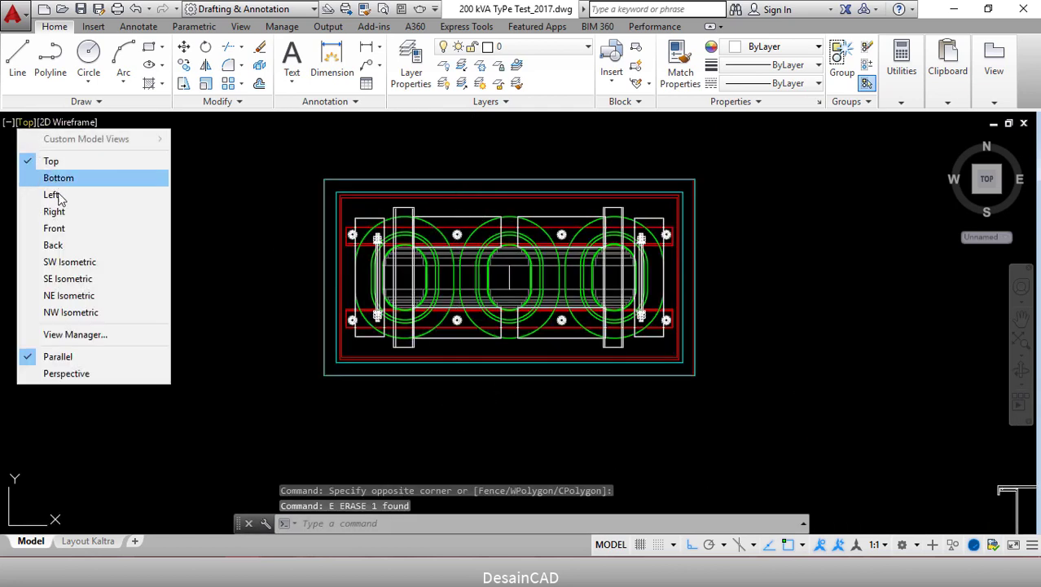
left_click(70, 228)
middle_click_drag(86, 269, 266, 233)
scroll(292, 362, "up", 4)
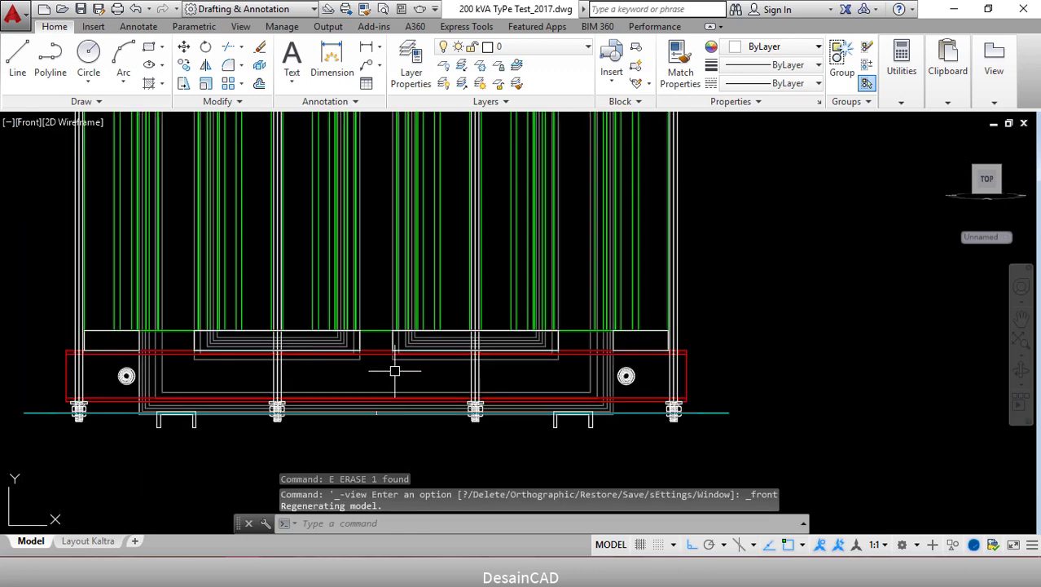
scroll(395, 368, "down", 2)
middle_click_drag(397, 355, 461, 359)
scroll(461, 360, "down", 4)
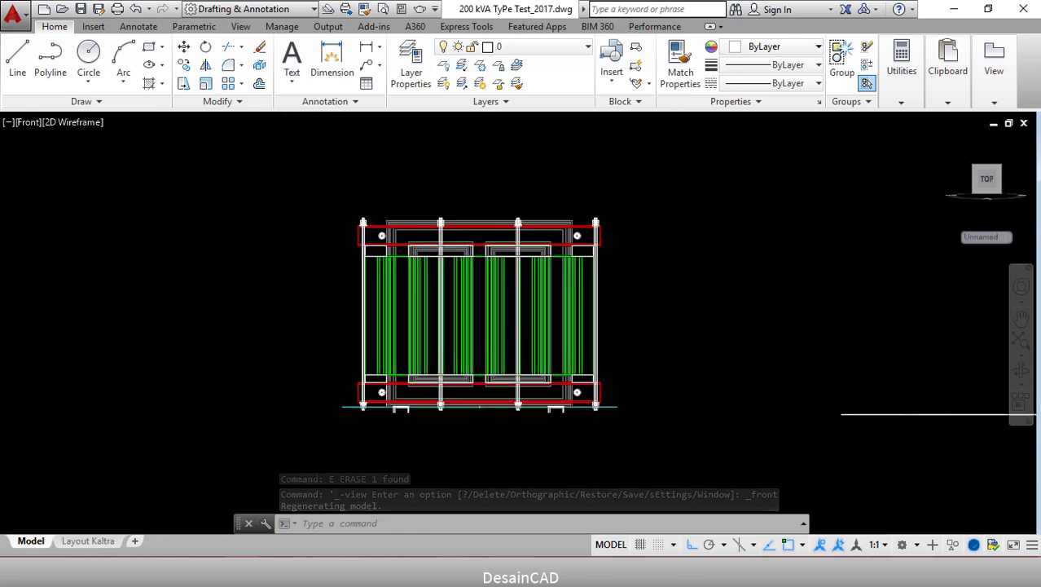
Measure the web thickness of one base channel between its outer and inner horizontal edges.
scroll(469, 390, "up", 6)
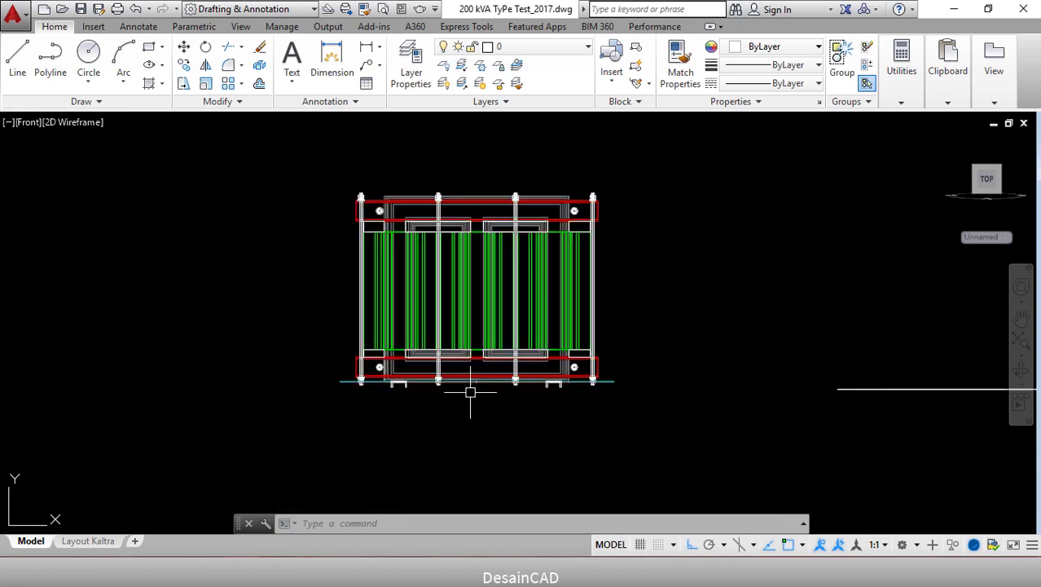
scroll(690, 400, "up", 2)
scroll(691, 400, "up", 3)
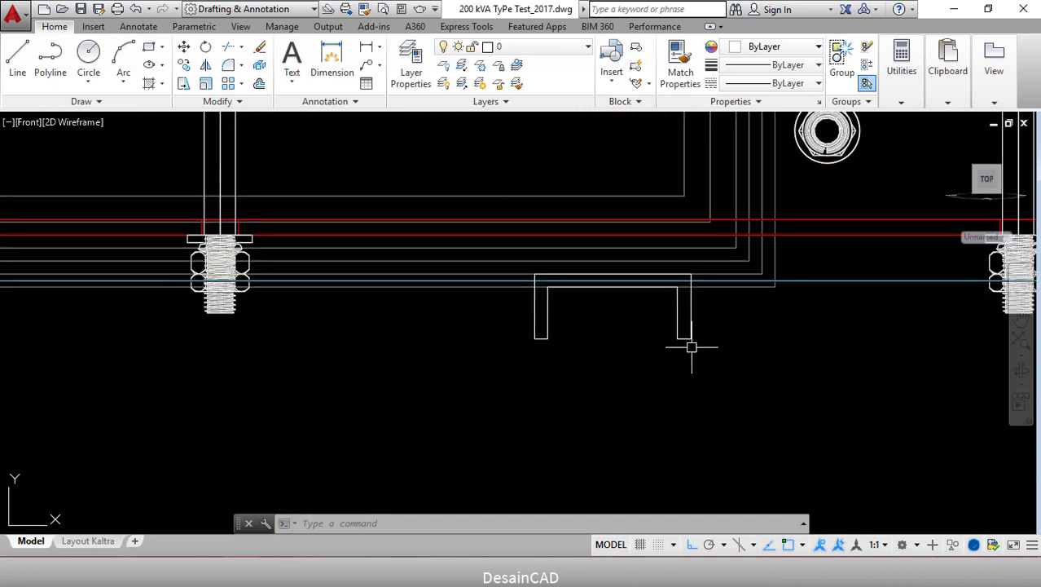
scroll(661, 300, "up", 2)
middle_click_drag(664, 297, 663, 290)
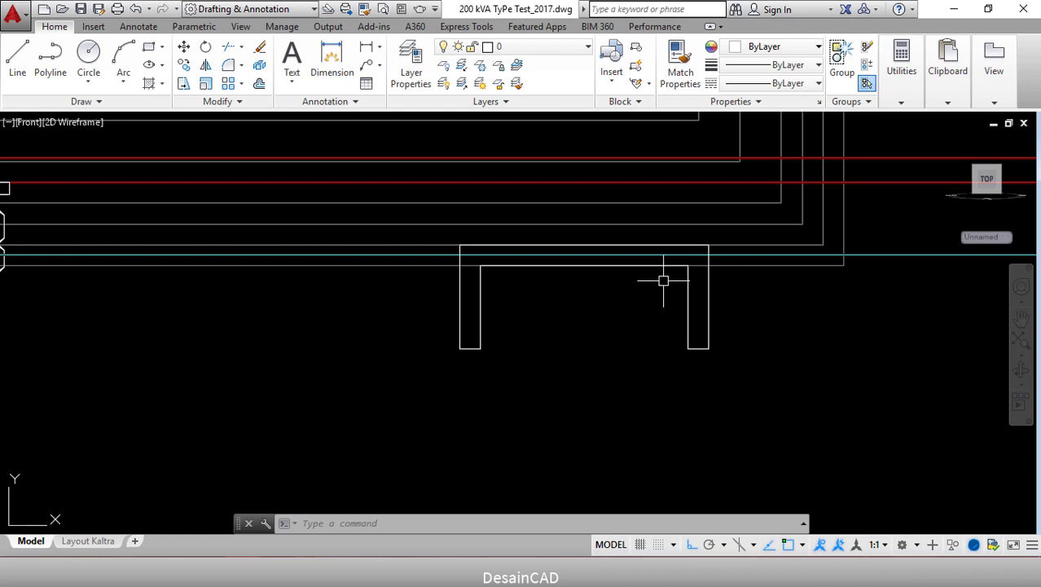
type("l")
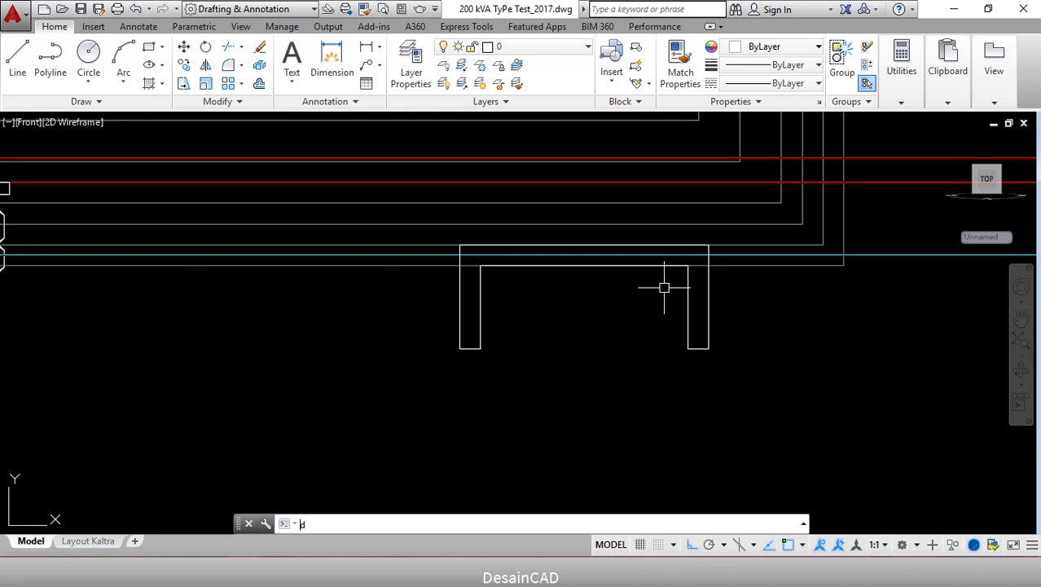
type("i")
key("Return")
scroll(621, 276, "up", 4)
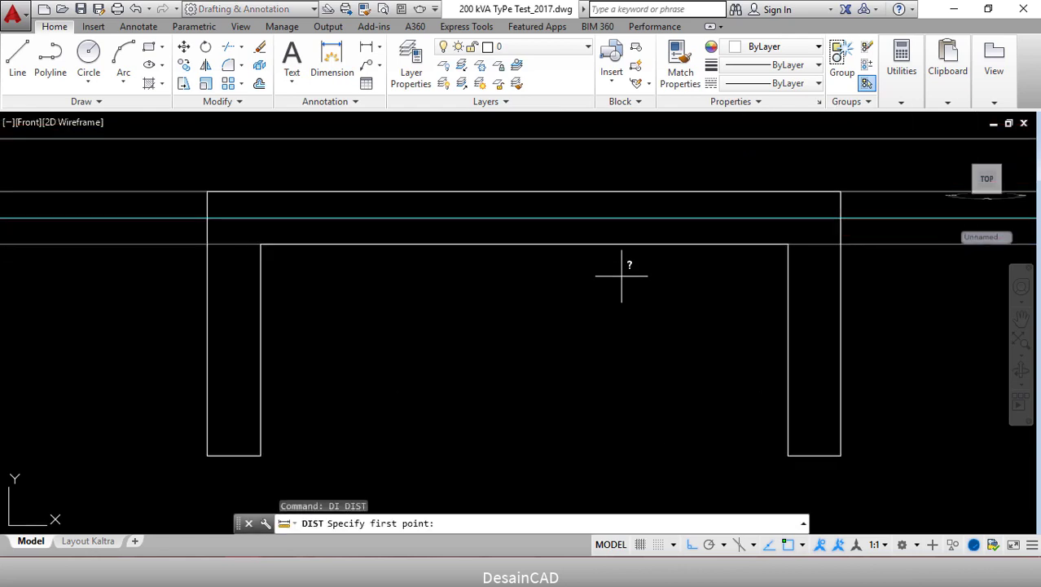
left_click(581, 192)
left_click(577, 244)
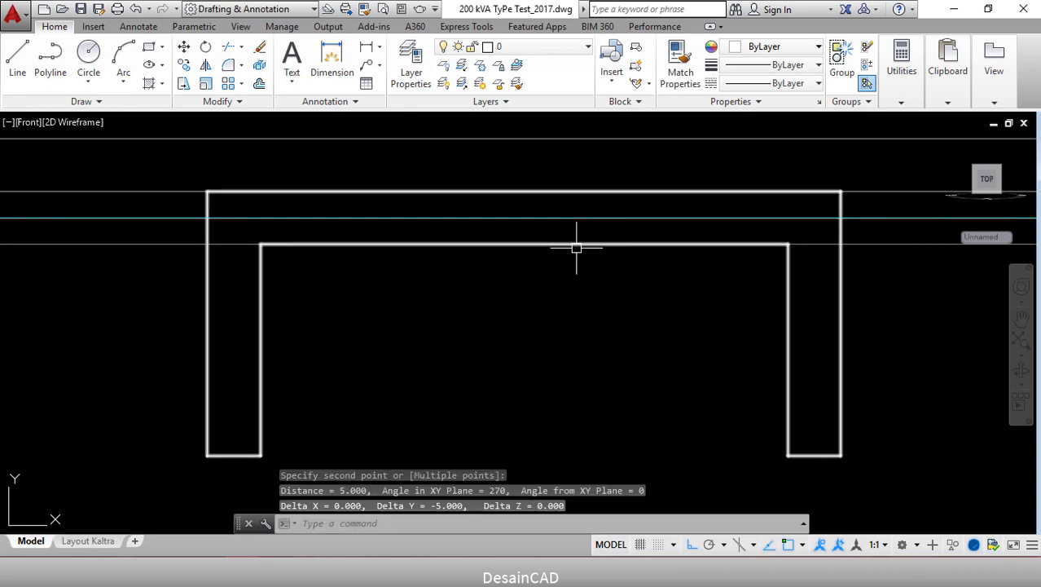
Move both base channels straight down by 5 in the front view.
scroll(580, 261, "down", 5)
type("m")
key("Return")
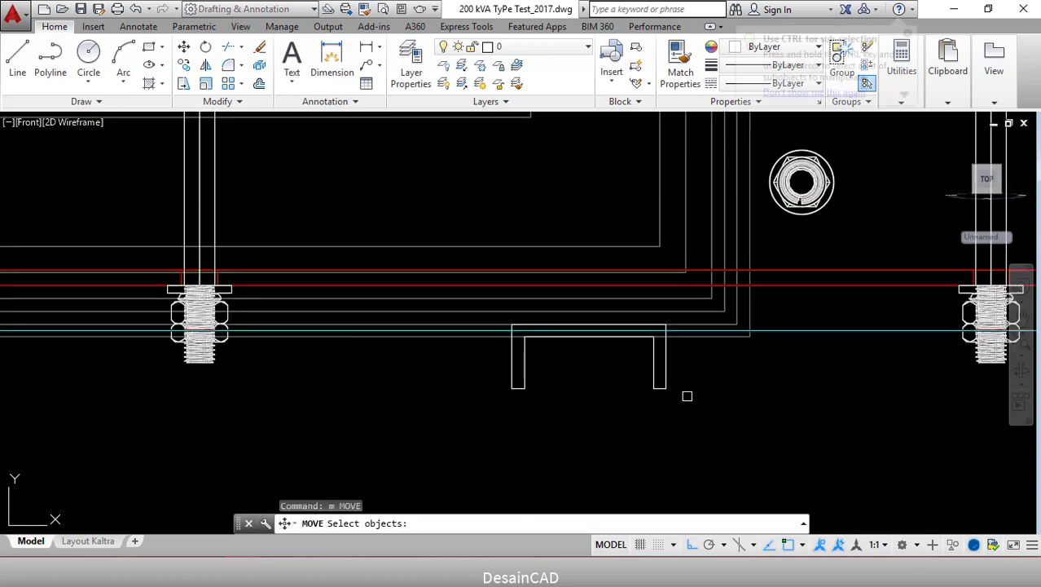
left_click(687, 396)
left_click(640, 362)
scroll(633, 370, "down", 5)
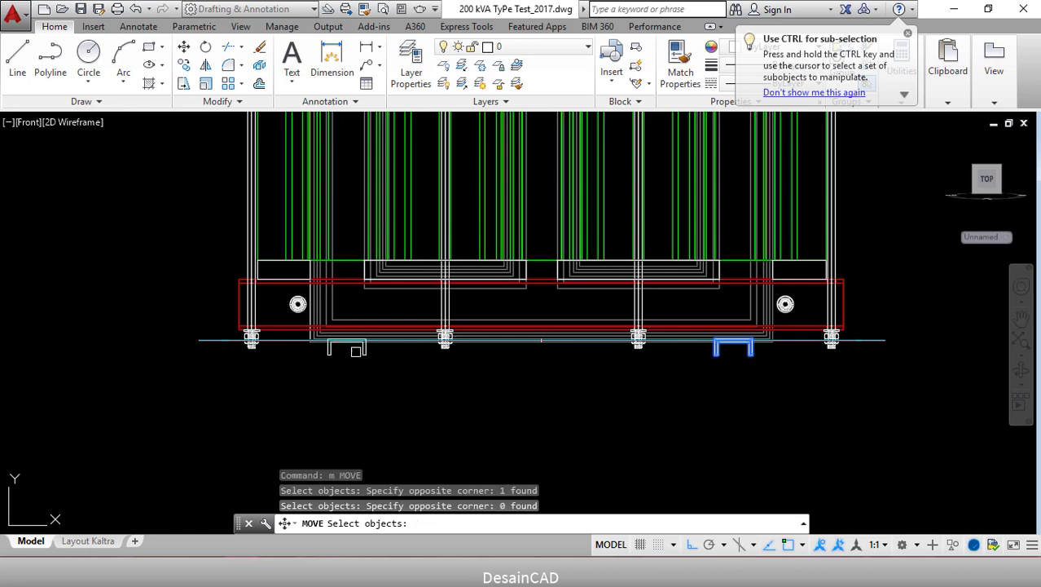
left_click(361, 352)
key("Return")
left_click(44, 244)
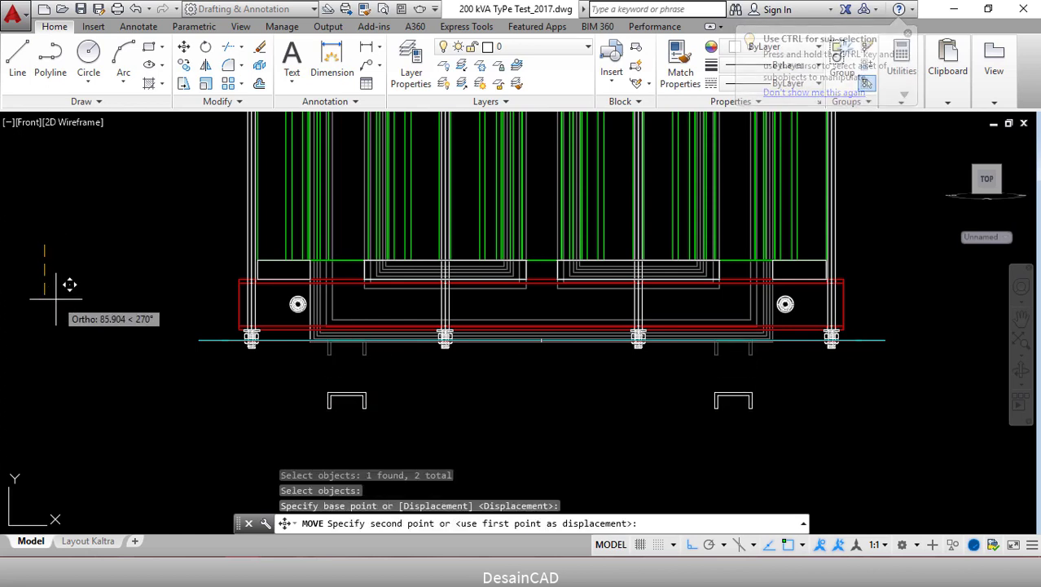
type("5")
key("Return")
scroll(318, 346, "up", 4)
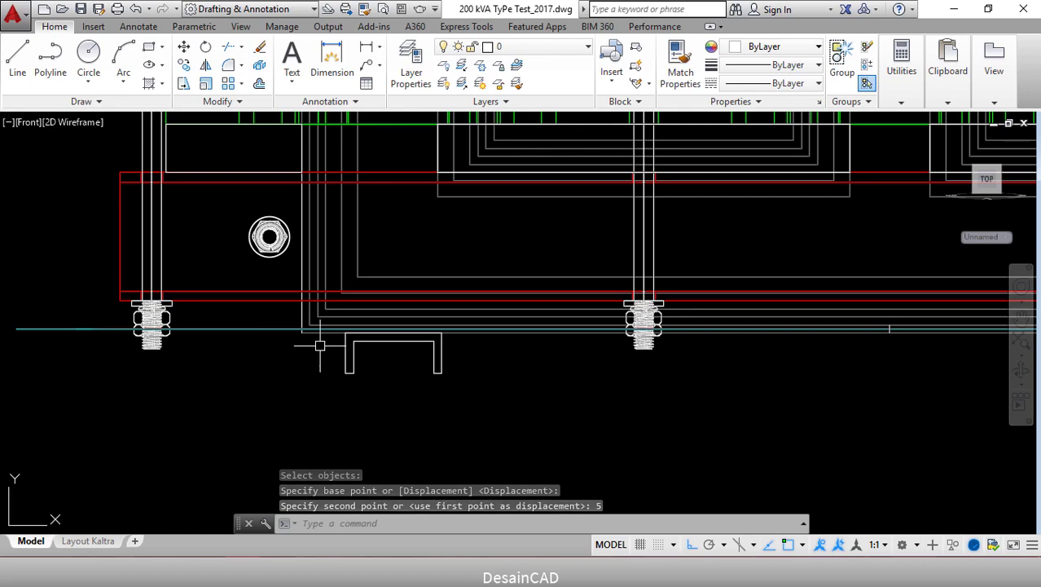
Set the front view's visual style to Conceptual with a base channel and the lower core clamp in view.
scroll(320, 346, "down", 5)
middle_click_drag(320, 346, 319, 365)
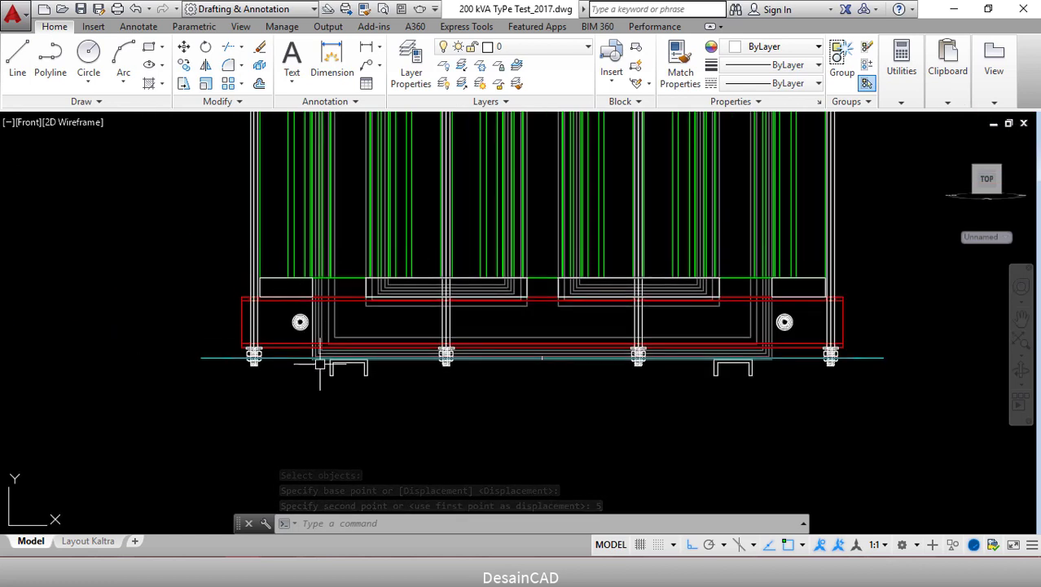
scroll(319, 365, "up", 2)
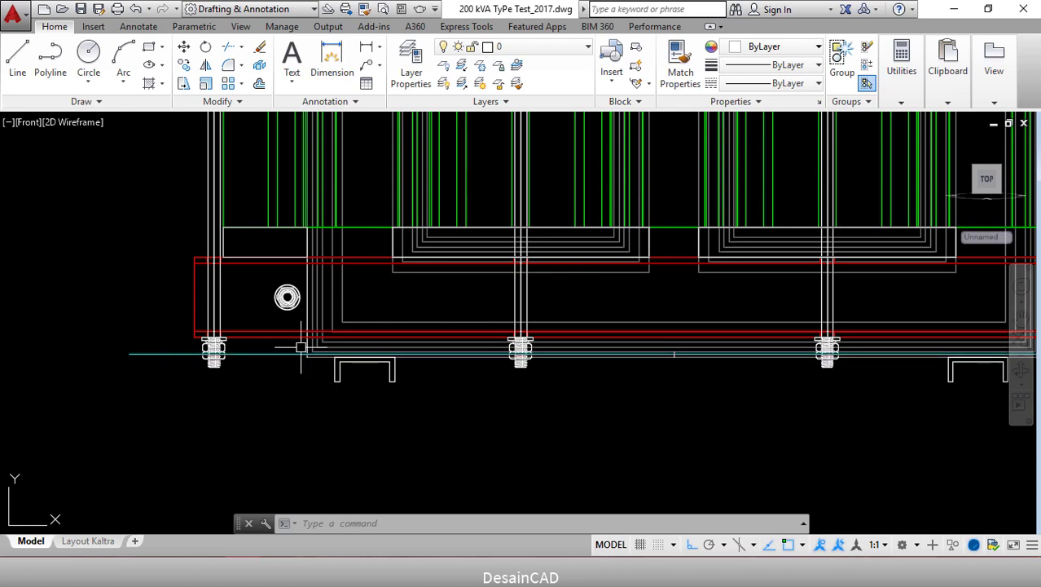
scroll(301, 347, "up", 2)
left_click(77, 120)
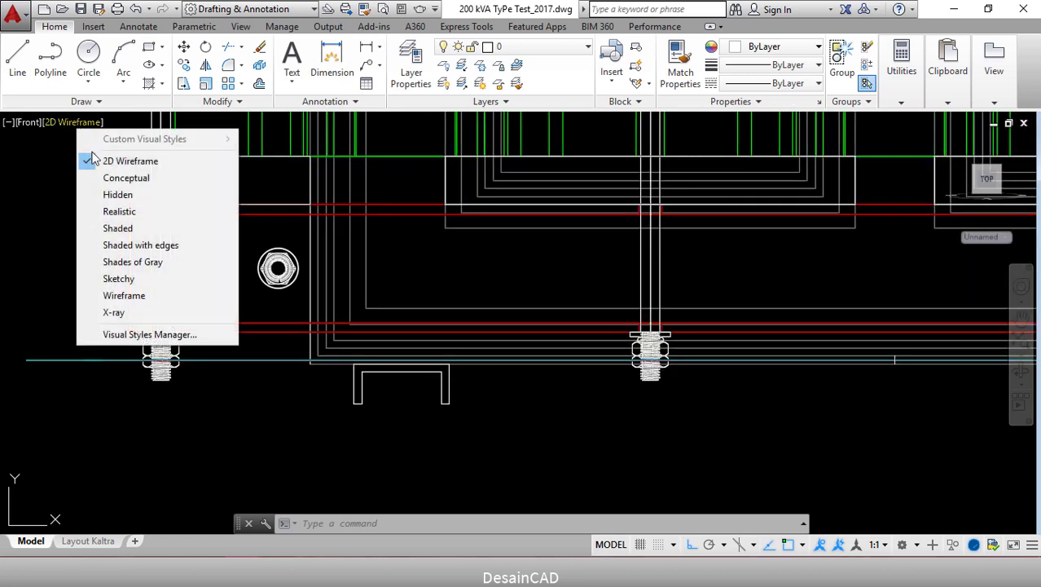
left_click(123, 176)
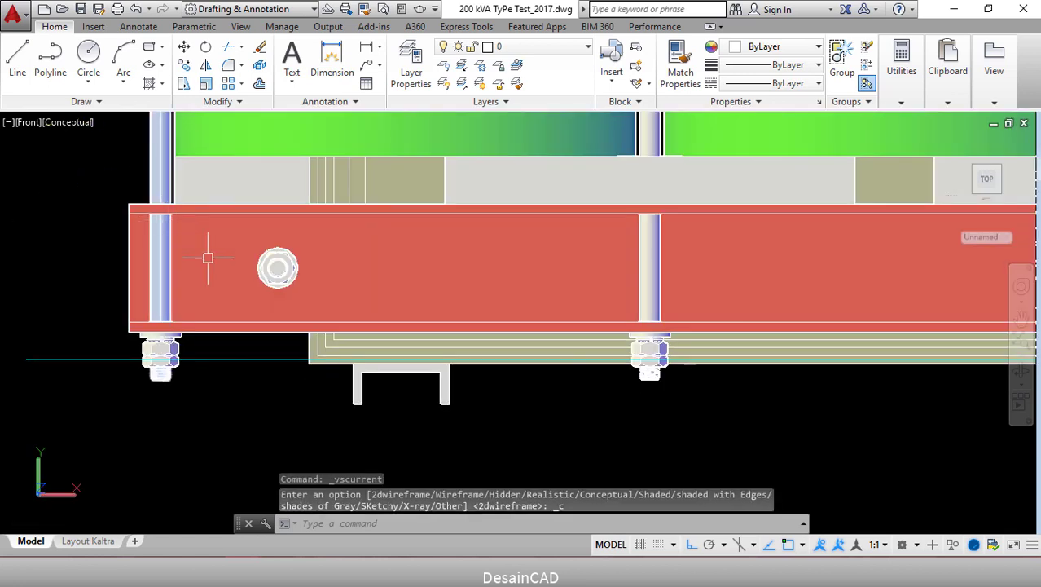
Draw a vertical line from the channel's upper outer corner to the lower edge of the core clamp.
scroll(406, 375, "up", 2)
scroll(407, 375, "up", 2)
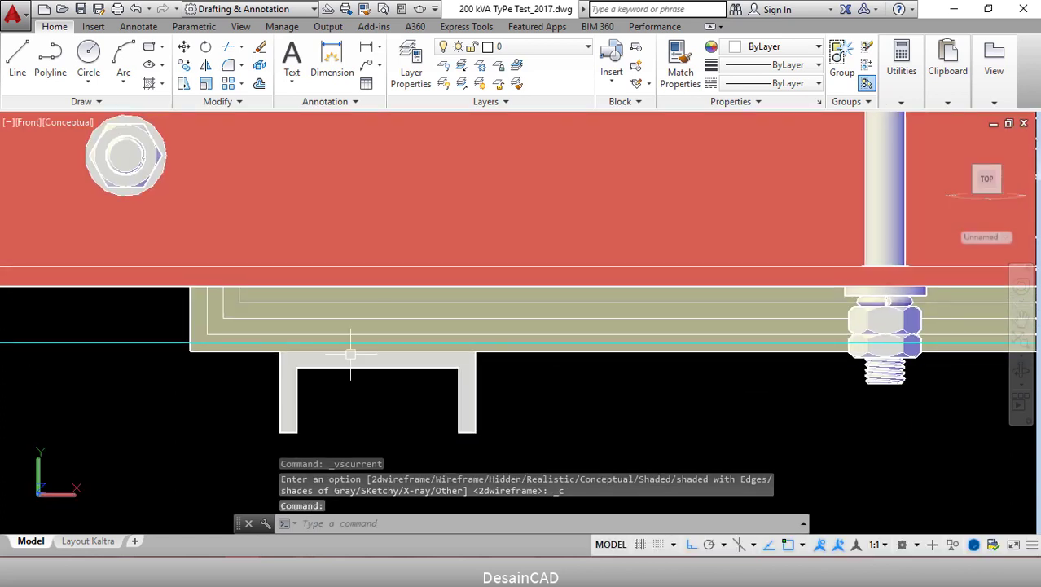
type("L")
key("Return")
left_click(280, 351)
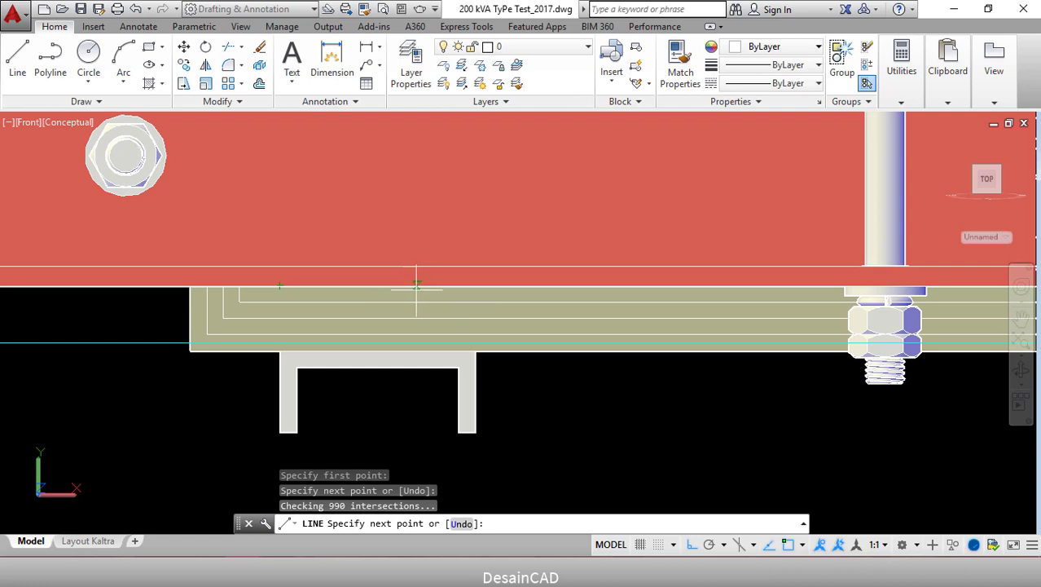
key("Escape")
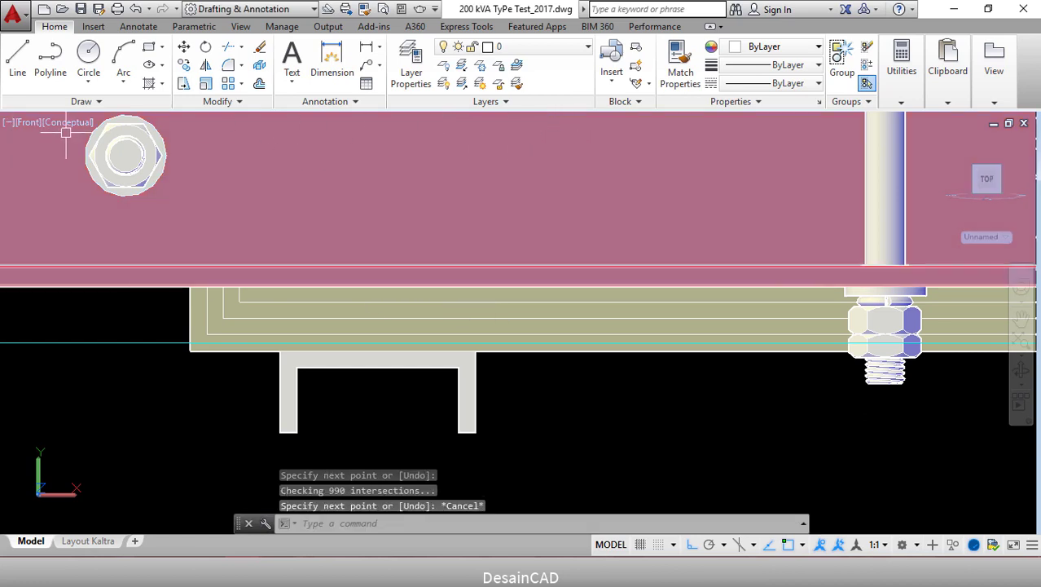
key("Escape")
key("Escape")
scroll(331, 372, "down", 4)
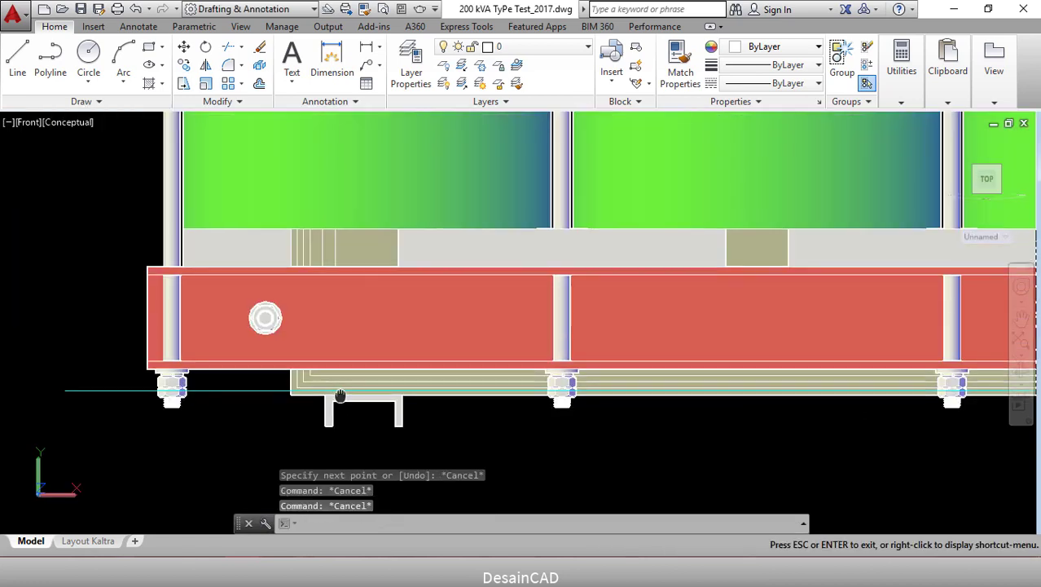
Set the front view's visual style to 2D Wireframe and frame the channel with the vertical line above it.
left_click(75, 125)
left_click(102, 162)
scroll(333, 386, "up", 5)
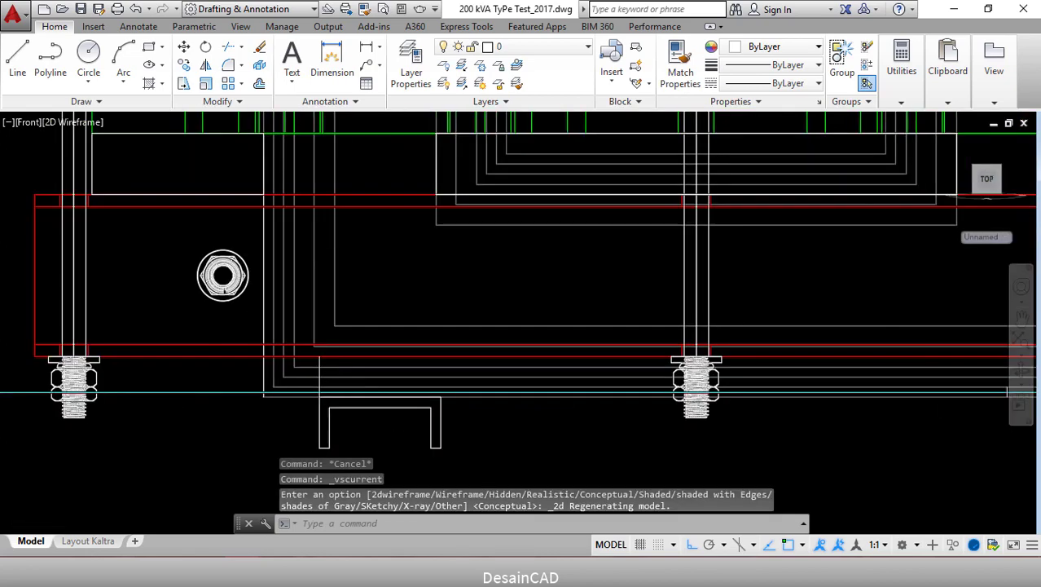
mouse_move(332, 386)
middle_mouse_down()
mouse_move(272, 314)
mouse_move(271, 296)
middle_mouse_up()
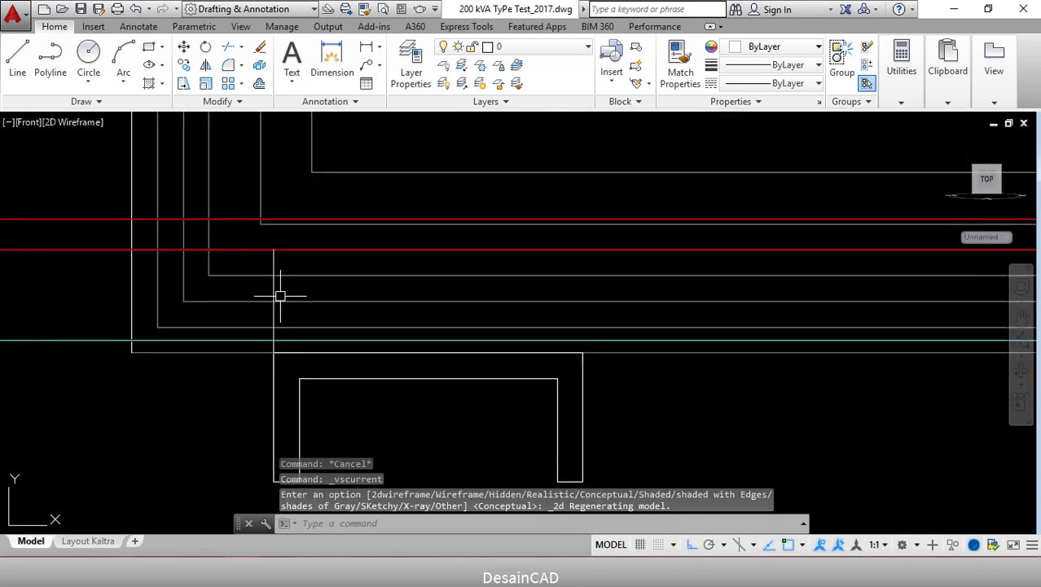
type("l")
key("Return")
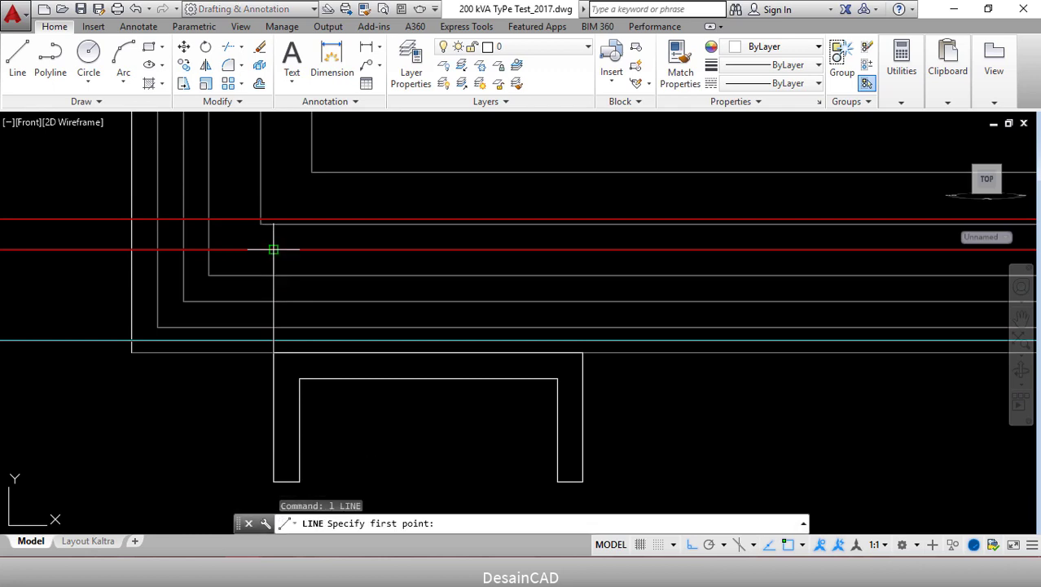
left_click(274, 249)
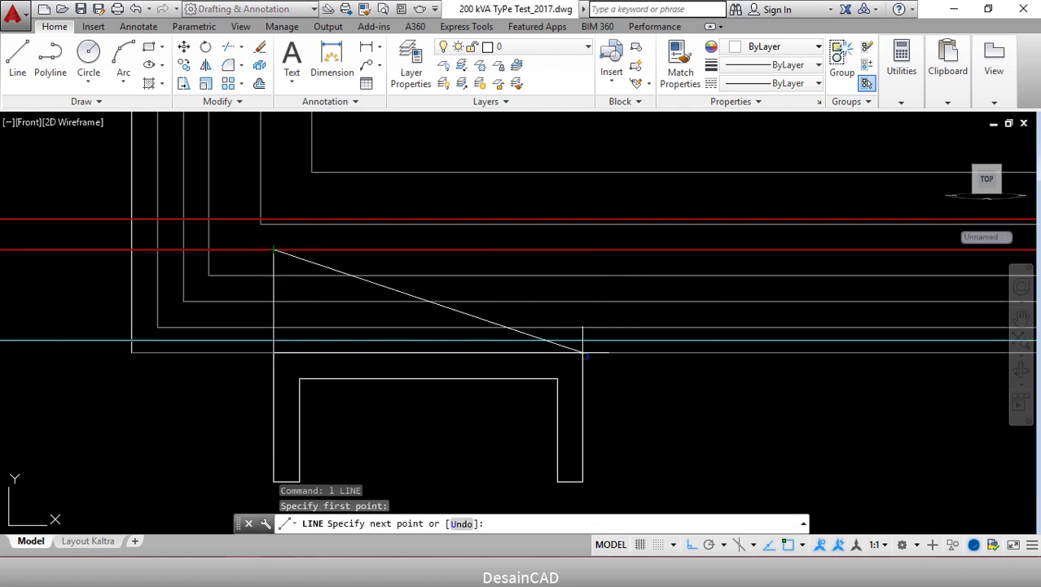
key("Escape")
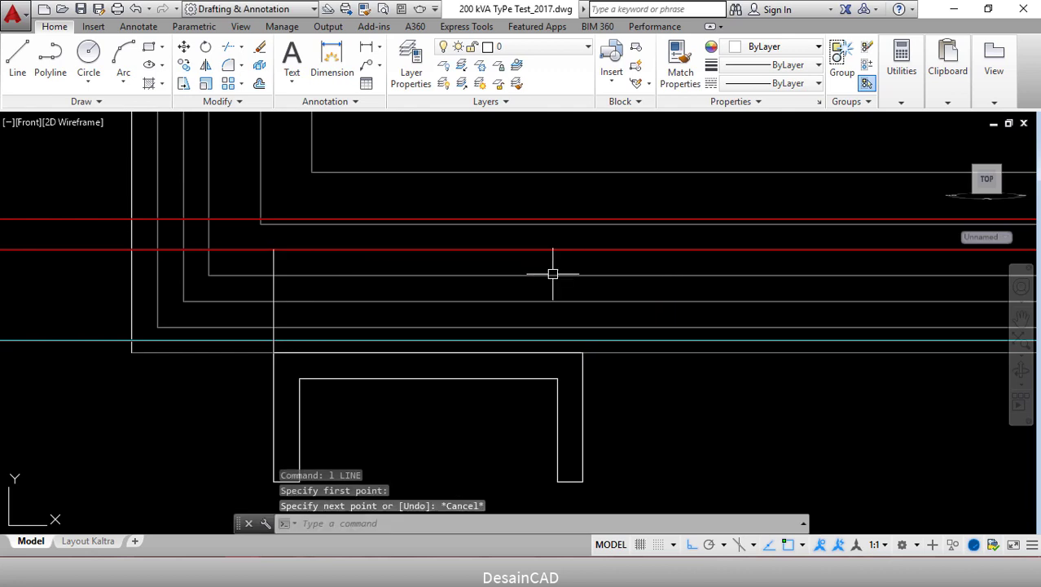
type("di")
key("Return")
key("Escape")
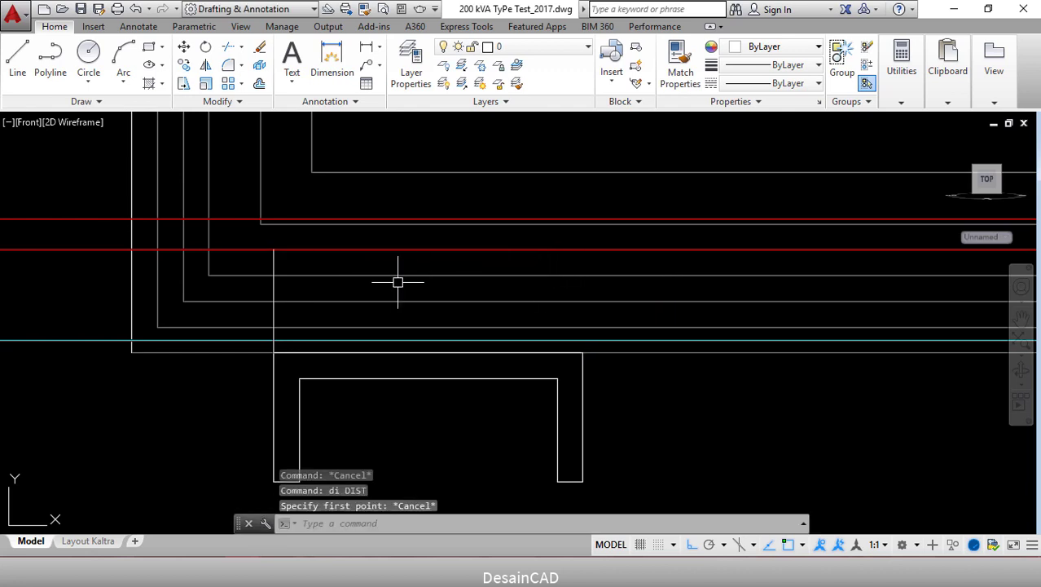
Copy the vertical line 60 horizontally to the channel's opposite upper corner.
type("co")
key("Return")
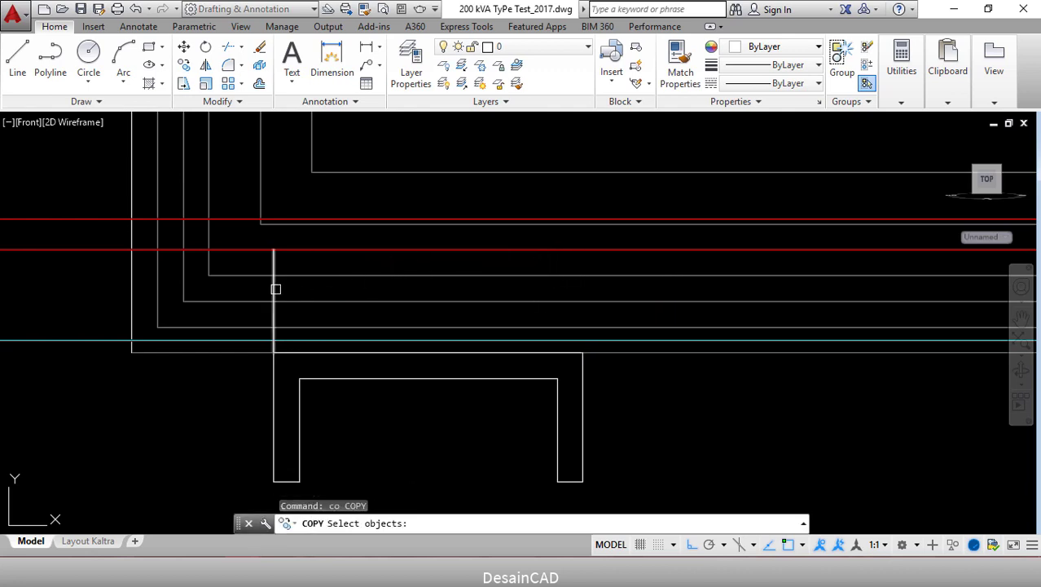
left_click(275, 289)
key("Return")
left_click(386, 418)
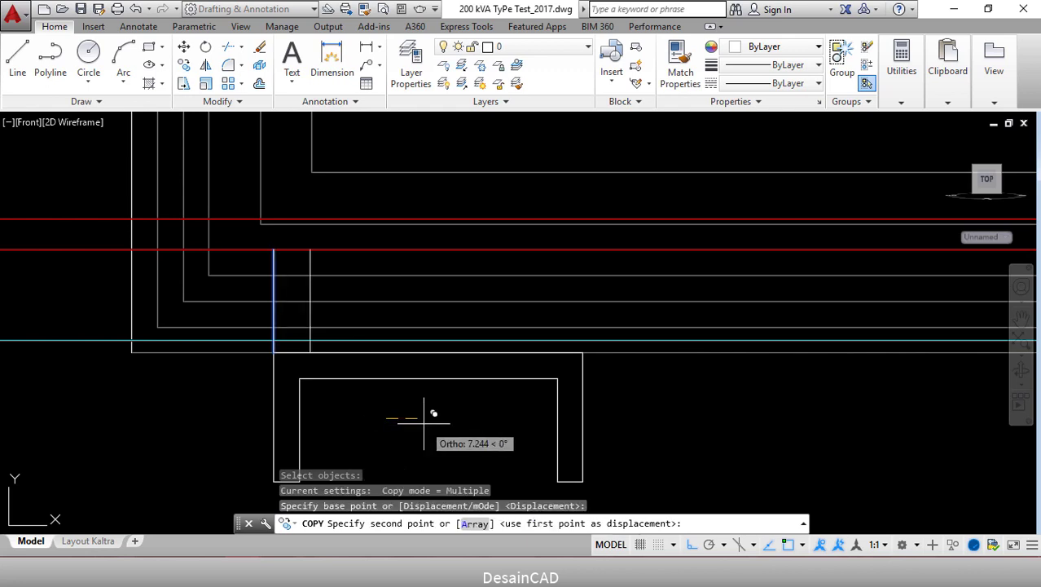
key("Return")
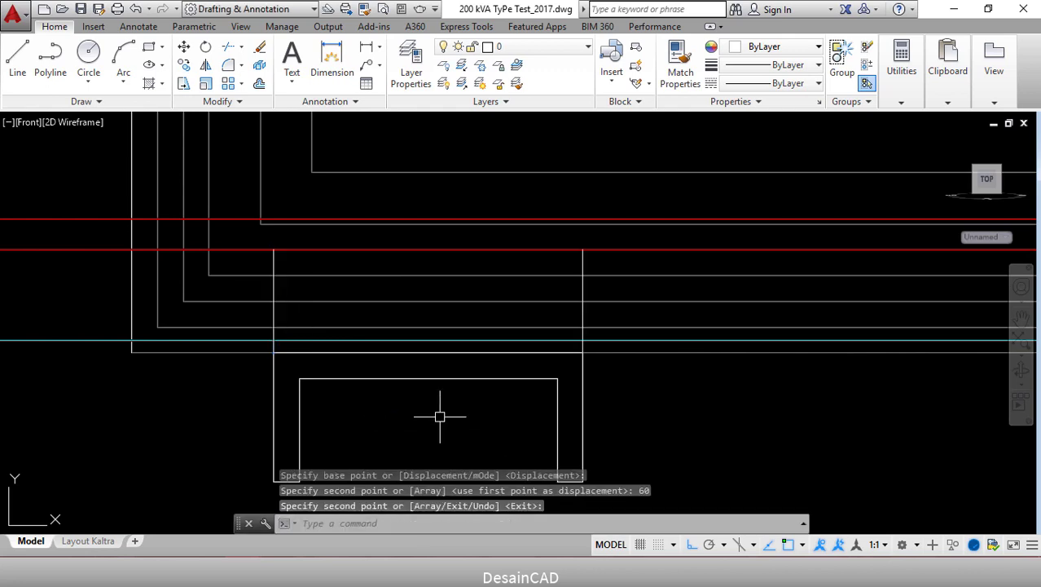
key("Escape")
Draw a horizontal line joining the upper ends of the two vertical lines along the clamp's lower edge.
type("l")
key("Return")
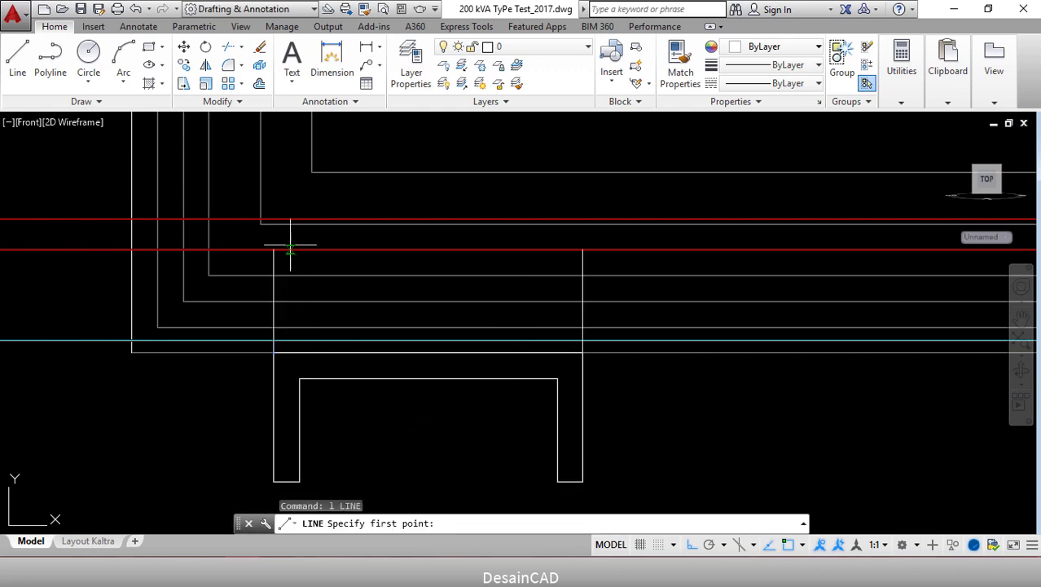
left_click(272, 249)
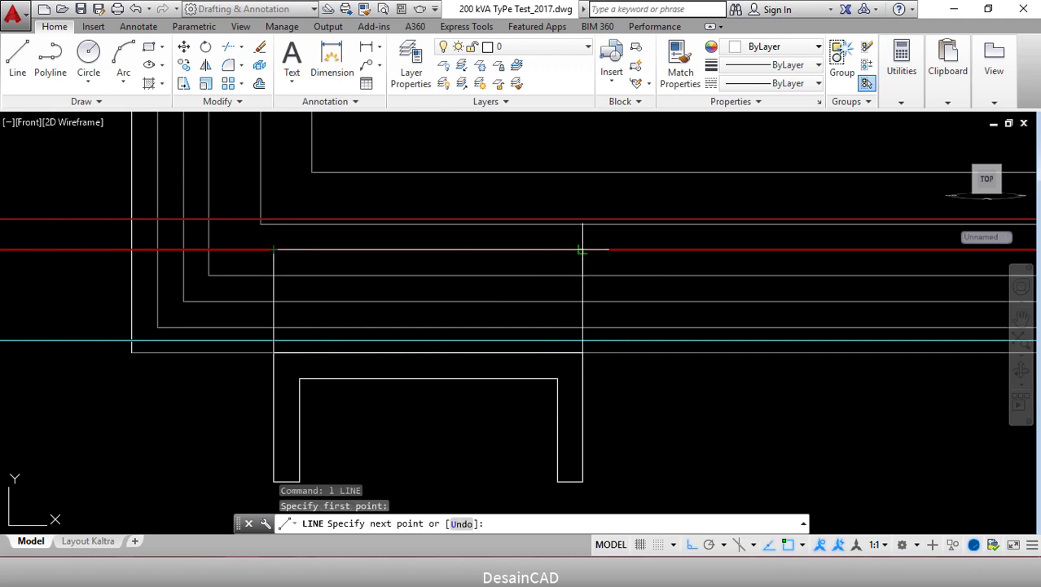
left_click(582, 249)
key("Return")
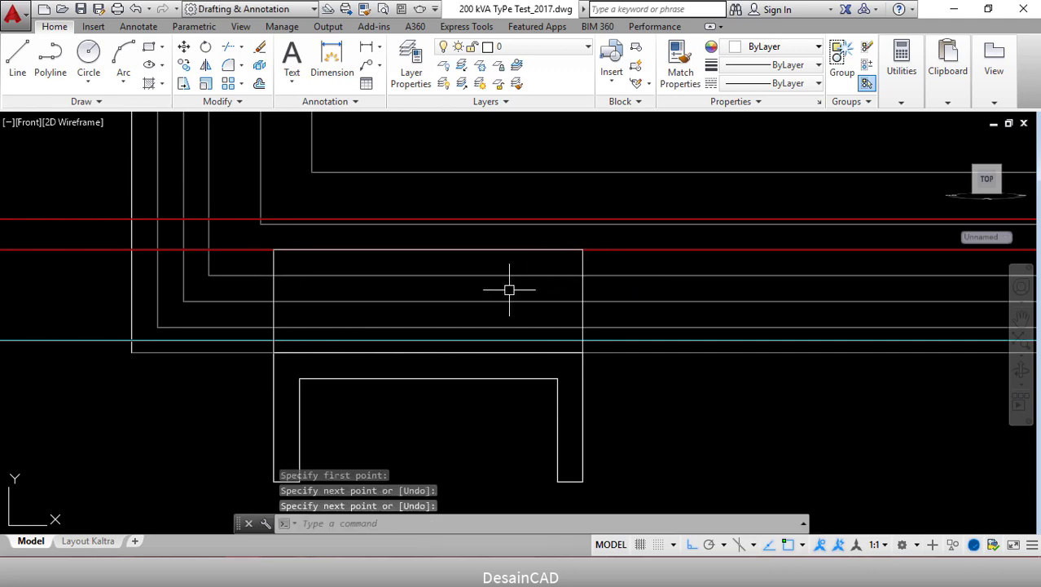
Orbit to inspect the lines in 3D, then undo the lines, the copy and the switch to 2D Wireframe.
middle_click_drag(423, 292, 460, 319, "shift")
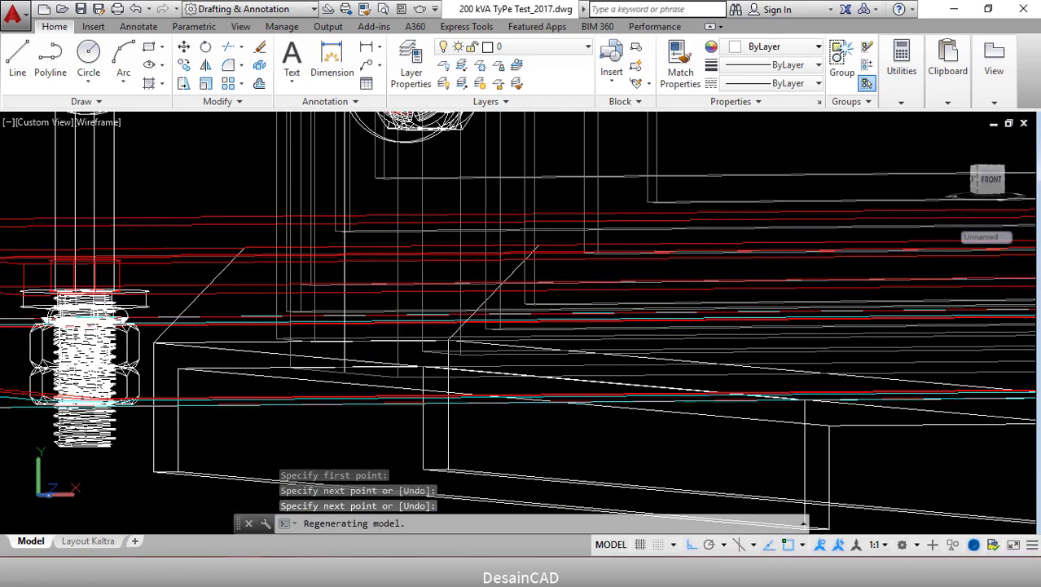
key("ctrl+z")
key("ctrl+z")
key("ctrl+z")
key("ctrl+z")
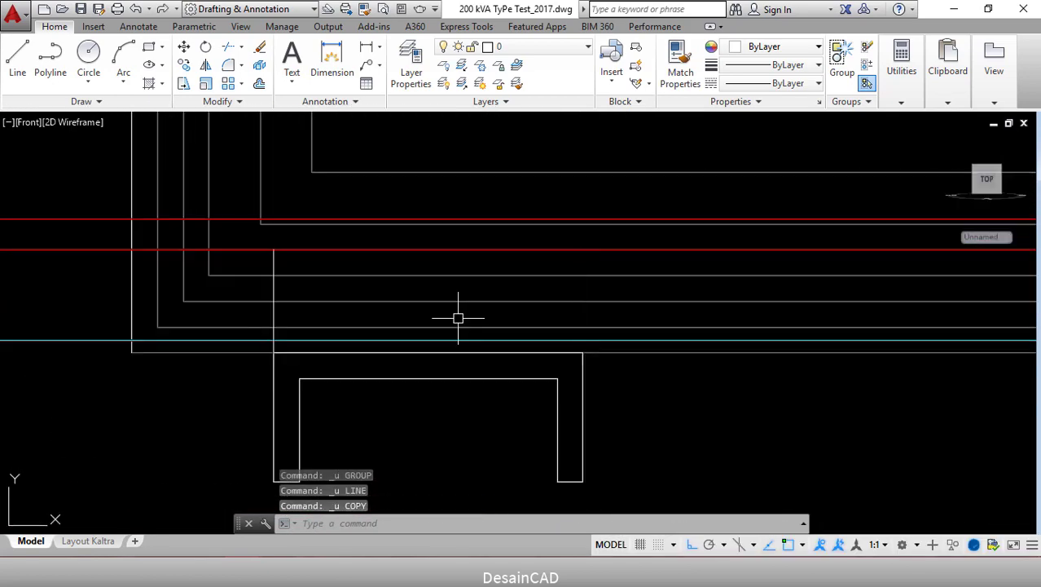
key("ctrl+z")
key("ctrl+z")
key("ctrl+z")
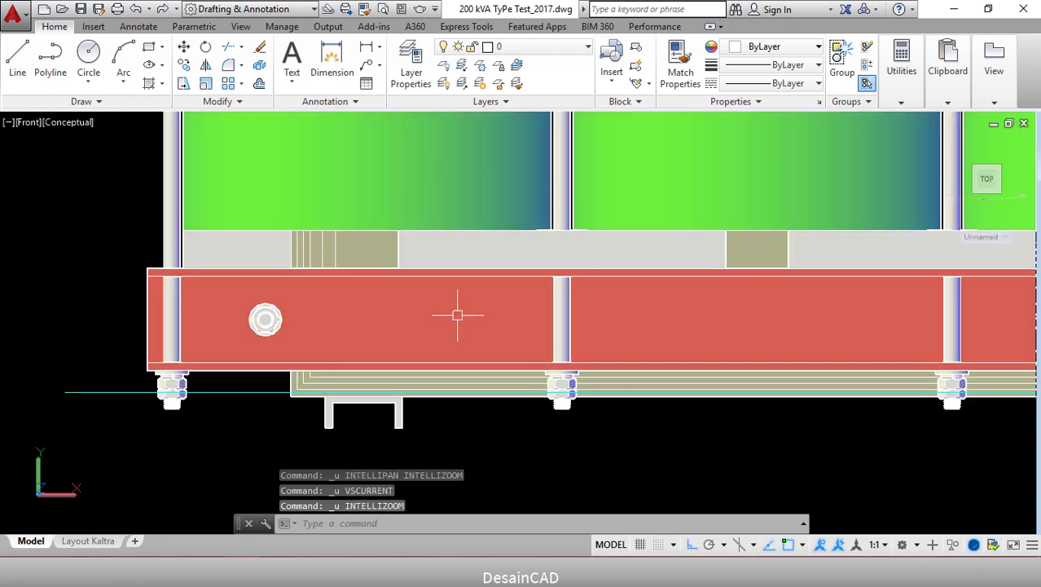
key("ctrl+z")
key("ctrl+z")
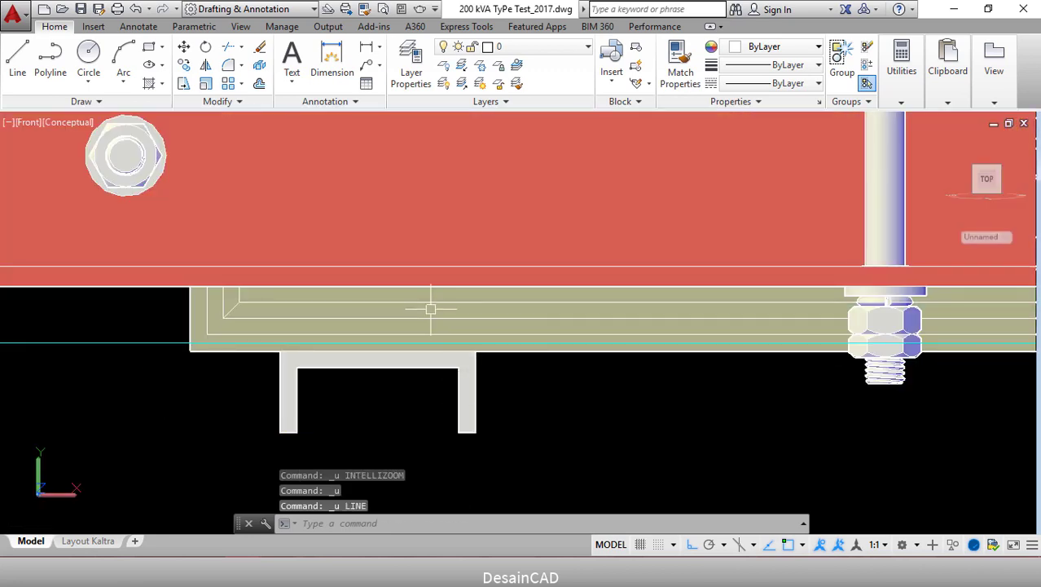
Set the front view to 2D Wireframe and measure from the channel's upper corner up to the clamp's lower edge.
left_click(72, 122)
left_click(87, 161)
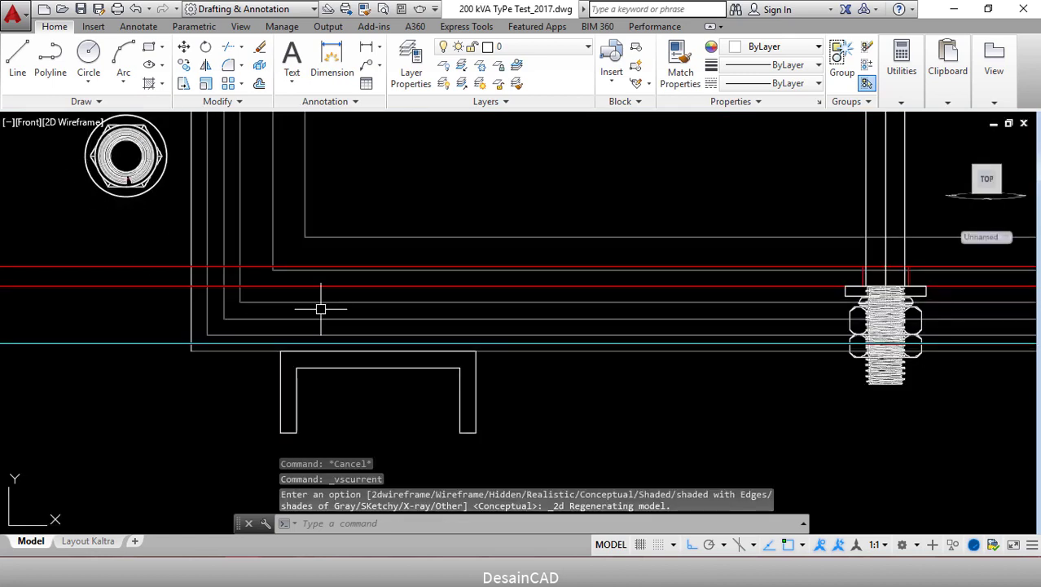
type("di")
key("Return")
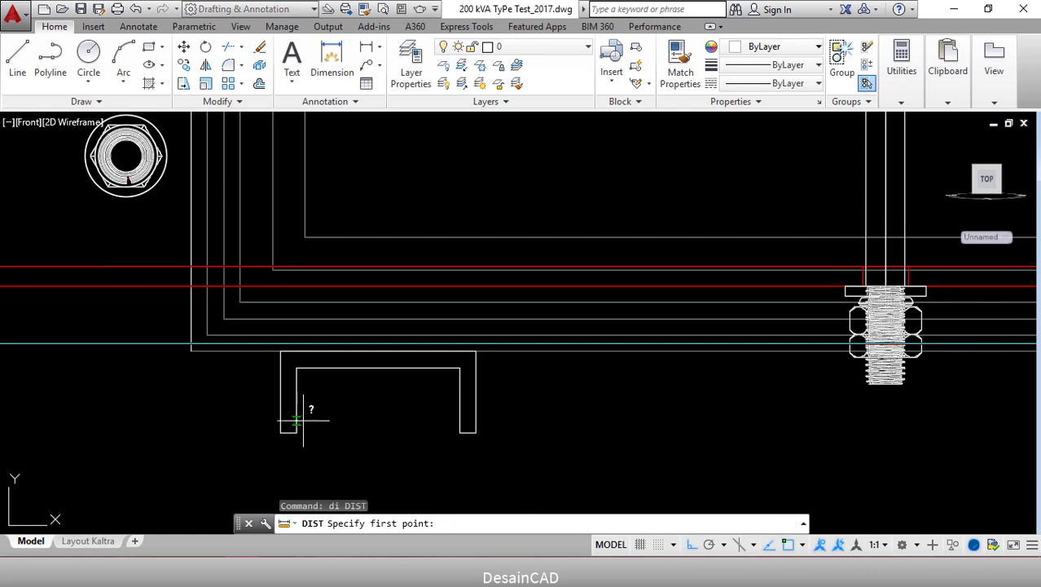
left_click(280, 350)
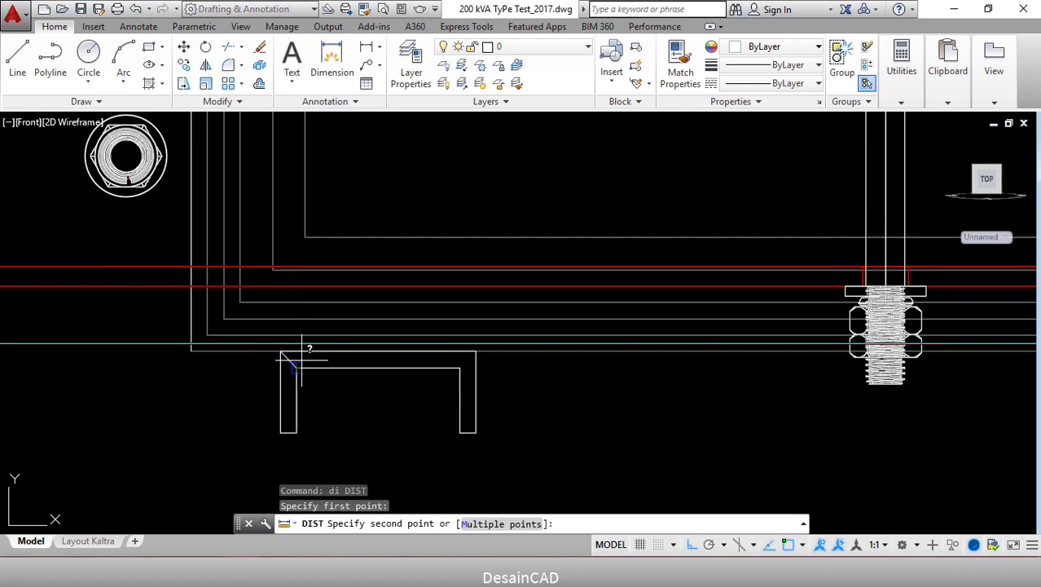
left_click(280, 286)
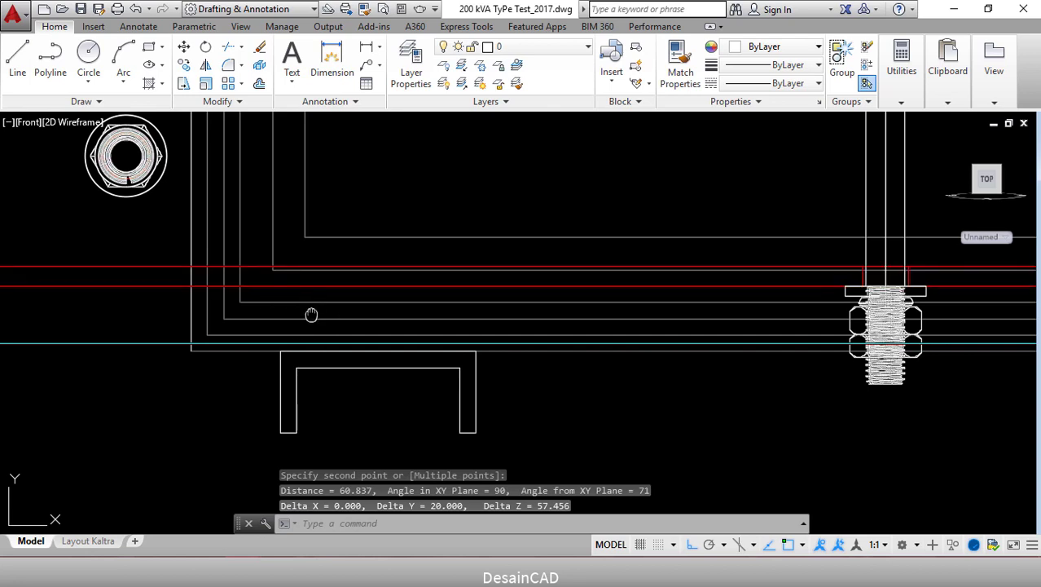
Draw a closed rectangle 60 wide and 20 high with lines in the empty space below the channel.
middle_click_drag(311, 314, 297, 264)
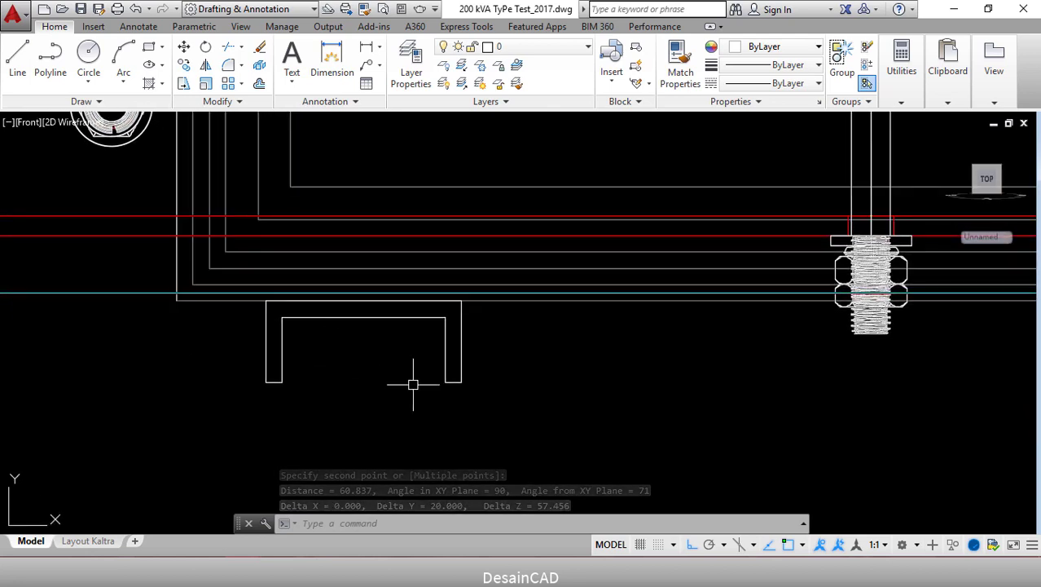
middle_click_drag(413, 384, 391, 330)
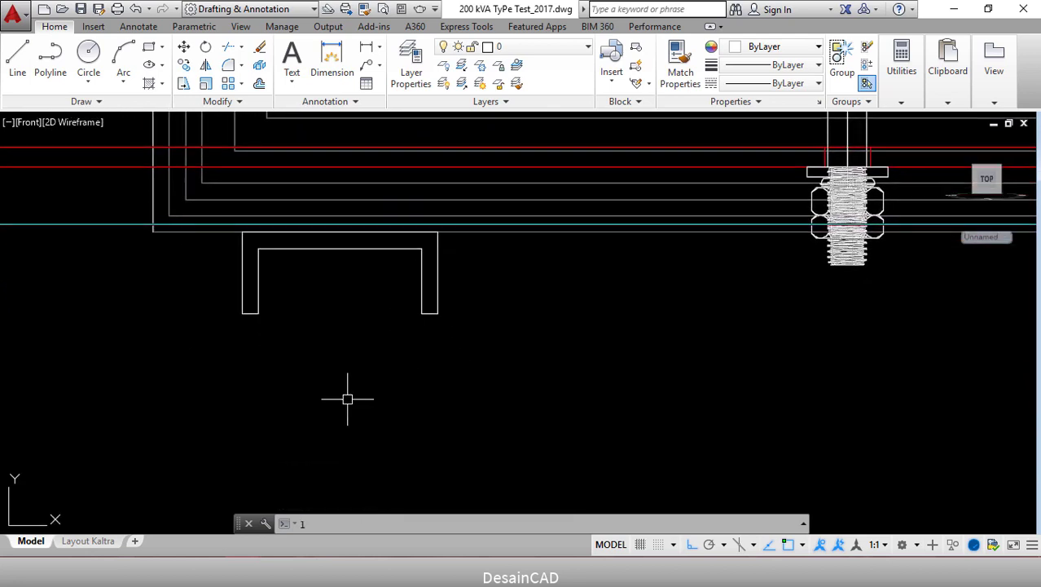
key("Return")
left_click(317, 430)
type("20")
key("Return")
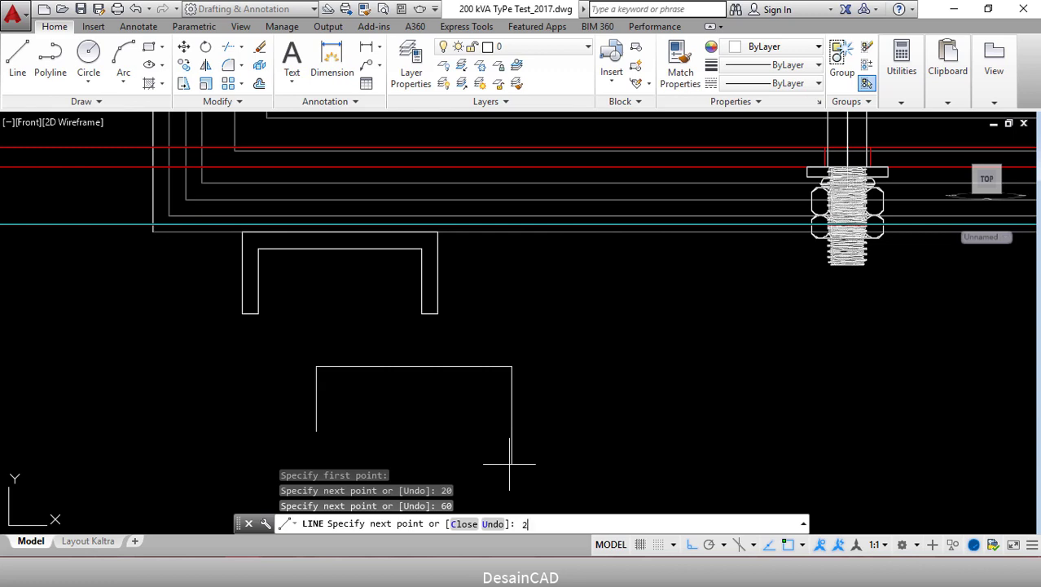
key("Return")
type("c")
key("Return")
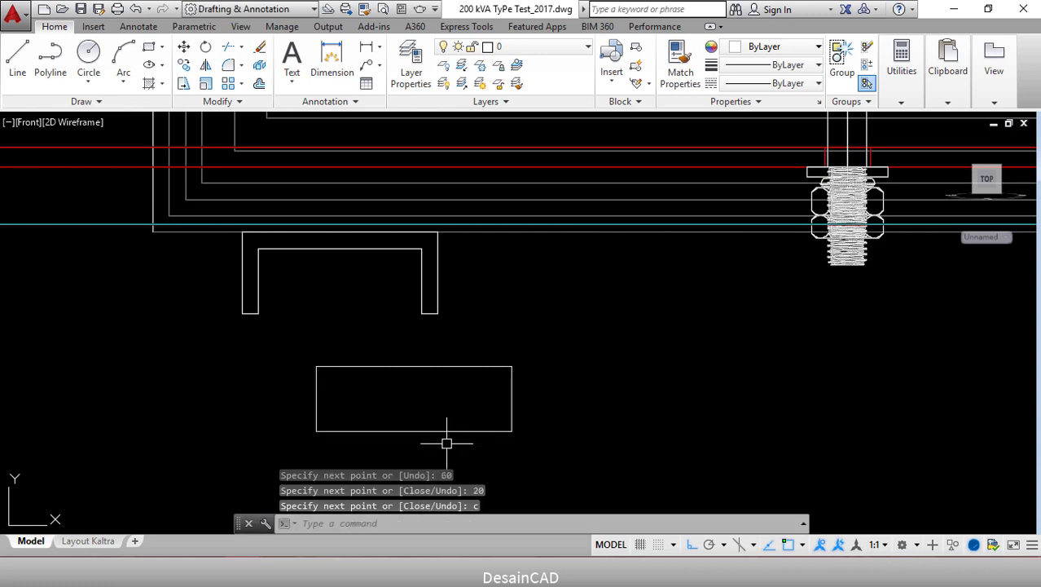
Convert the rectangle's four lines into a region and return to the front view after a brief orbit.
type("reg")
key("Return")
left_click(285, 340)
left_click(593, 461)
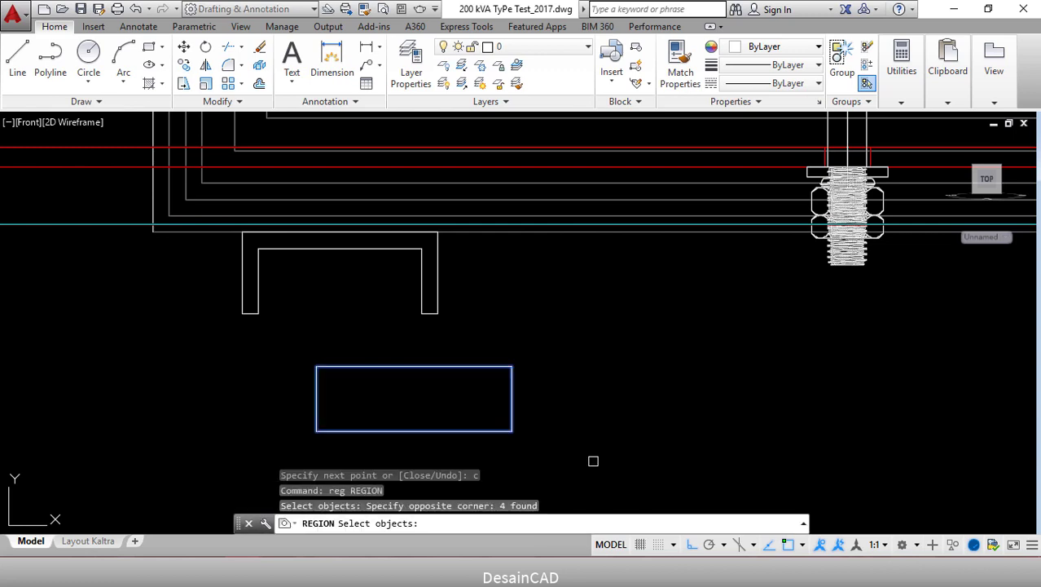
key("Return")
scroll(497, 342, "down", 5)
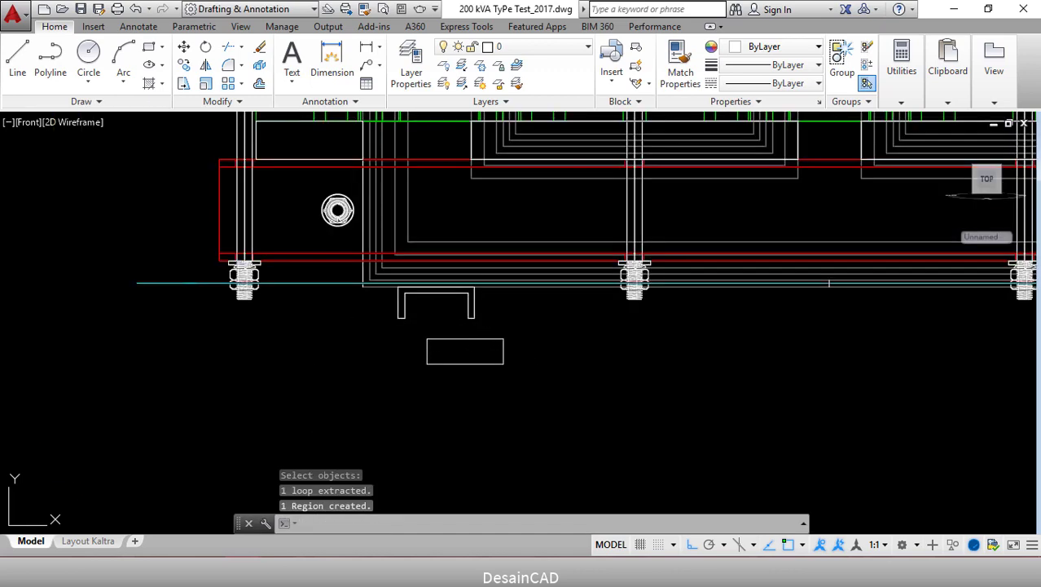
middle_click_drag(480, 321, 440, 321, "shift")
key("ctrl+z")
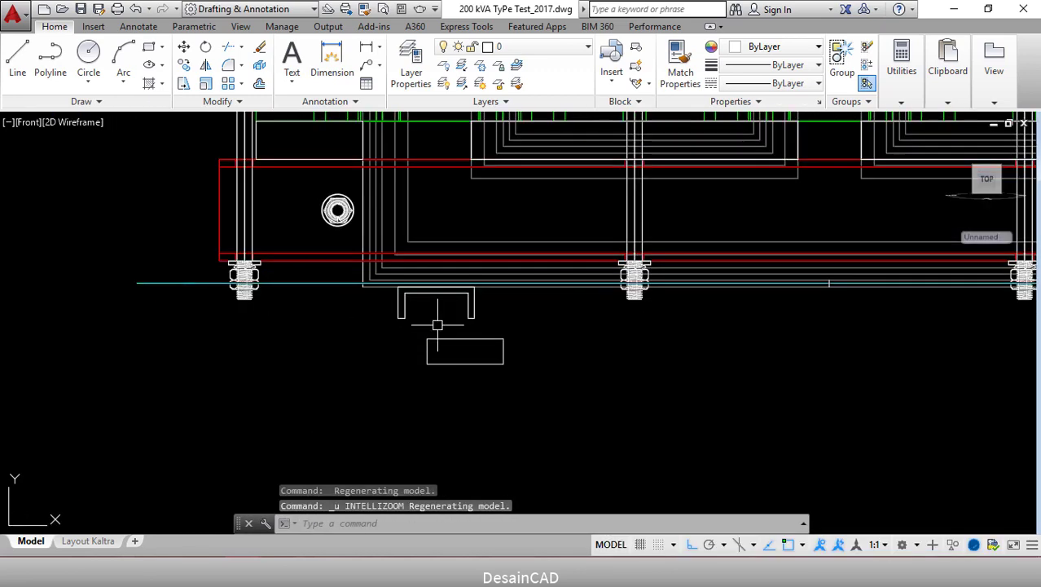
Move the rectangular region by the midpoint of its lower edge onto the midpoint of the channel's upper edge.
scroll(442, 321, "up", 2)
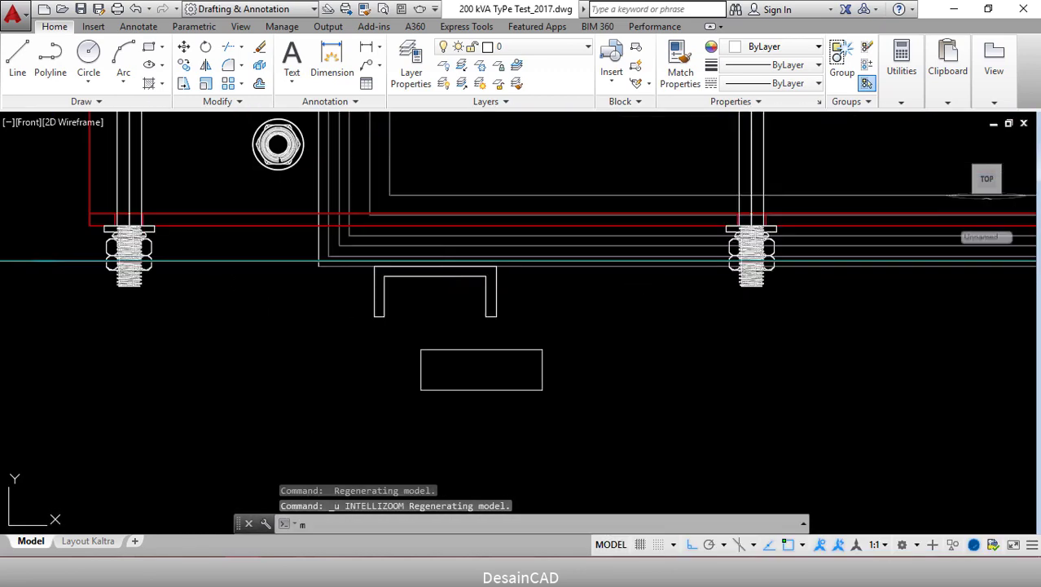
key("Return")
left_click(537, 343)
left_click(524, 353)
key("Return")
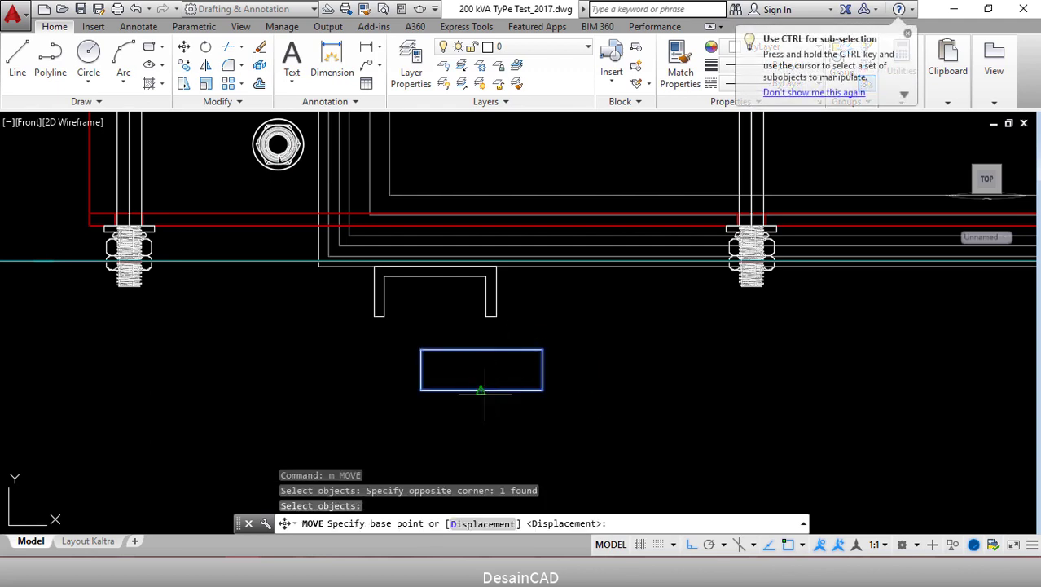
left_click(481, 391)
scroll(428, 277, "up", 5)
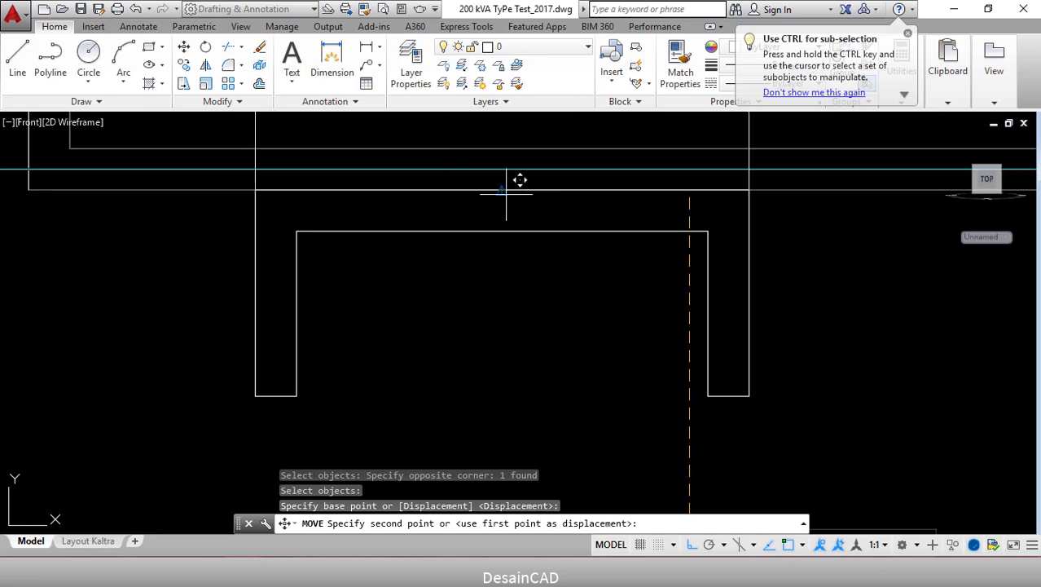
left_click(498, 190)
scroll(437, 279, "down", 6)
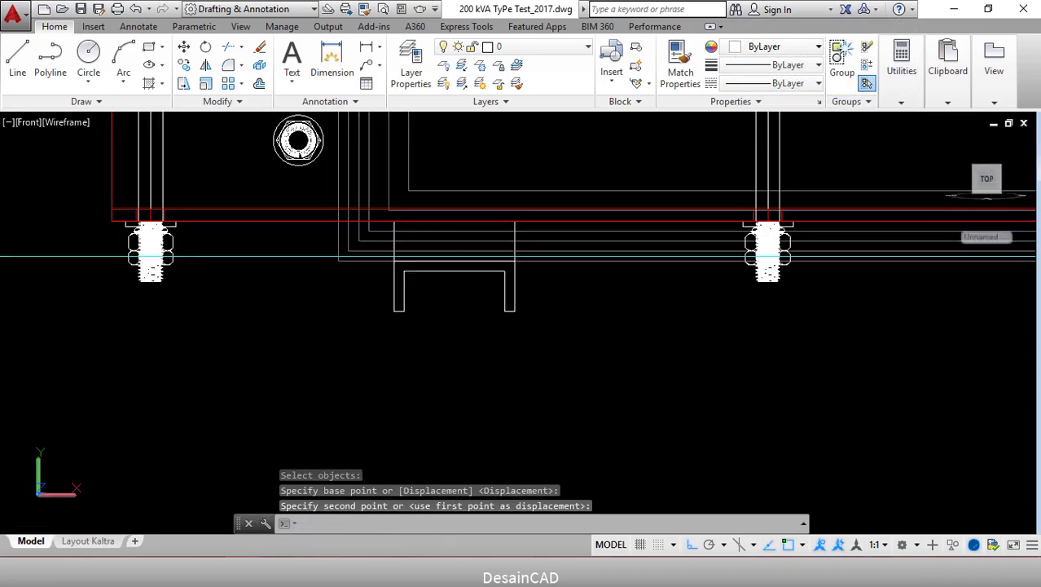
Display the channels and the rectangular region in a custom 3D view with the Conceptual visual style.
middle_click_drag(436, 279, 455, 313, "shift")
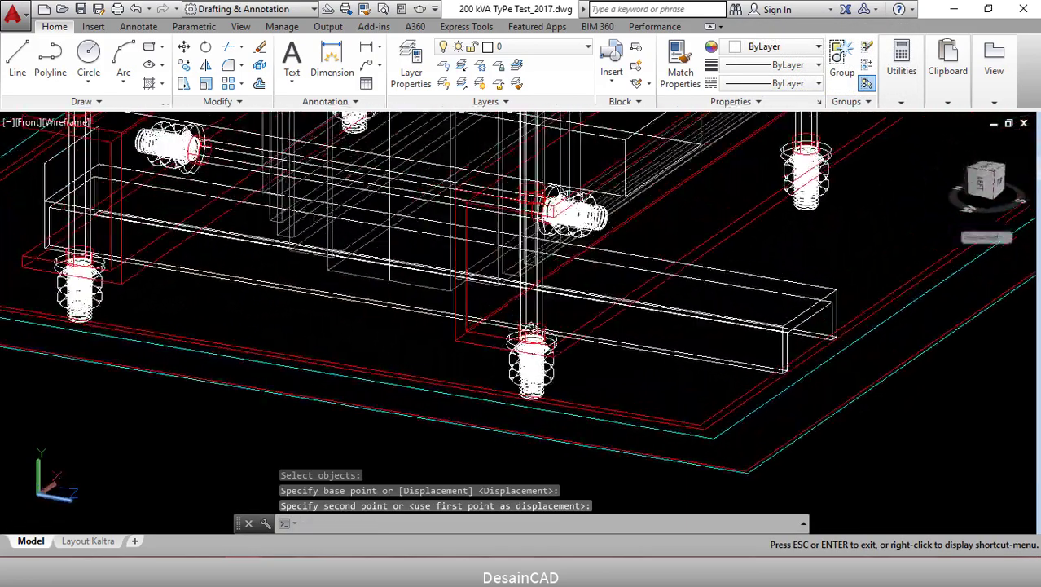
middle_click_drag(531, 326, 684, 271, "shift")
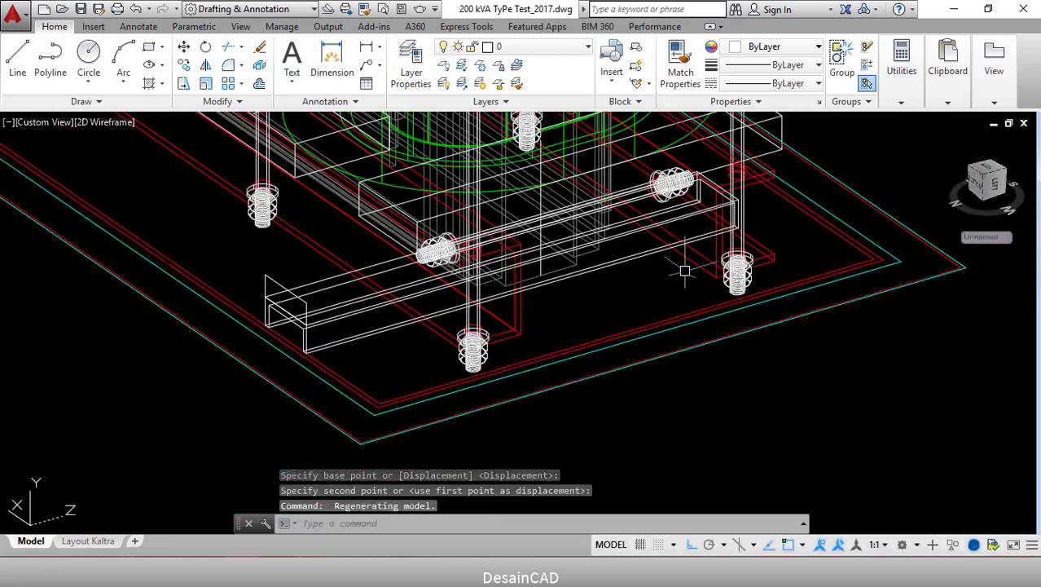
scroll(611, 255, "down", 2)
middle_click_drag(443, 256, 388, 350)
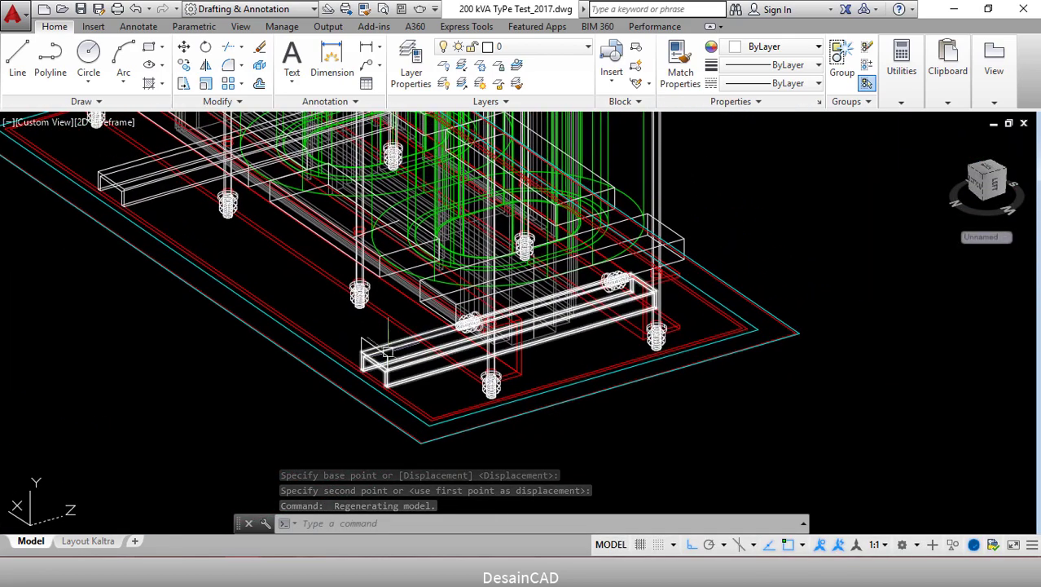
left_click(57, 123)
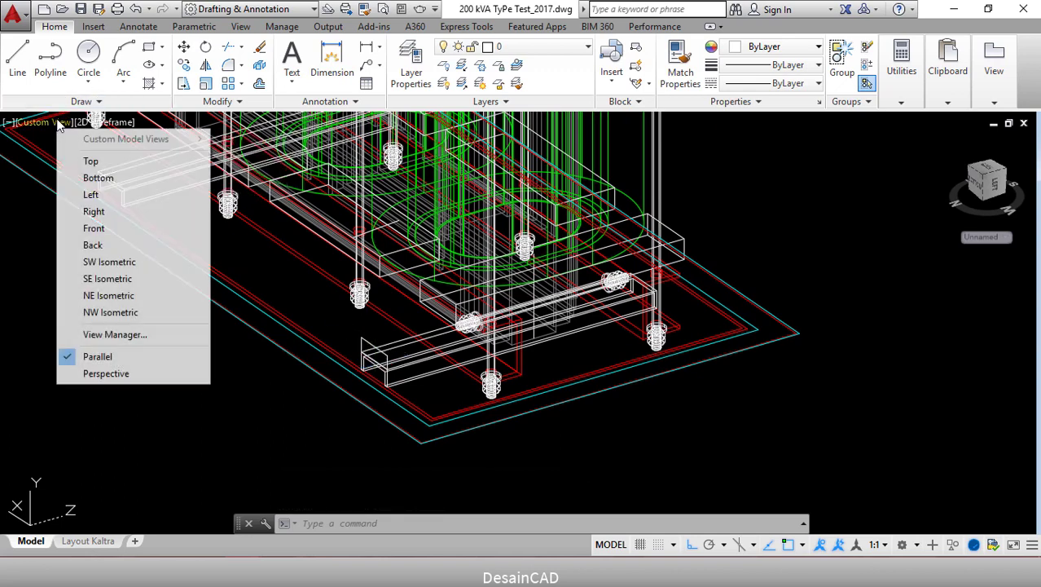
left_click(117, 122)
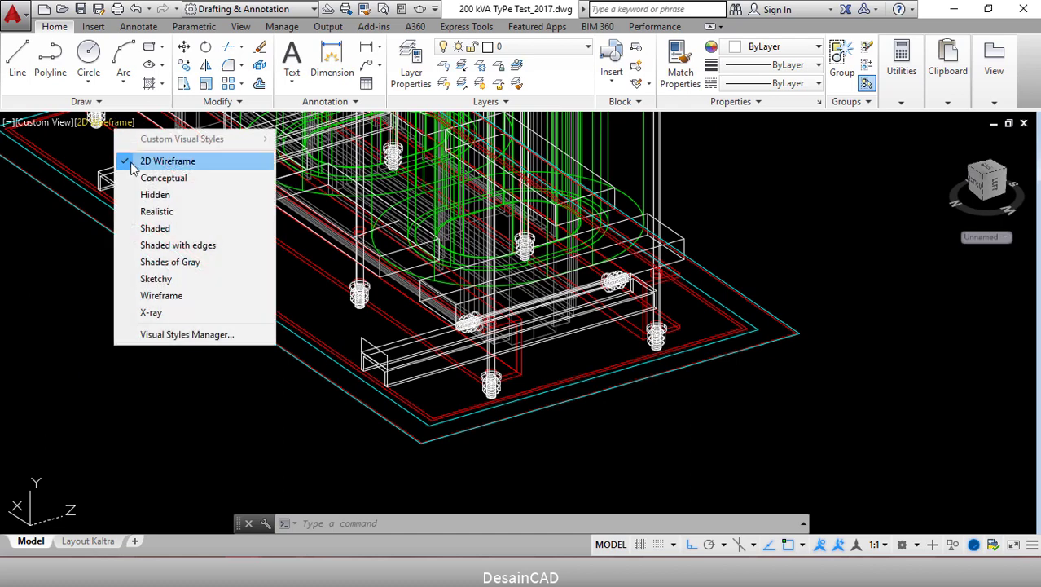
left_click(155, 177)
Extrude the rectangular region 45 along the channel to form a solid spacer block.
scroll(391, 367, "up", 5)
type("r")
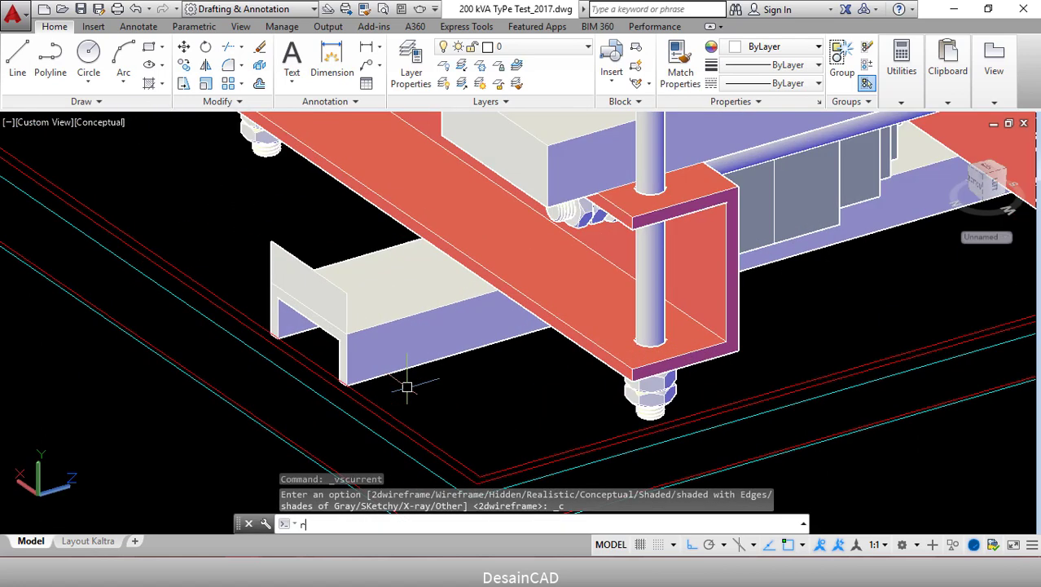
type("c")
key("Escape")
type("ext")
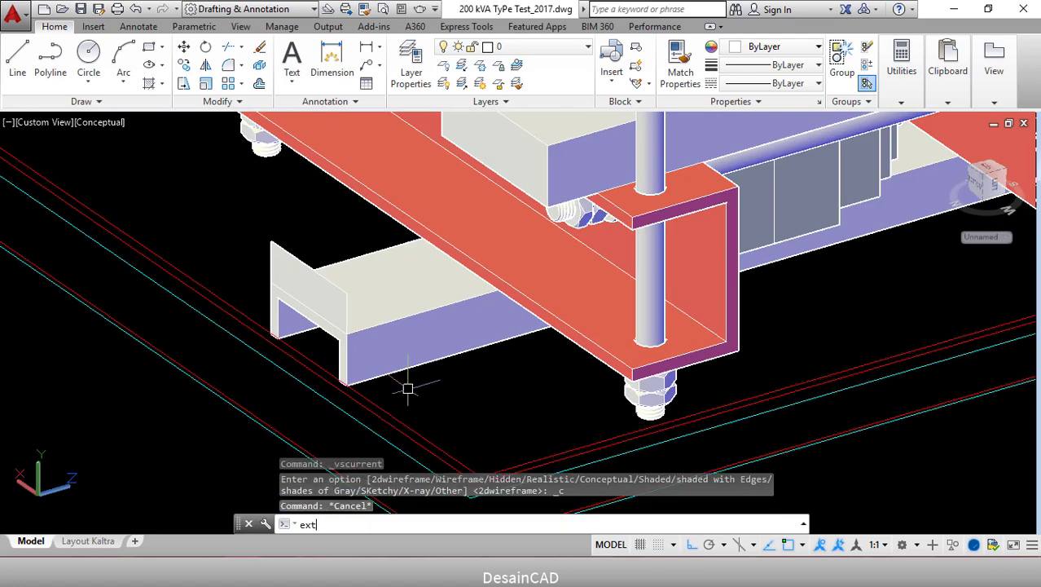
key("Return")
left_click(286, 253)
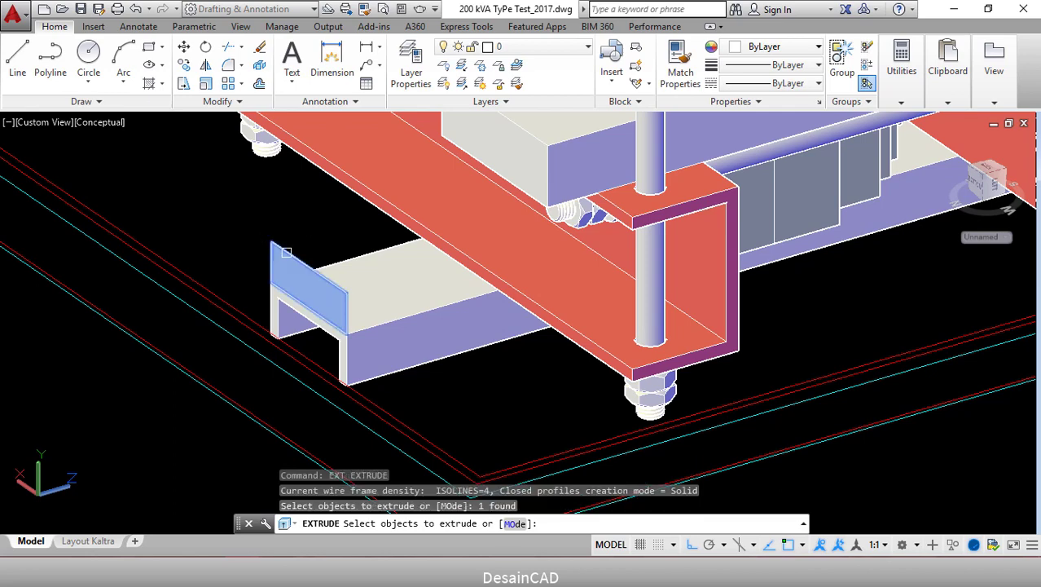
key("Return")
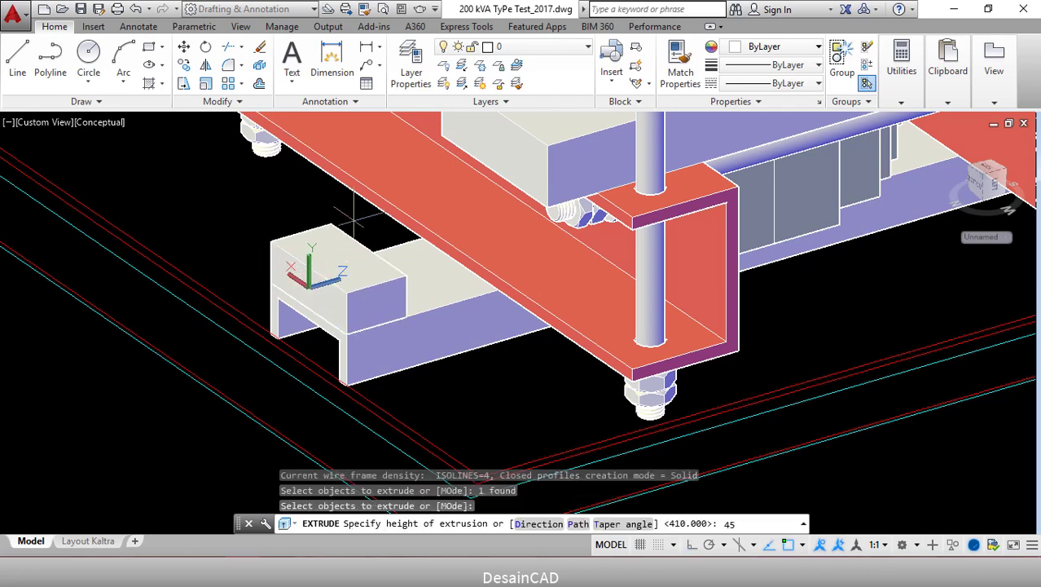
key("Return")
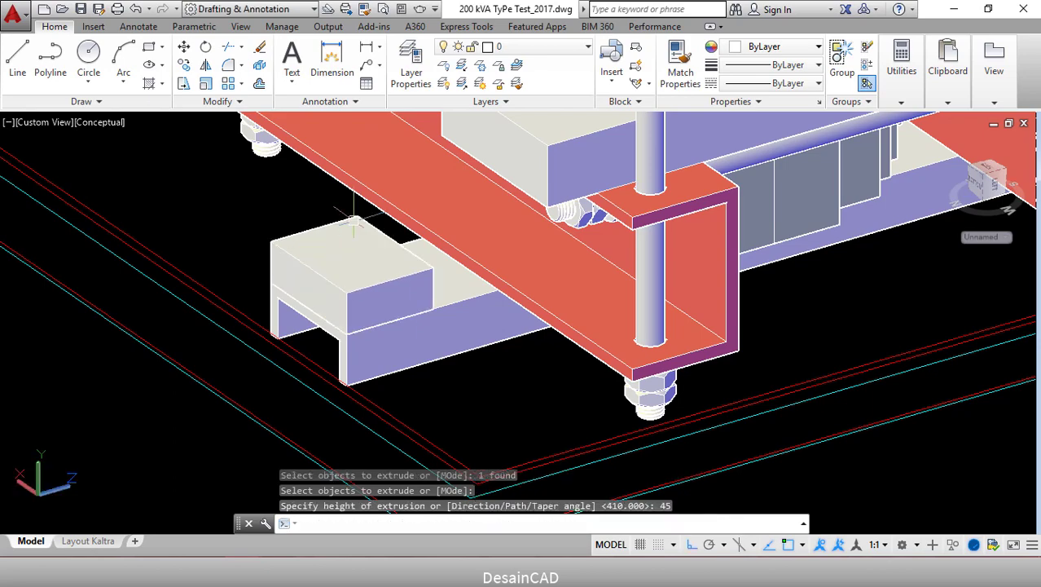
Move the spacer block by its lower corner along the channel's upper edge to the spot beneath the red core clamp.
scroll(354, 221, "down", 2)
middle_click_drag(327, 234, 304, 254)
middle_click_drag(333, 294, 328, 283)
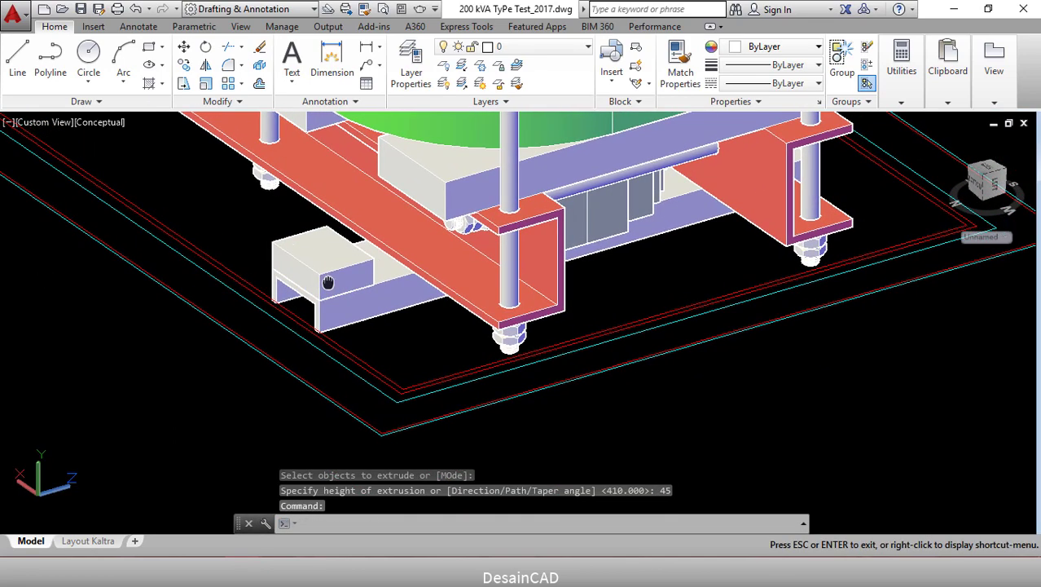
scroll(334, 280, "up", 1)
scroll(350, 272, "up", 2)
type("m")
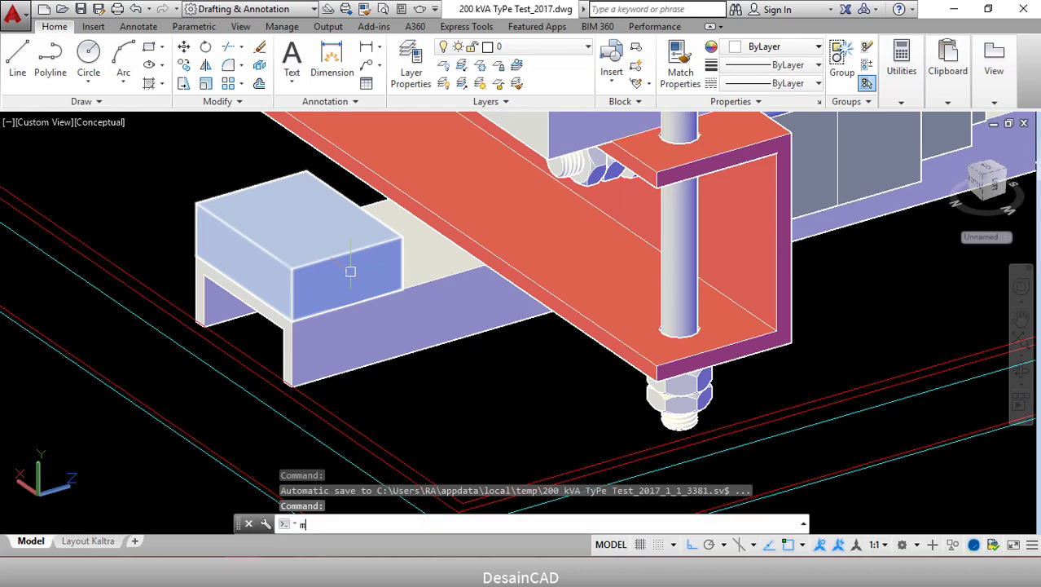
key("Return")
left_click(348, 271)
key("Return")
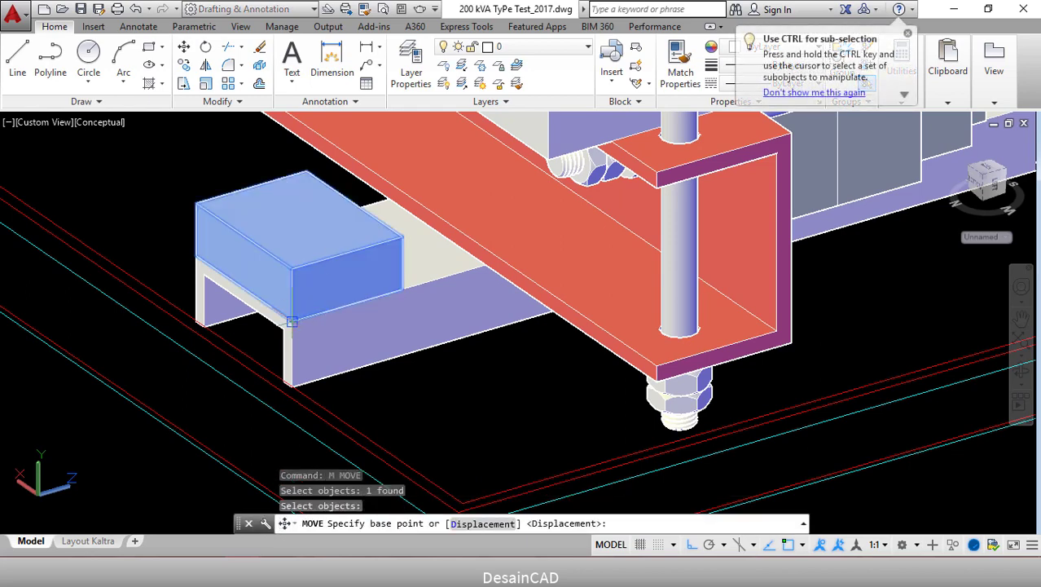
left_click(292, 322)
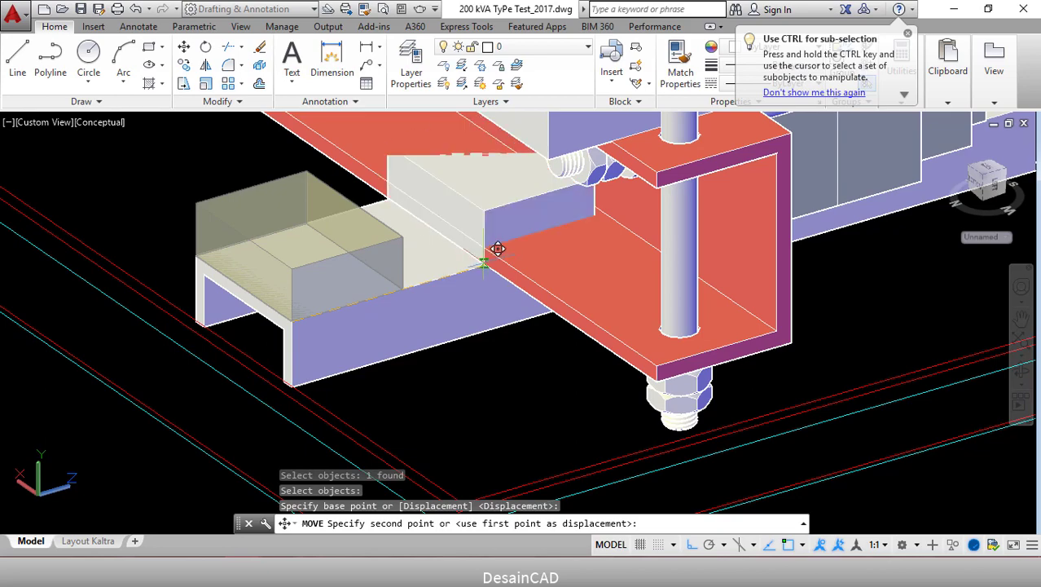
left_click(484, 265)
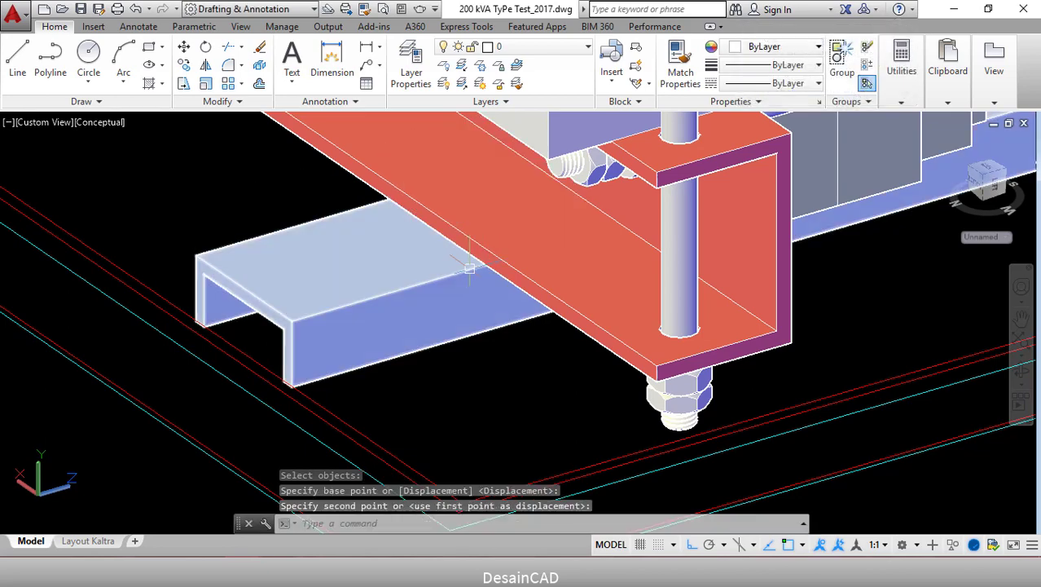
In the Left view, move the spacer block horizontally outward until its inner side lines up with the clamp's vertical web.
middle_click_drag(462, 275, 412, 278, "shift")
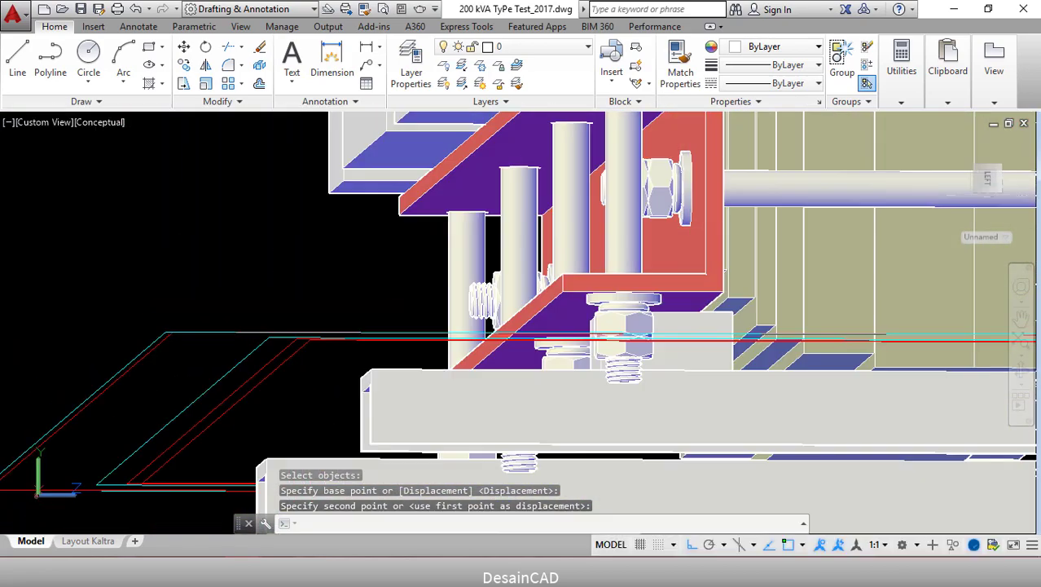
left_click(53, 124)
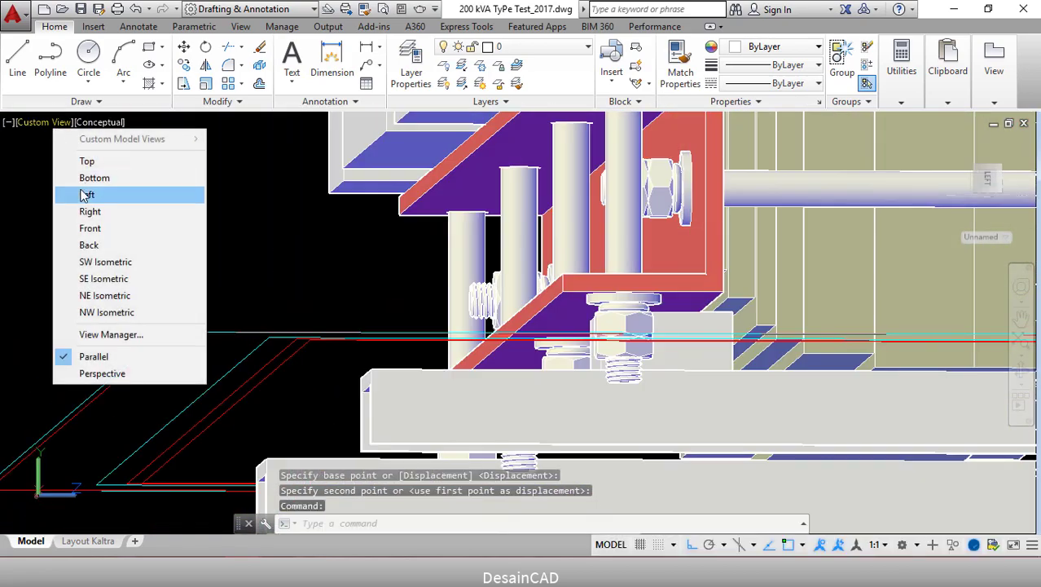
left_click(81, 194)
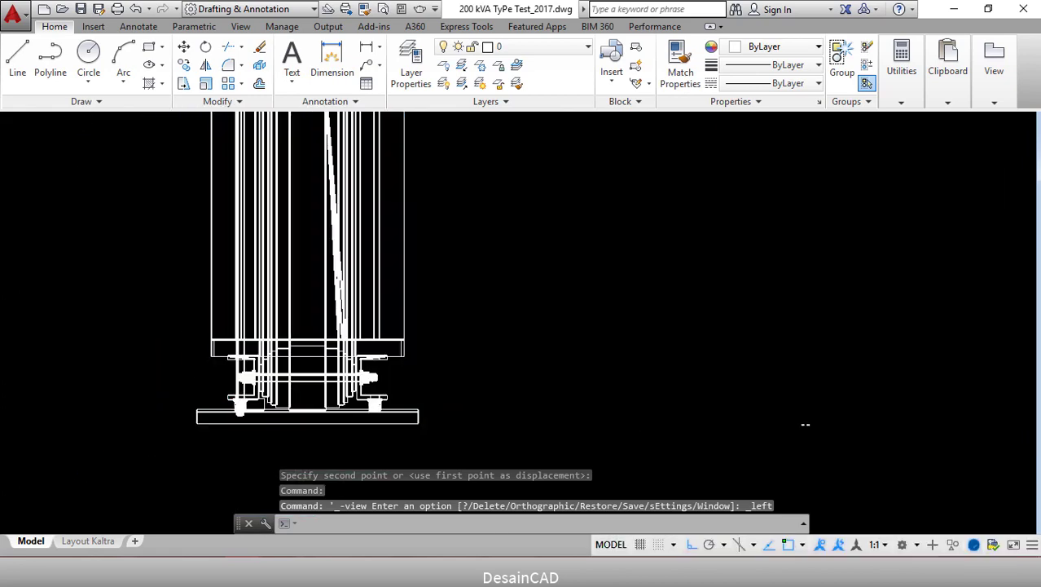
scroll(233, 406, "up", 4)
middle_click_drag(240, 405, 286, 334)
scroll(297, 322, "up", 5)
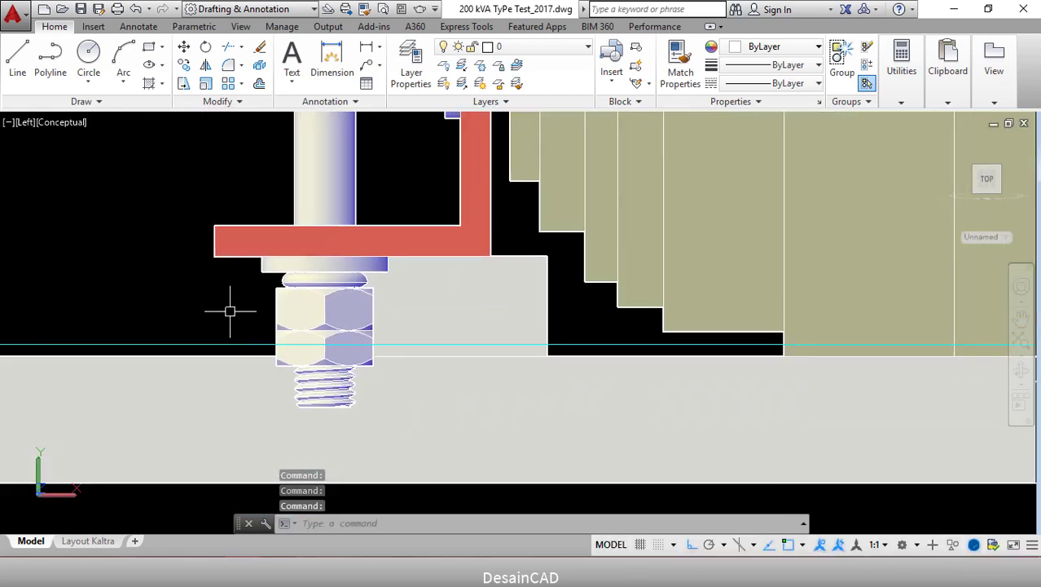
type("m")
key("Return")
left_click(465, 295)
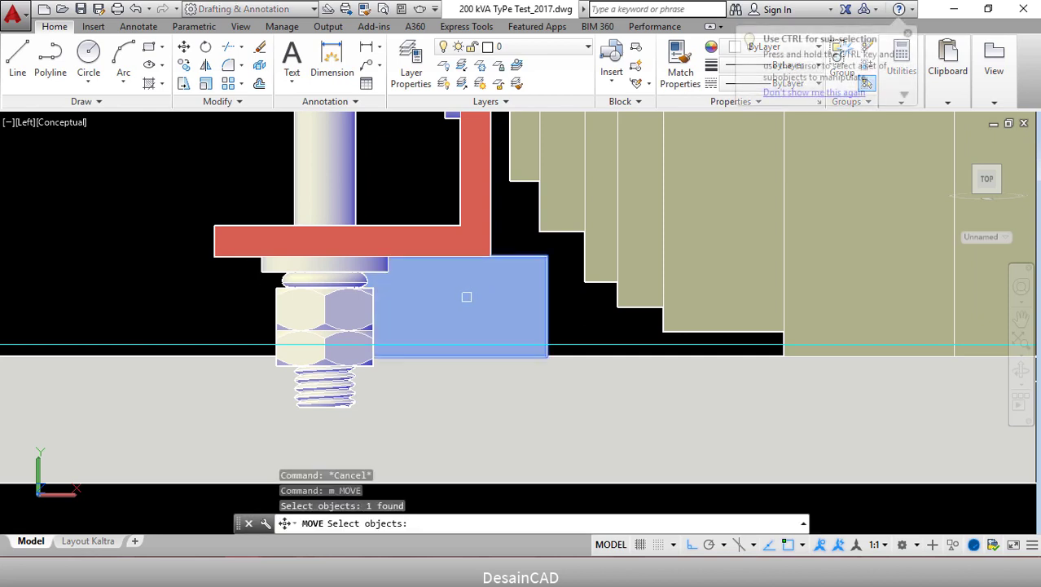
key("Return")
left_click(128, 174)
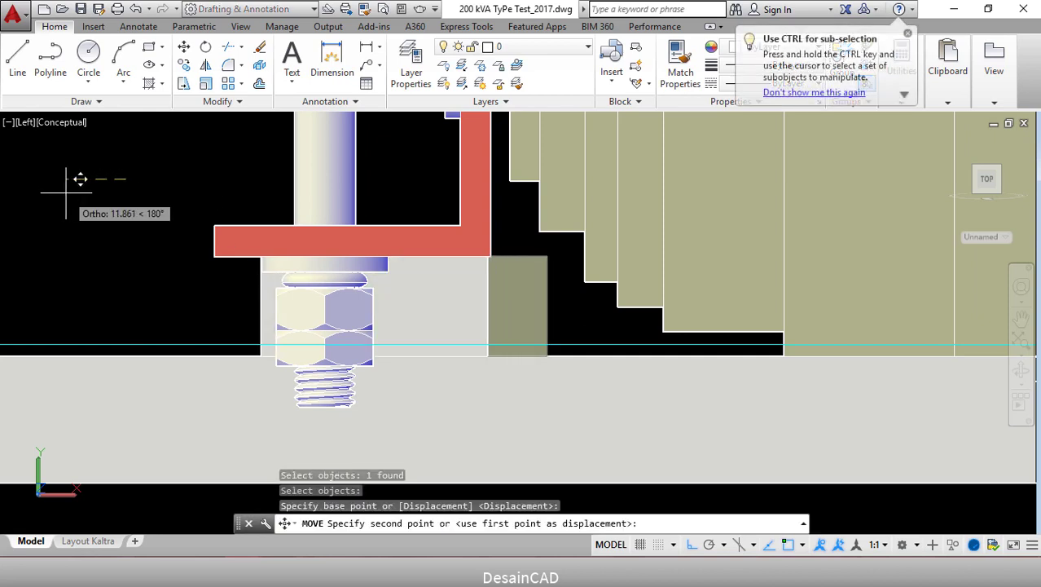
left_click(83, 180)
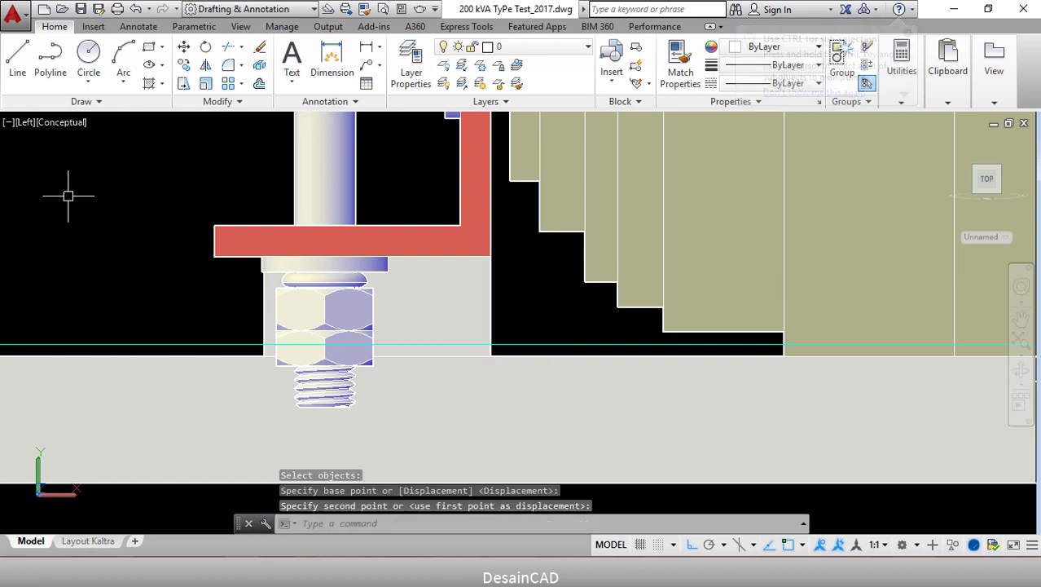
scroll(223, 279, "up", 2)
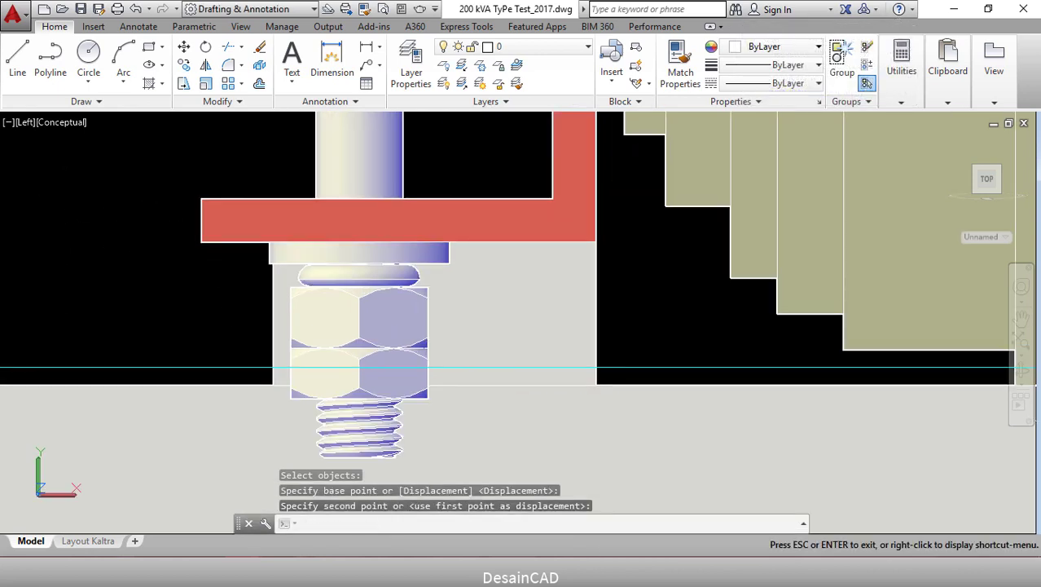
middle_click_drag(229, 301, 239, 304, "shift")
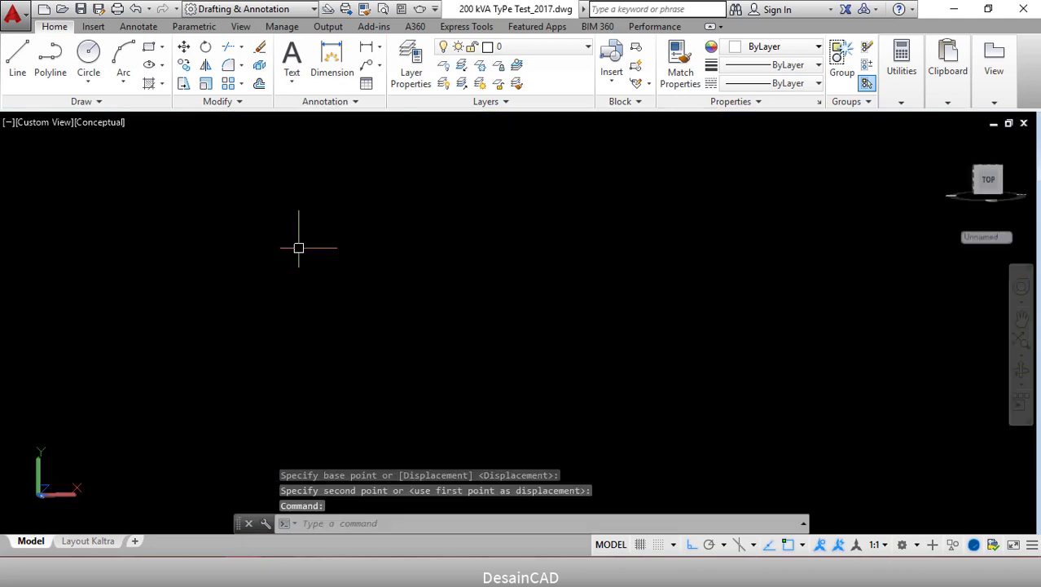
key("Escape")
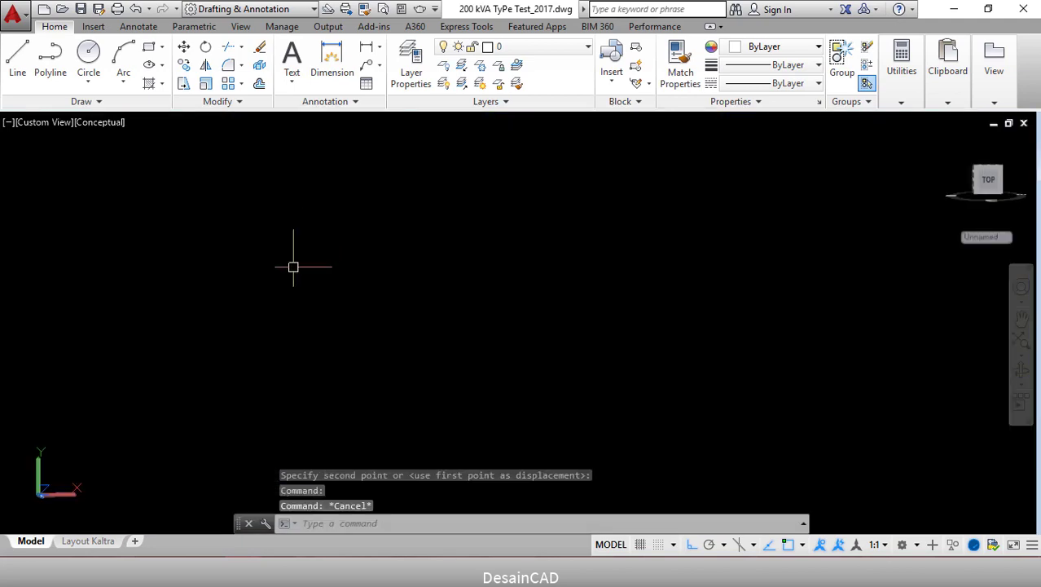
key("ctrl+z")
Presspull the spacer block's outer end face outward, slightly beyond the clamp flange's outer edge.
middle_click_drag(251, 282, 298, 298, "shift")
type("p")
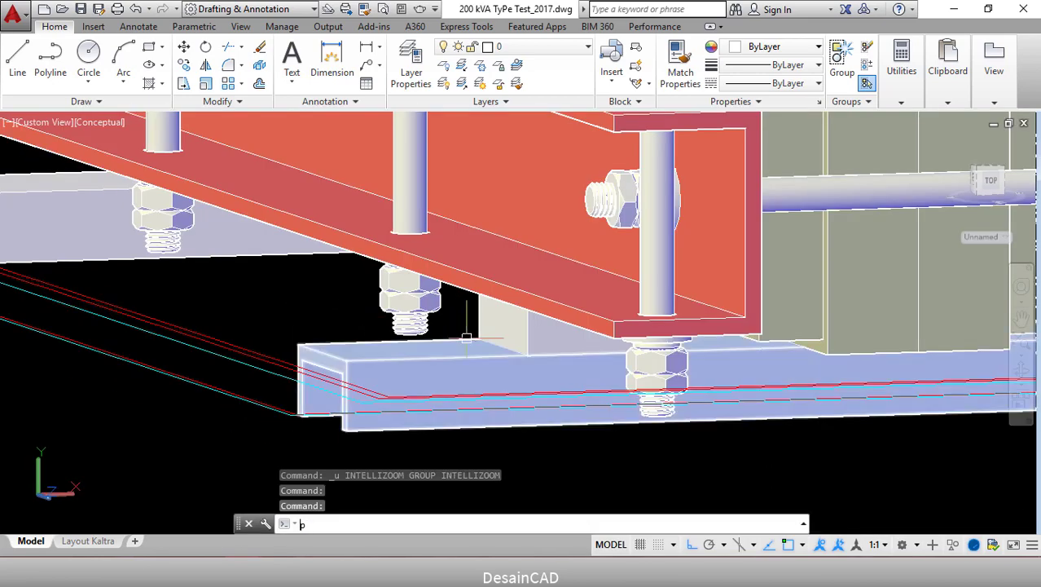
type("ress")
key("Return")
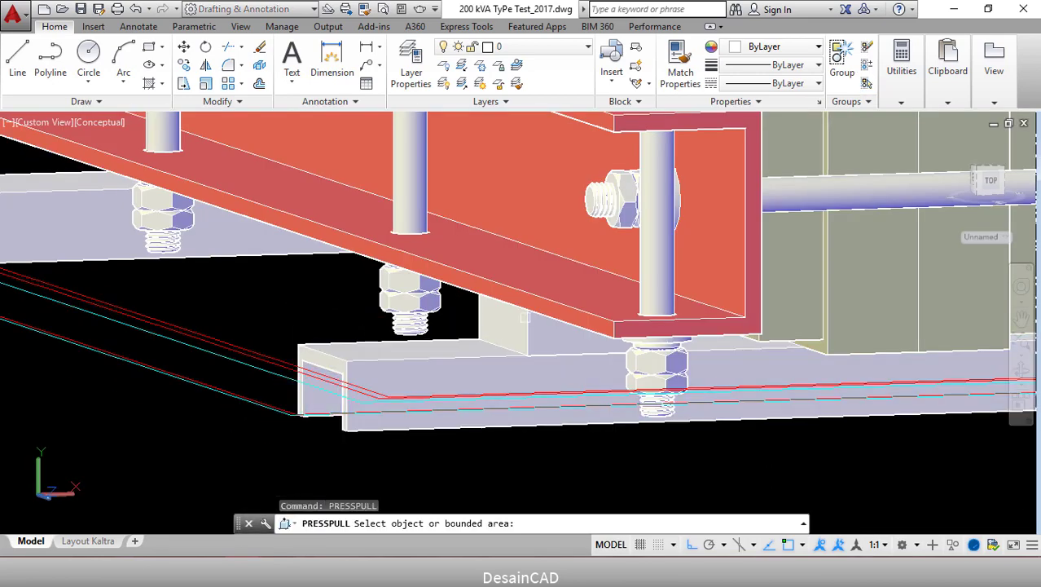
left_click(503, 326)
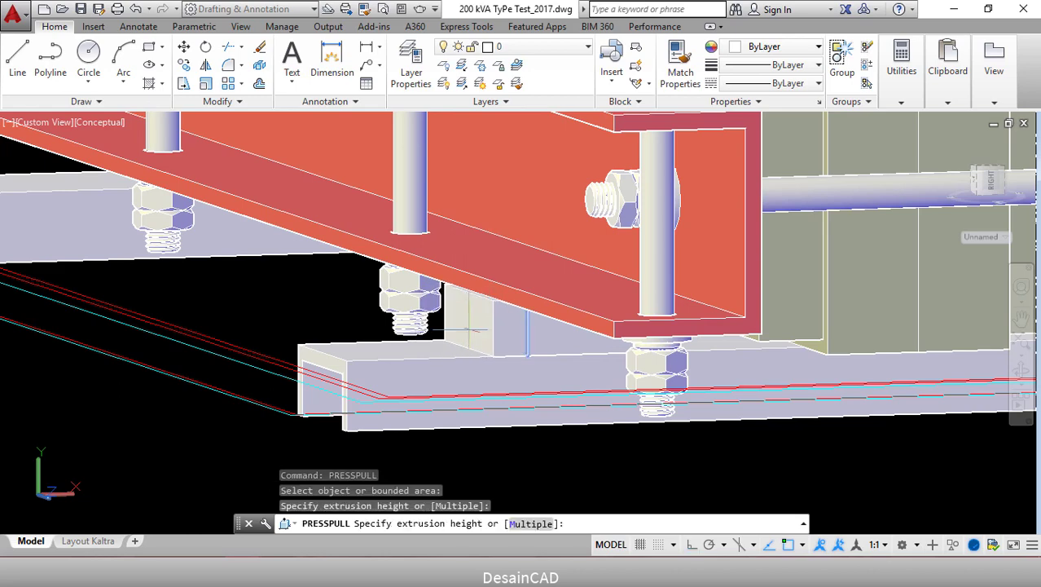
left_click(449, 338)
middle_click_drag(449, 339, 418, 400, "shift")
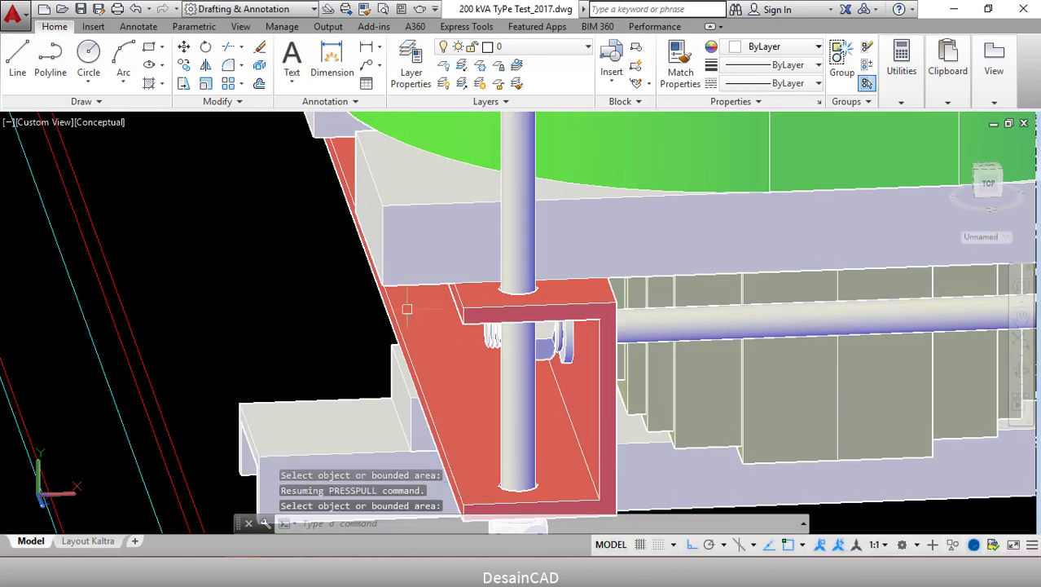
In the Left view, mirror the spacer block about the channel's vertical centre line to the opposite clamp, keeping the original.
left_click(44, 124)
left_click(74, 194)
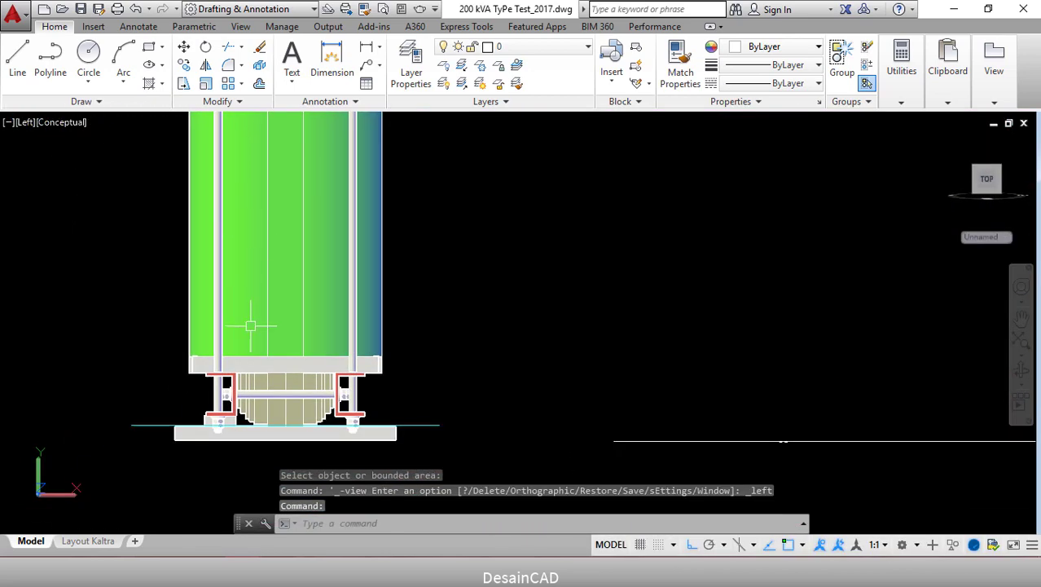
scroll(209, 426, "up", 5)
middle_click_drag(198, 432, 212, 334)
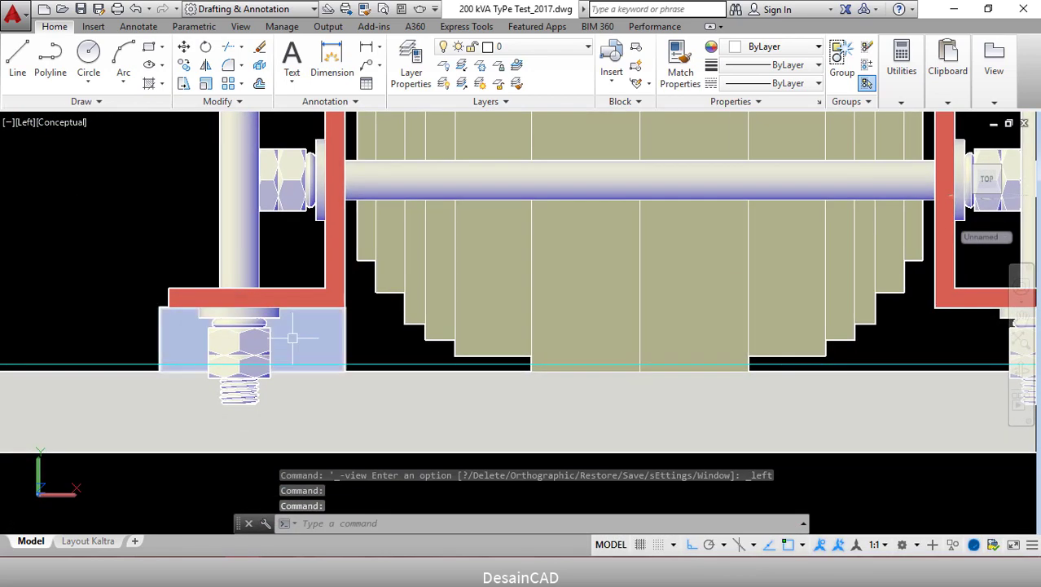
scroll(309, 358, "up", 3)
scroll(357, 267, "down", 2)
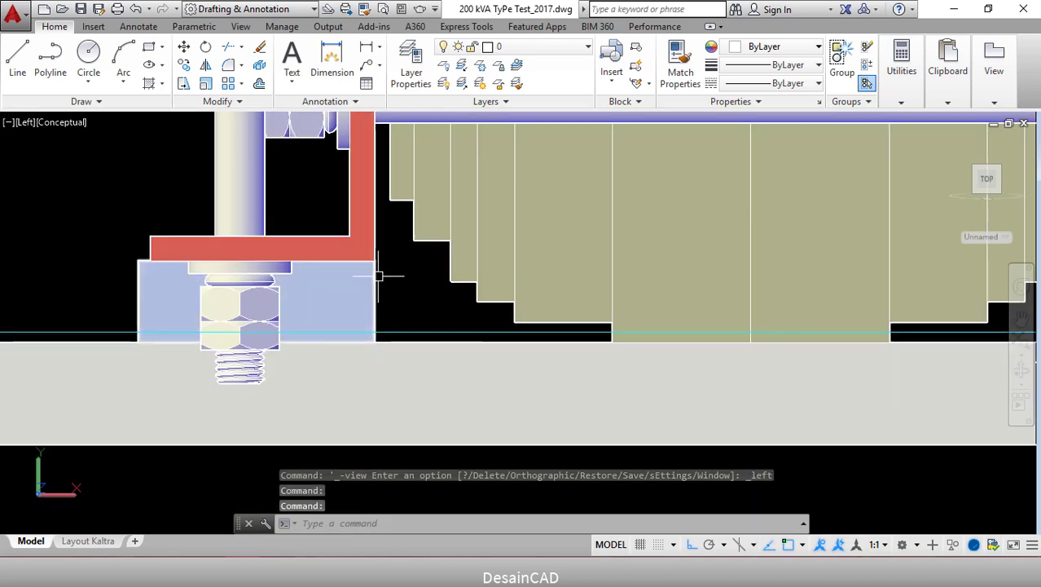
type("mi")
key("Return")
left_click(363, 294)
scroll(363, 294, "down", 3)
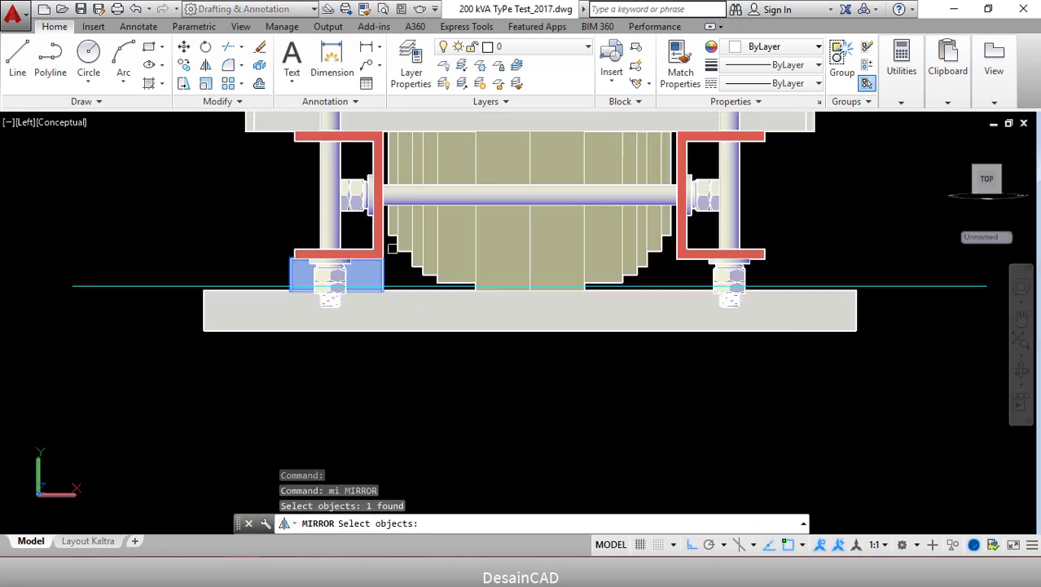
key("Return")
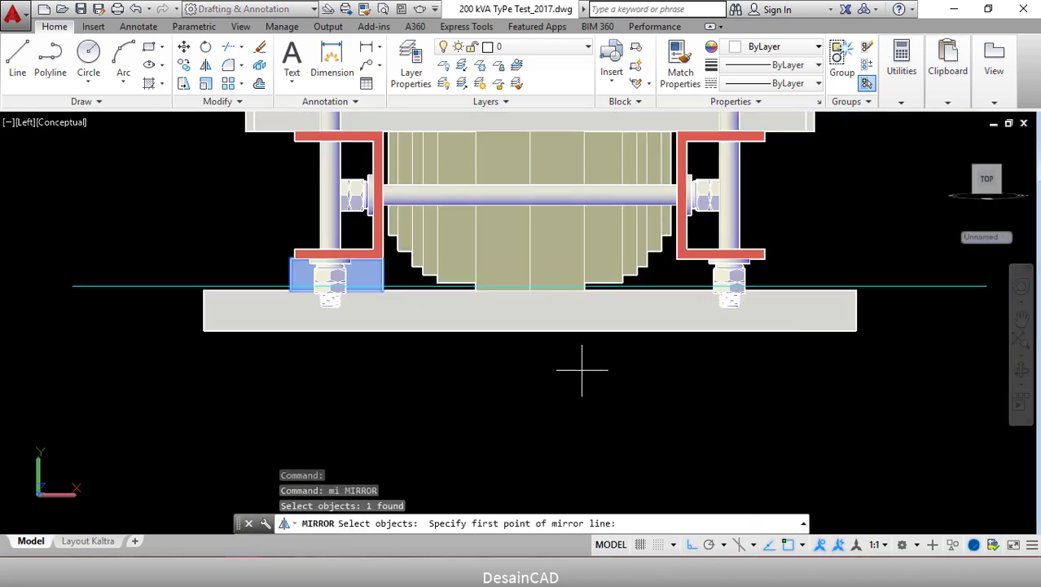
left_click(529, 330)
left_click(546, 286)
key("Return")
scroll(572, 243, "down", 2)
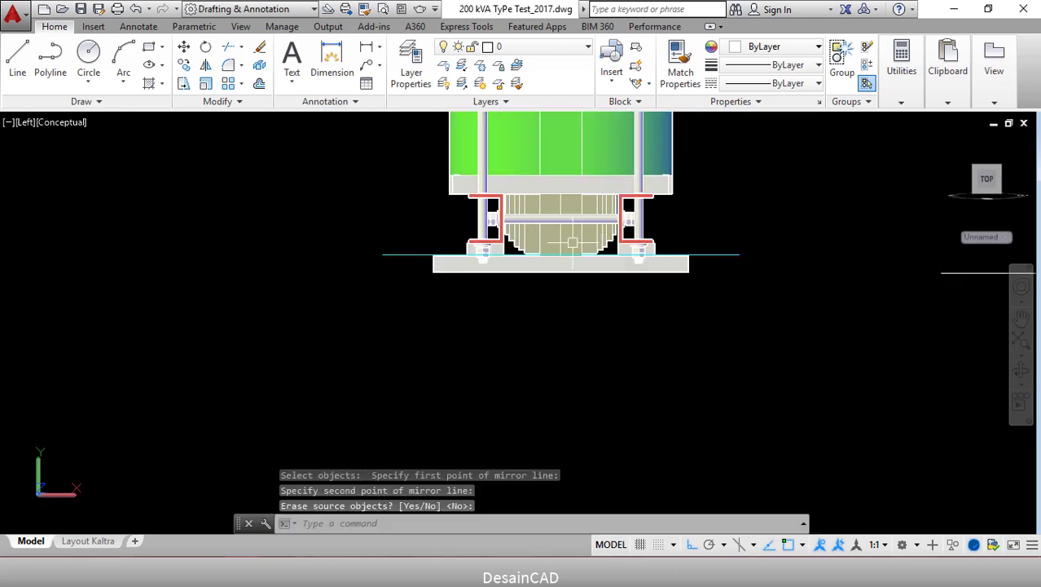
Show the transformer model in the Top view with the 2D Wireframe visual style.
middle_click_drag(435, 257, 466, 282, "shift")
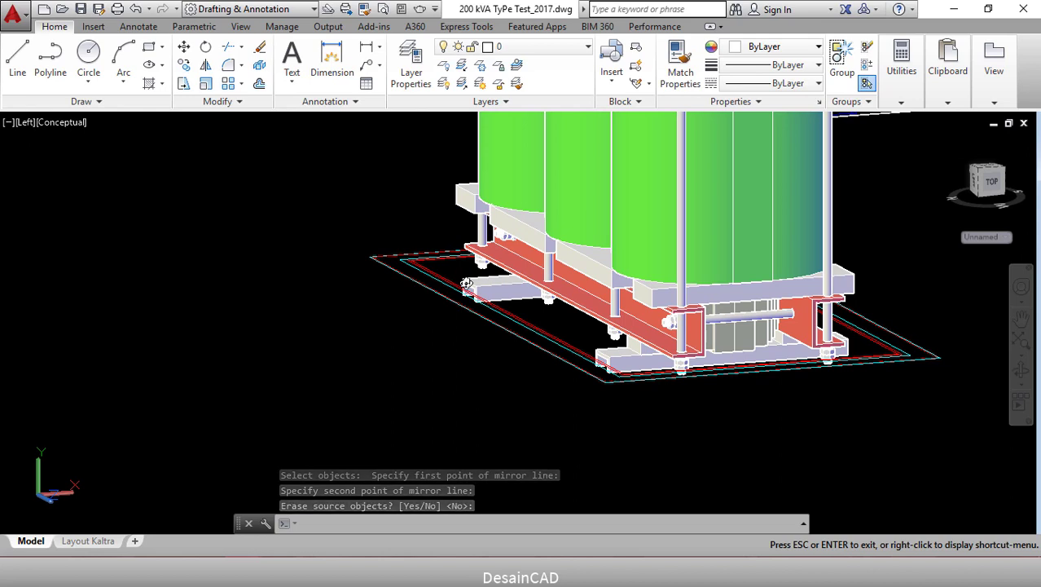
left_click(39, 124)
left_click(62, 159)
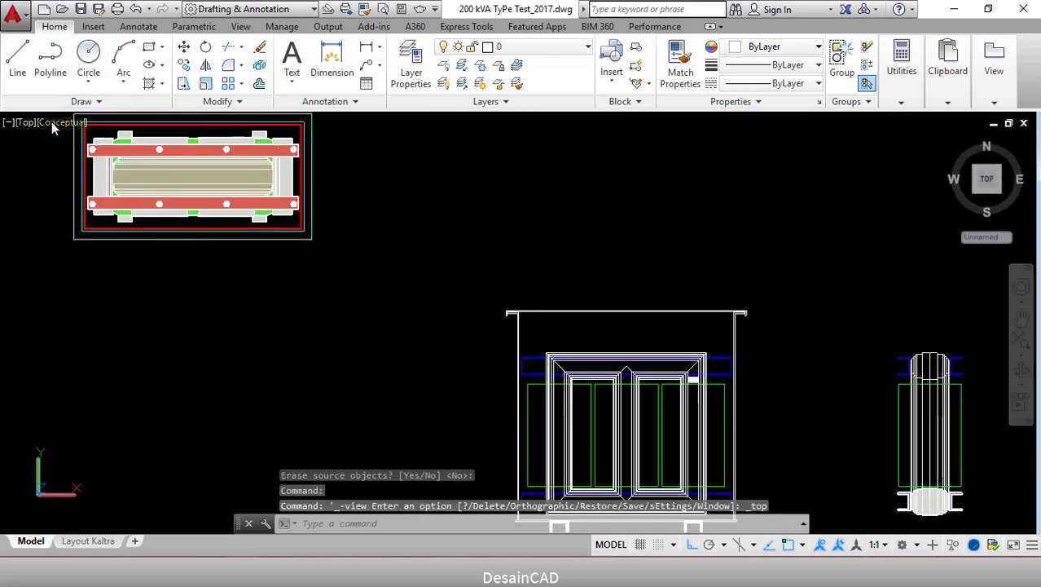
left_click(54, 123)
left_click(73, 159)
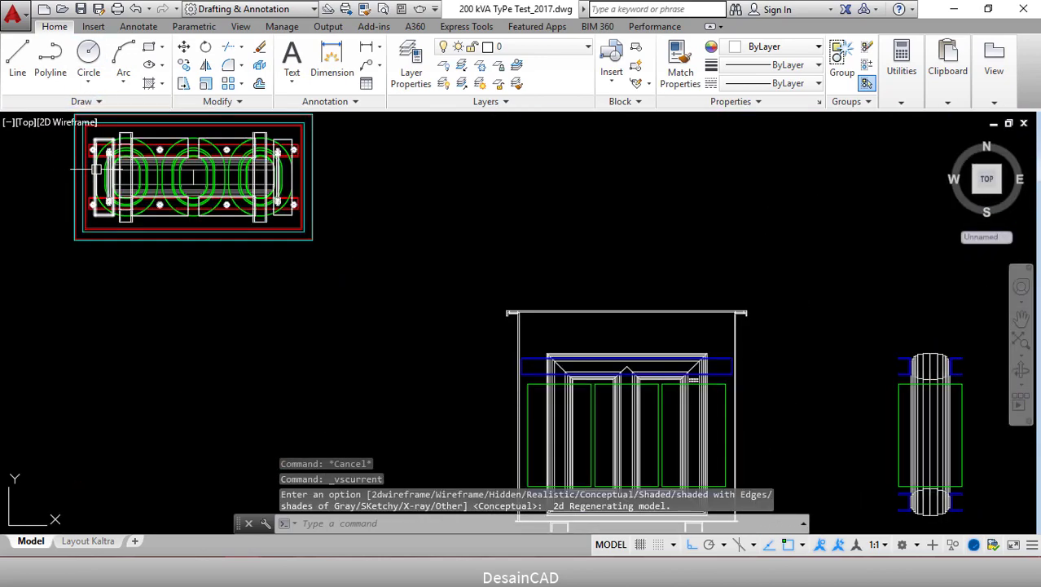
Try to mirror both spacer blocks about the middle coil's vertical centre line onto the channel at the core's other end, keeping the originals.
middle_click_drag(97, 169, 278, 224)
scroll(301, 228, "up", 5)
scroll(315, 231, "down", 1)
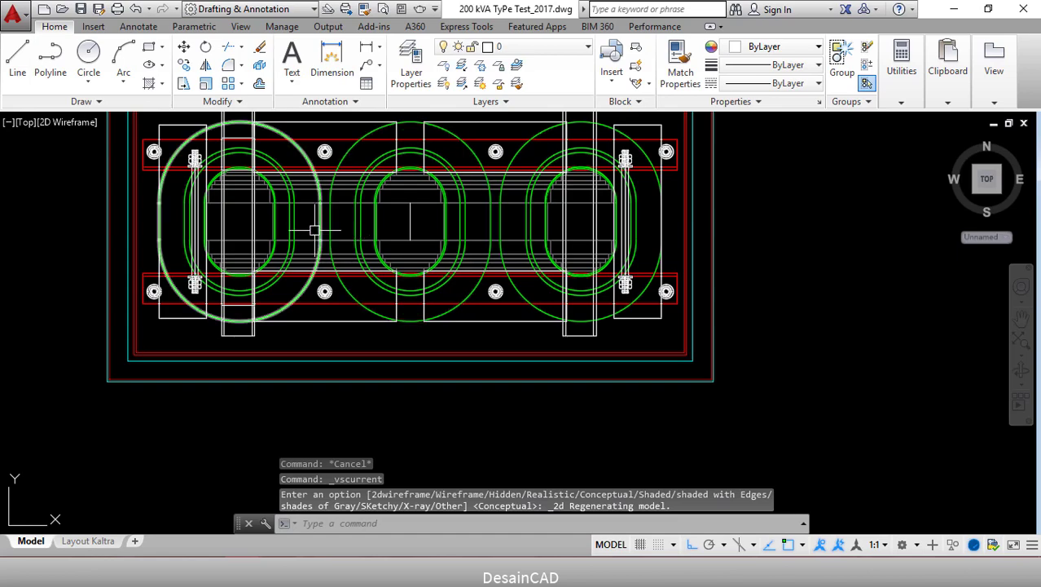
scroll(440, 264, "up", 2)
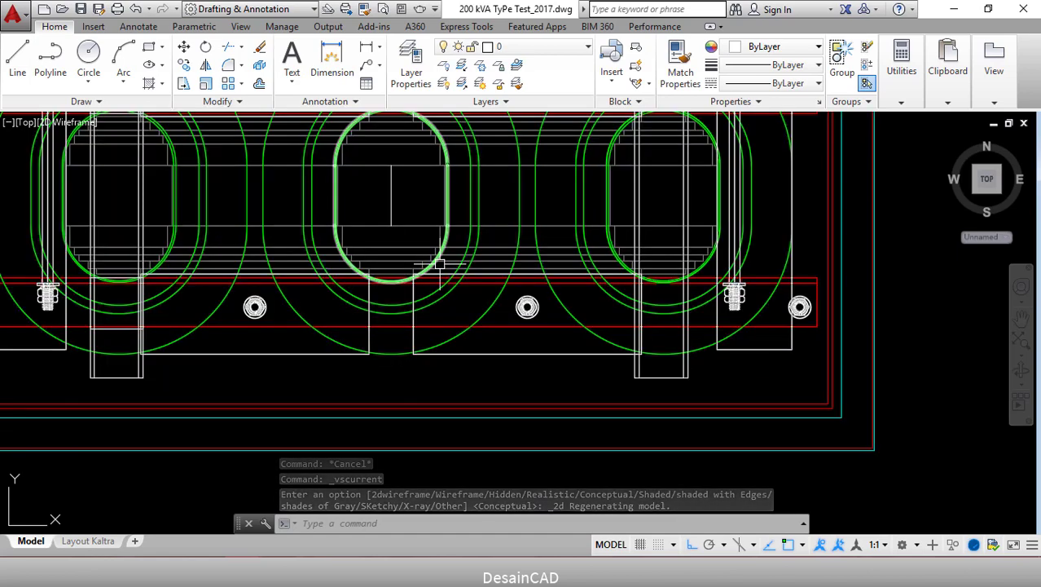
middle_click_drag(462, 262, 598, 310)
scroll(460, 380, "down", 2)
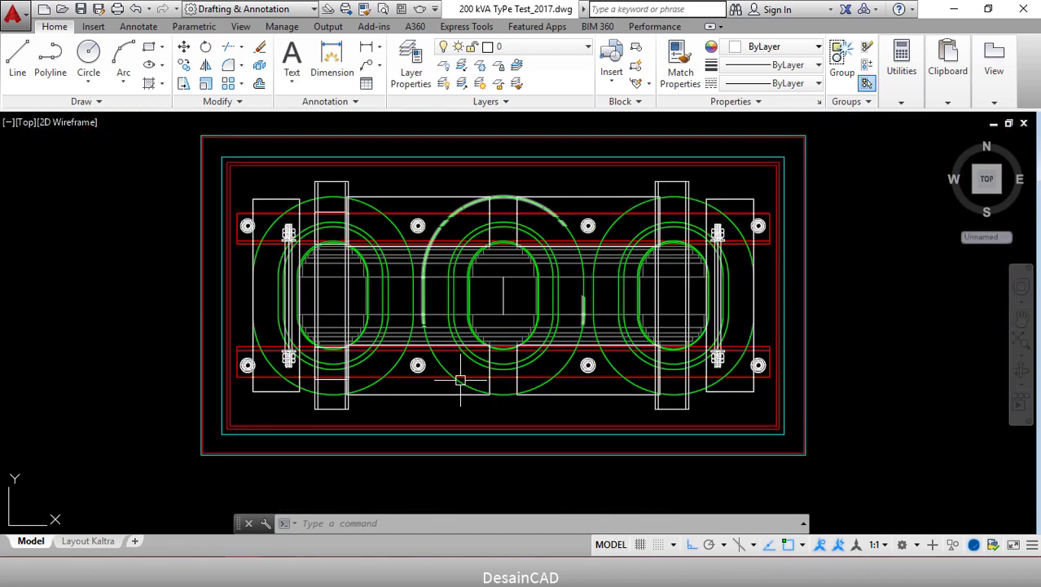
scroll(460, 380, "down", 2)
scroll(389, 280, "up", 8)
type("m")
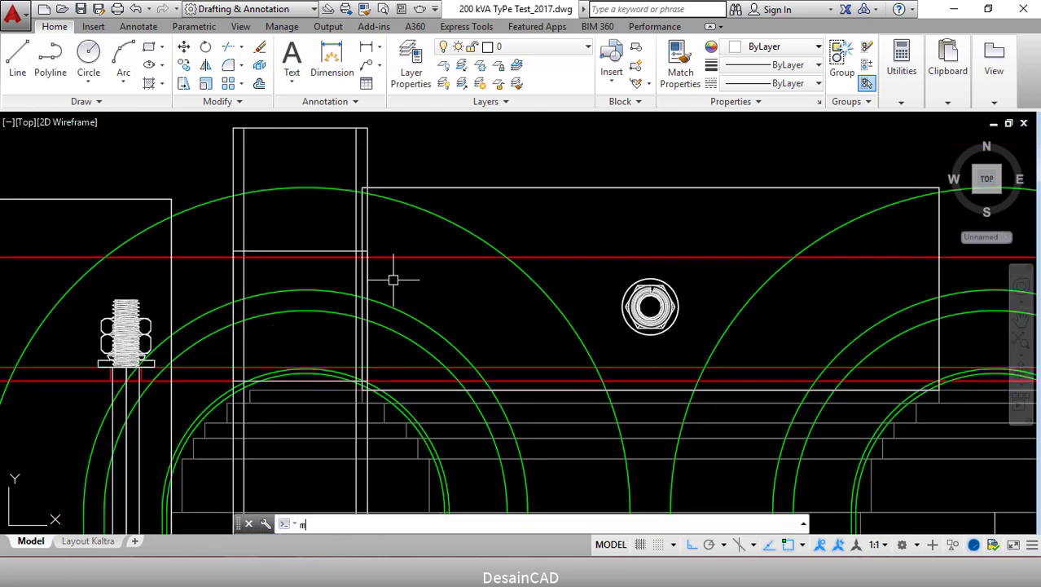
left_click(340, 249)
scroll(383, 194, "down", 6)
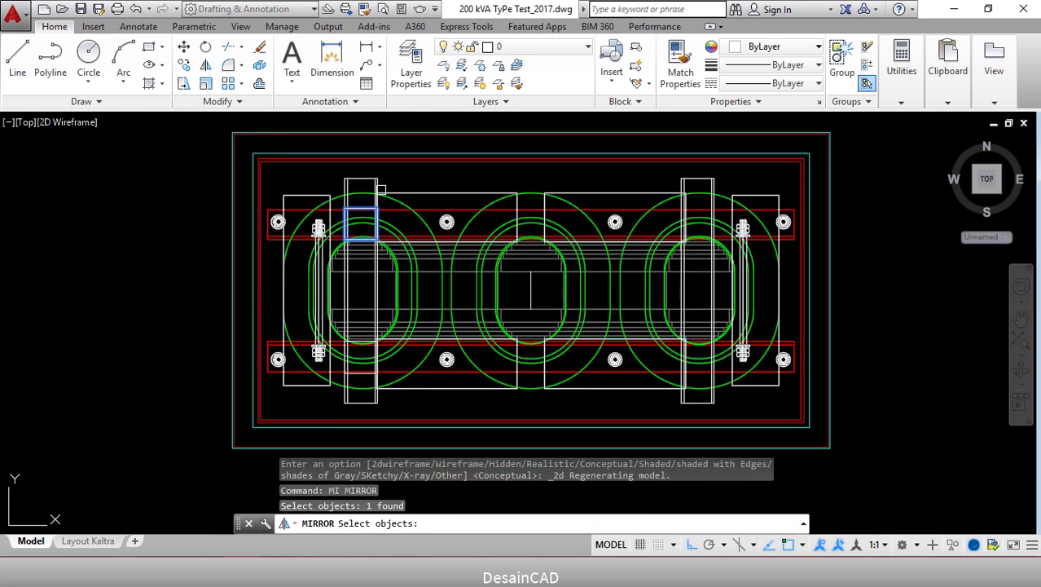
scroll(372, 401, "up", 6)
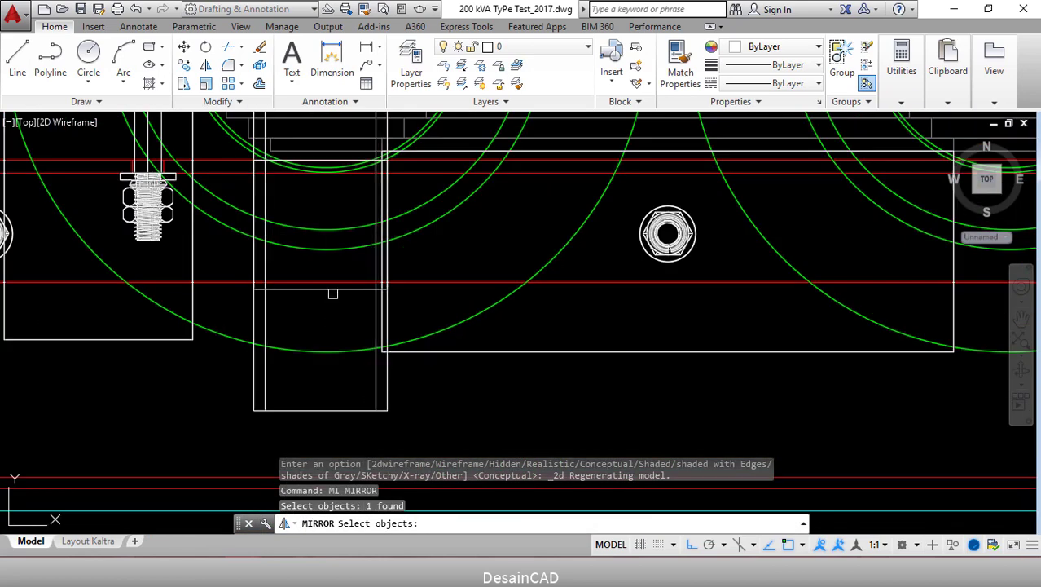
left_click(332, 288)
scroll(338, 196, "down", 6)
key("Return")
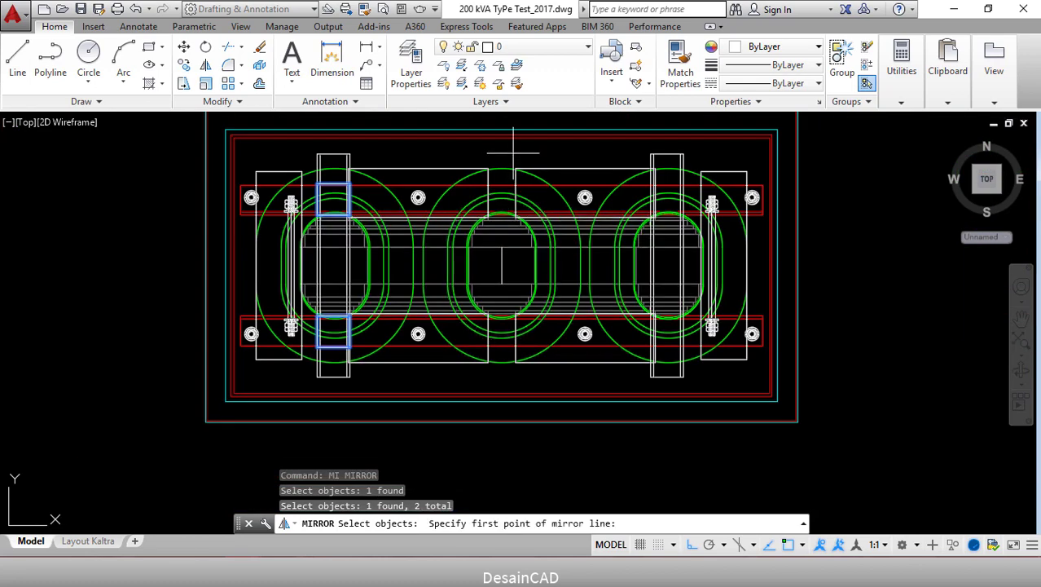
left_click(501, 171)
middle_click_drag(493, 91, 476, 174)
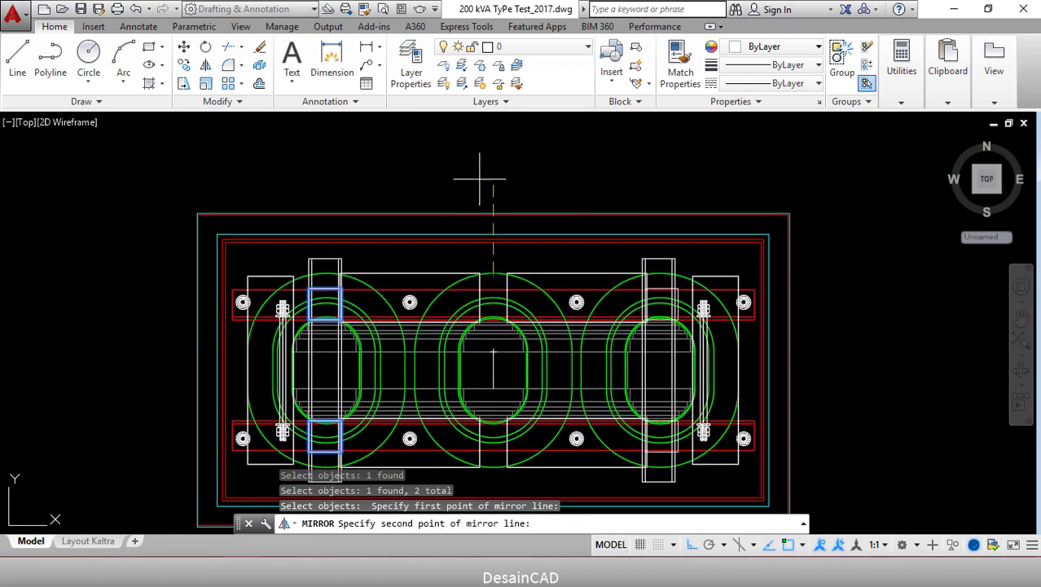
left_click(485, 171)
key("Return")
scroll(540, 131, "down", 4)
scroll(578, 179, "up", 8)
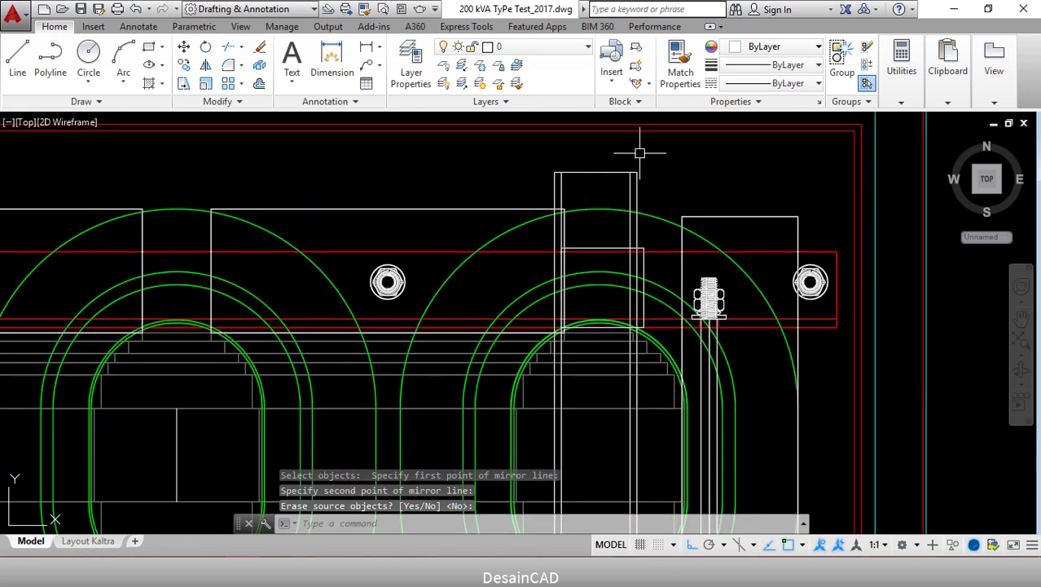
scroll(640, 153, "down", 4)
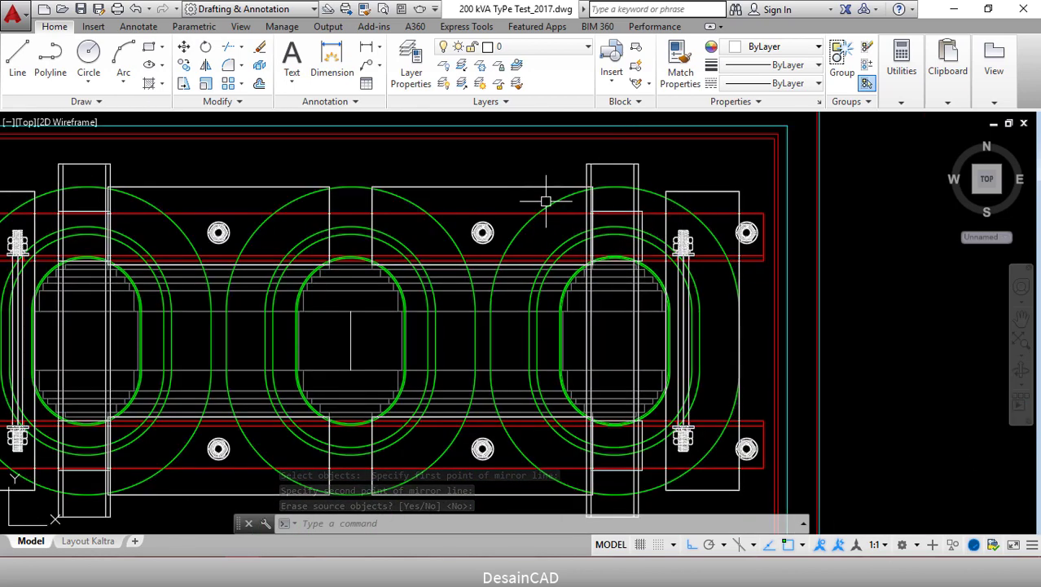
Undo the spacer block mirror and the view changes, back to the Left view in Conceptual style.
key("ctrl+z")
key("ctrl+z")
key("ctrl+z")
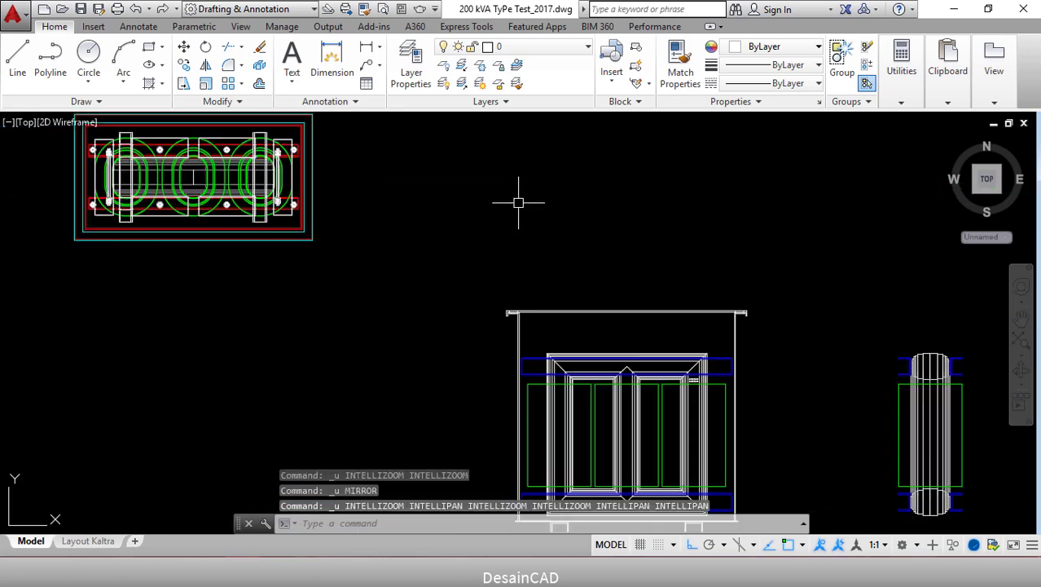
key("ctrl+z")
key("ctrl+z")
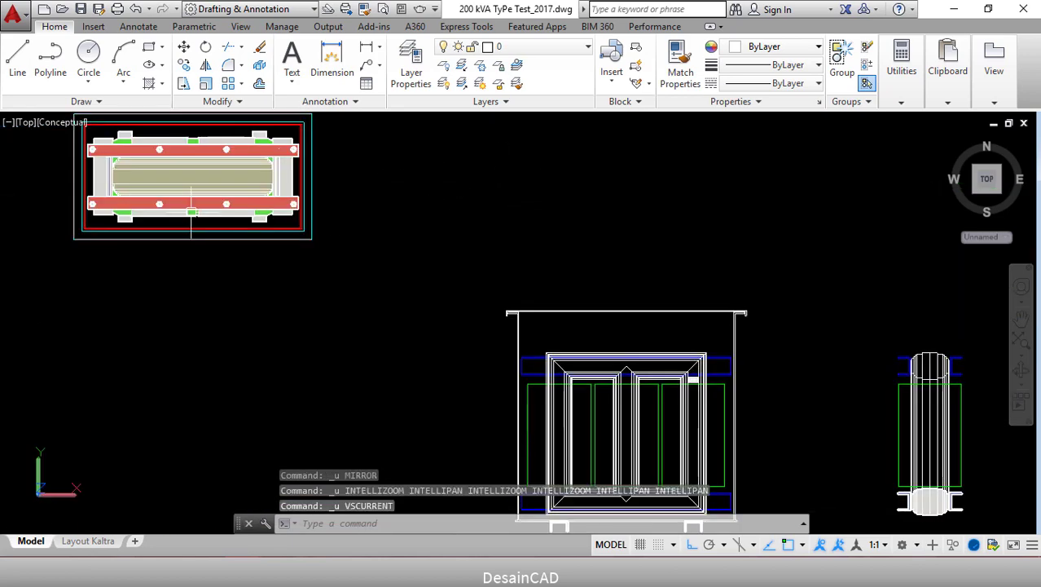
middle_click_drag(154, 167, 359, 241)
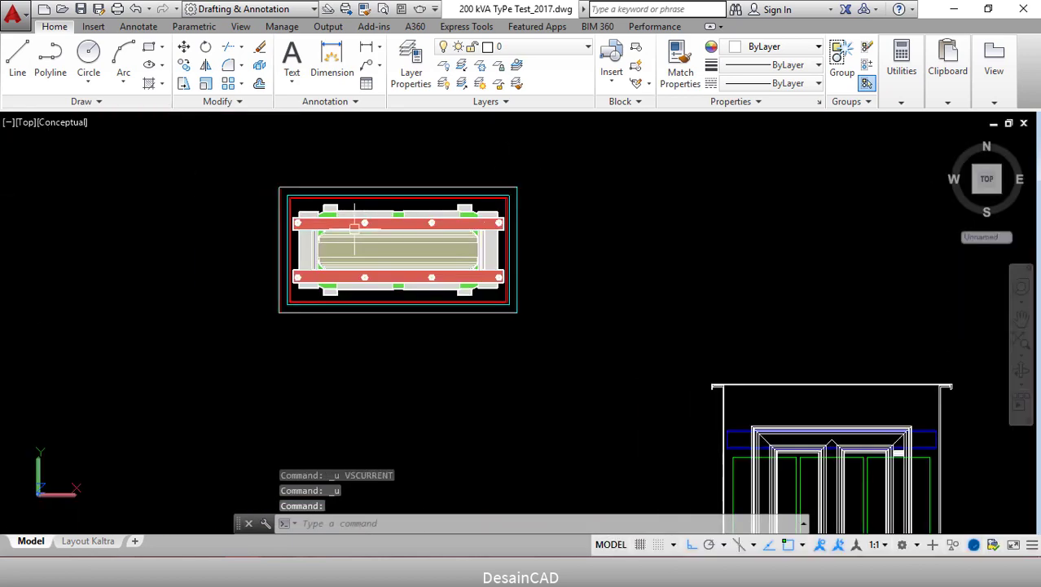
scroll(343, 209, "up", 6)
key("ctrl+z")
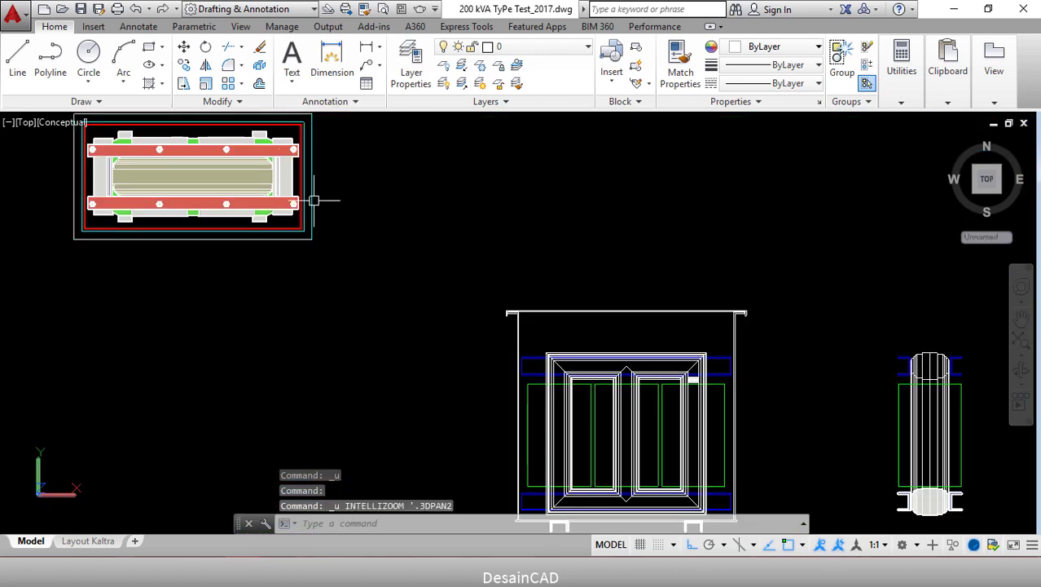
key("ctrl+z")
scroll(579, 243, "up", 5)
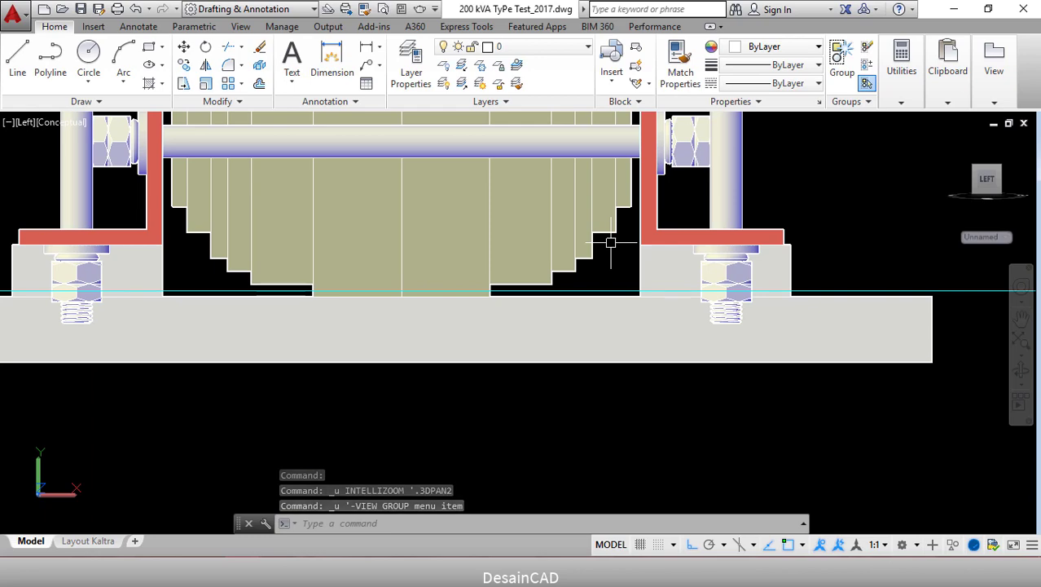
scroll(610, 242, "down", 4)
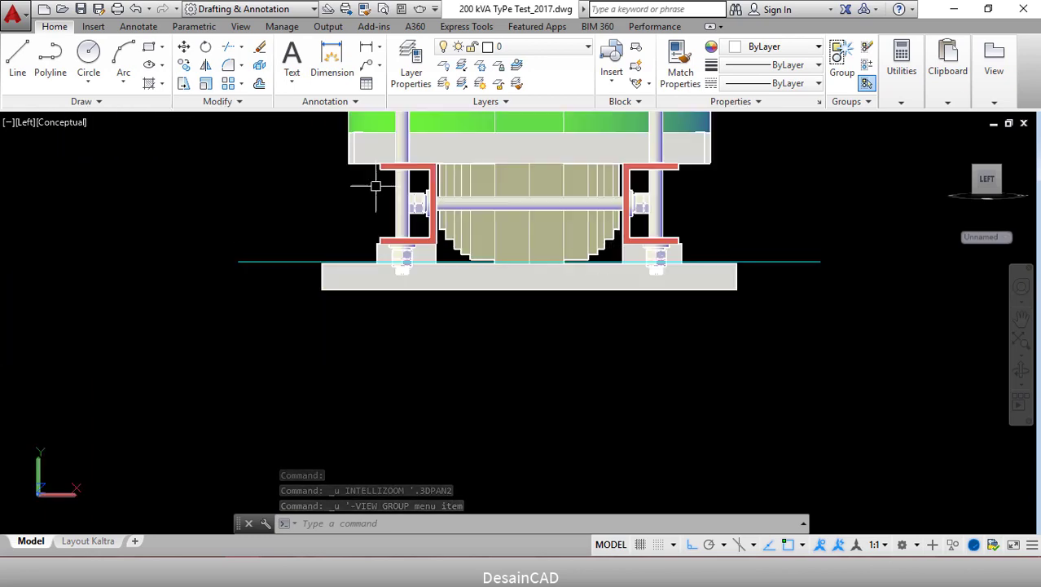
Switch to the Top view and set the visual style to 2D Wireframe.
left_click(24, 123)
left_click(57, 162)
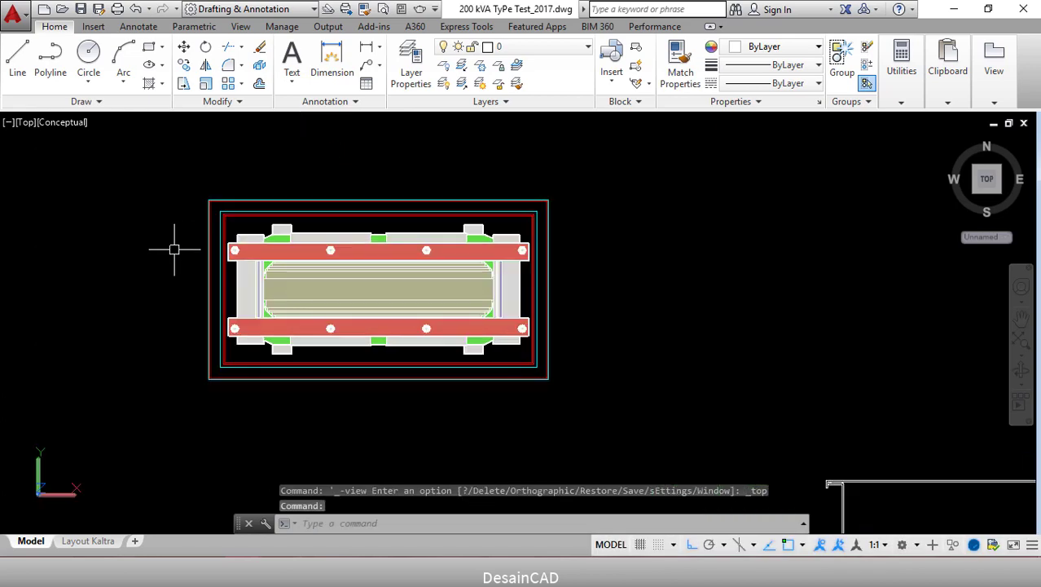
left_click(71, 123)
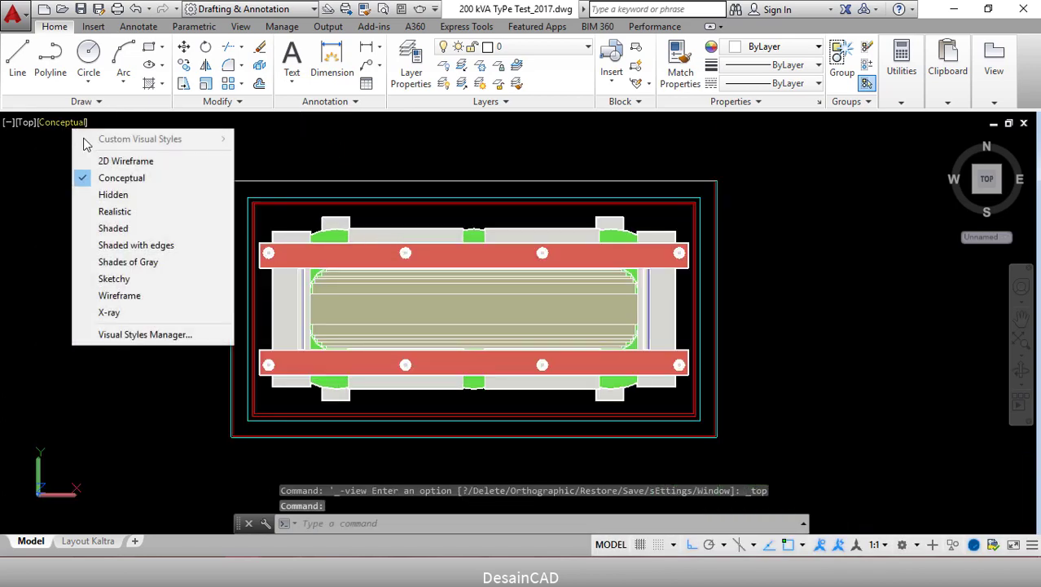
left_click(105, 162)
Mirror both spacer blocks about the middle coil's vertical centre line to the channel at the core's other end, keeping the originals.
scroll(407, 256, "up", 4)
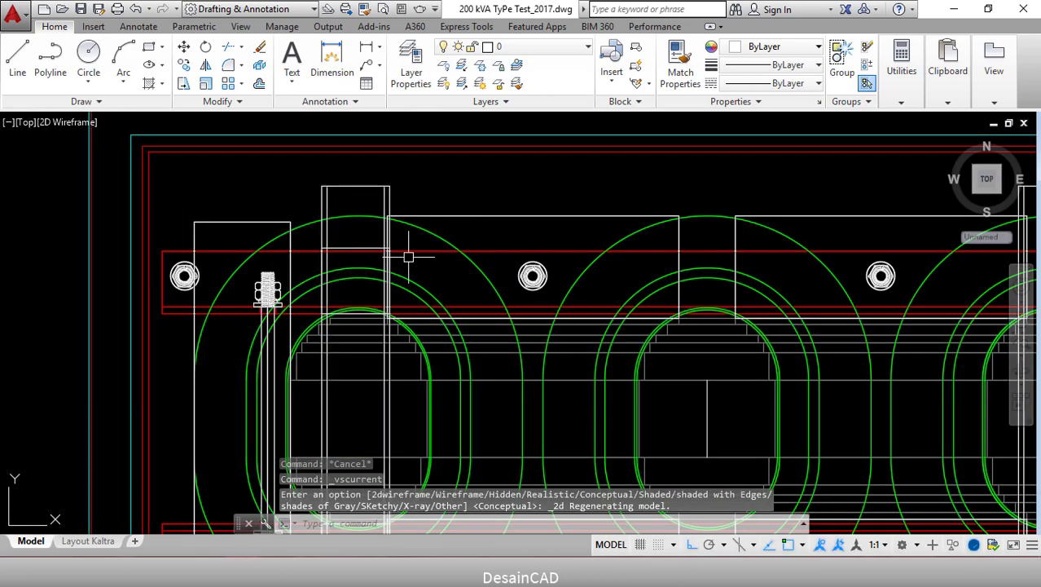
scroll(418, 226, "down", 2)
type("i")
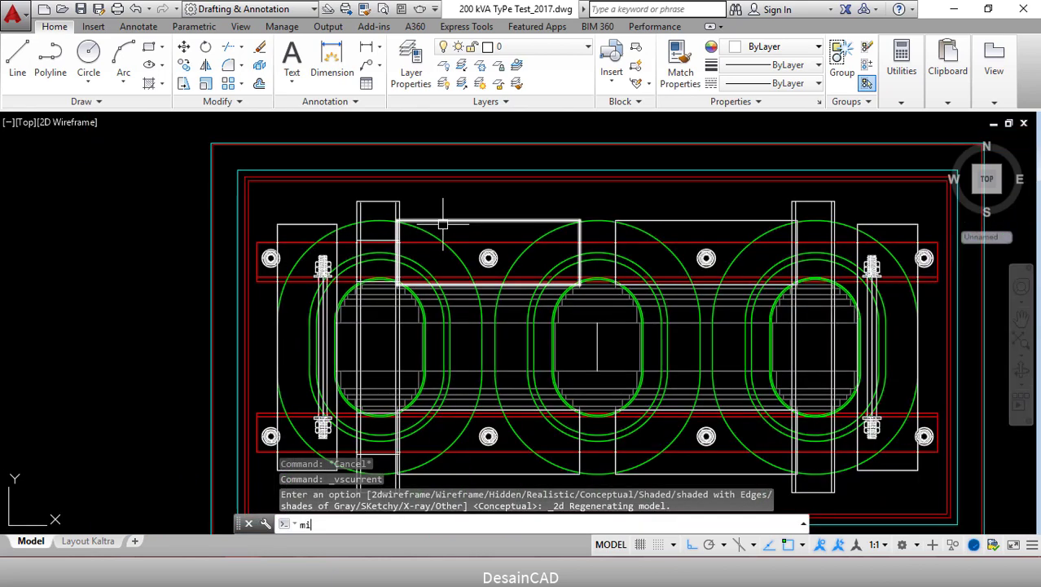
key("Return")
scroll(360, 207, "up", 4)
left_click(355, 209)
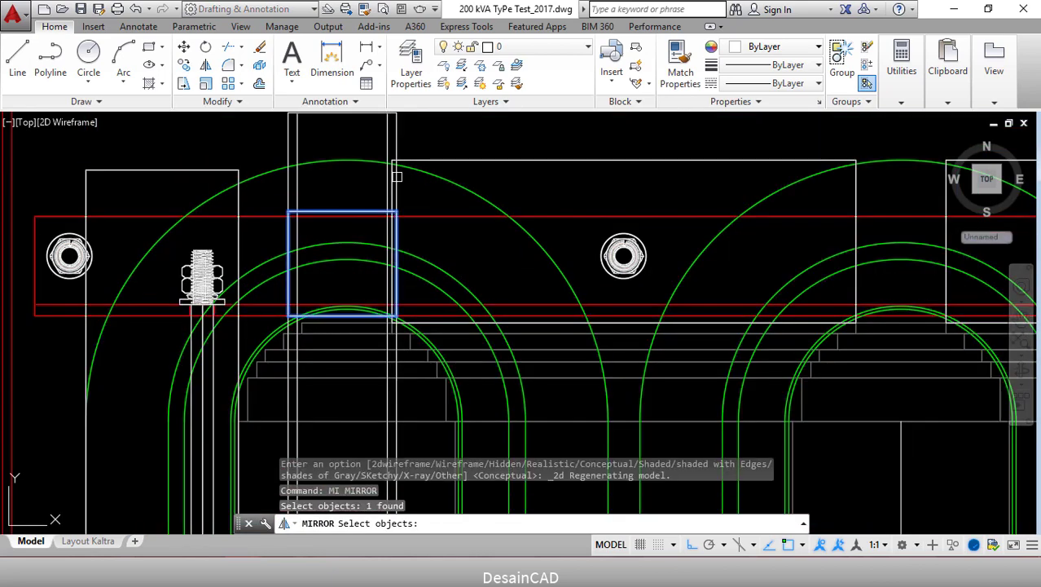
scroll(383, 419, "down", 4)
scroll(380, 424, "up", 4)
left_click(405, 361)
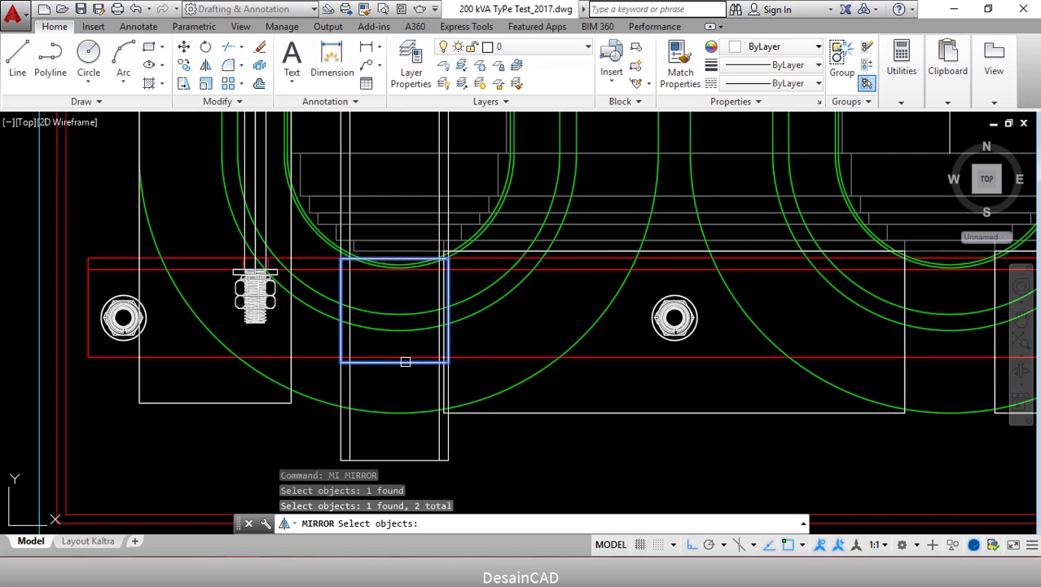
scroll(405, 361, "down", 3)
key("Return")
middle_click_drag(522, 336, 452, 397)
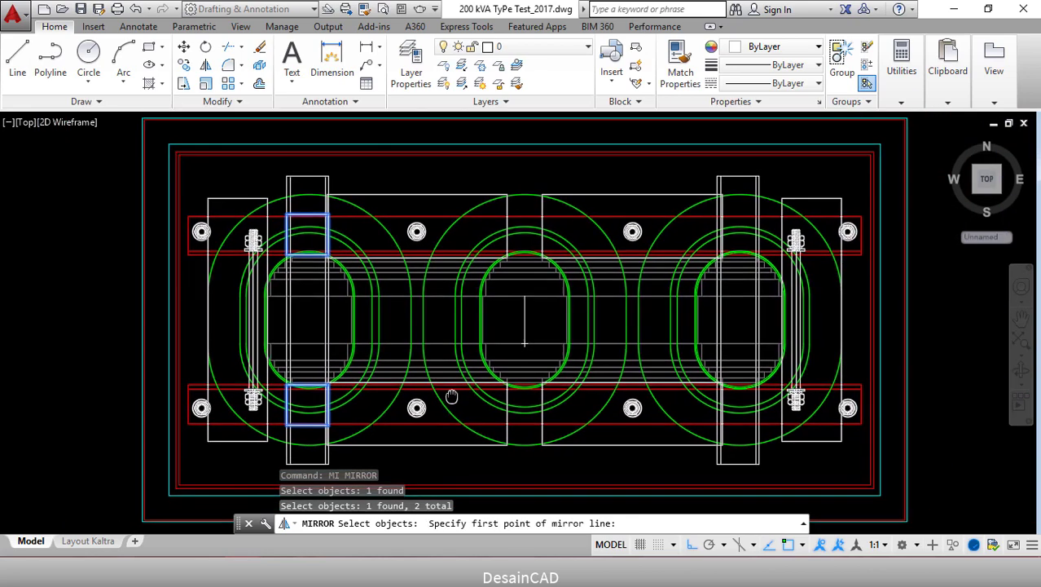
left_click(524, 196)
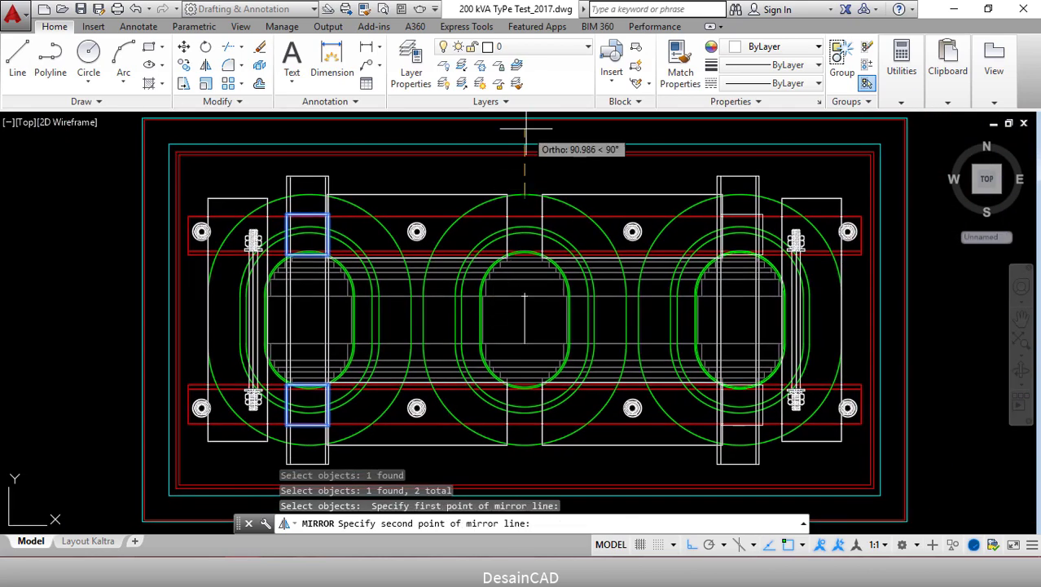
middle_click_drag(524, 134, 512, 221)
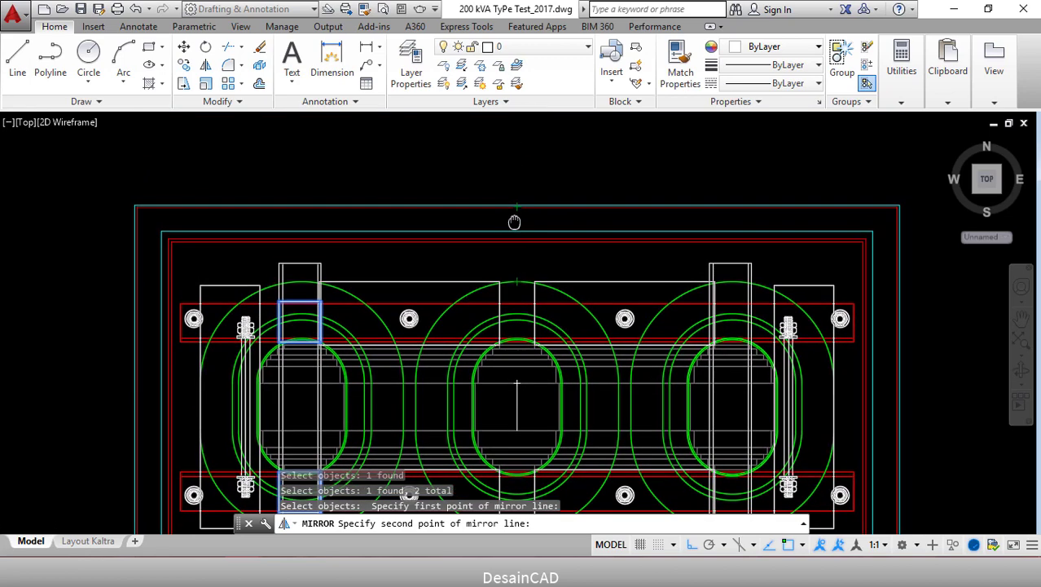
left_click(519, 146)
key("Return")
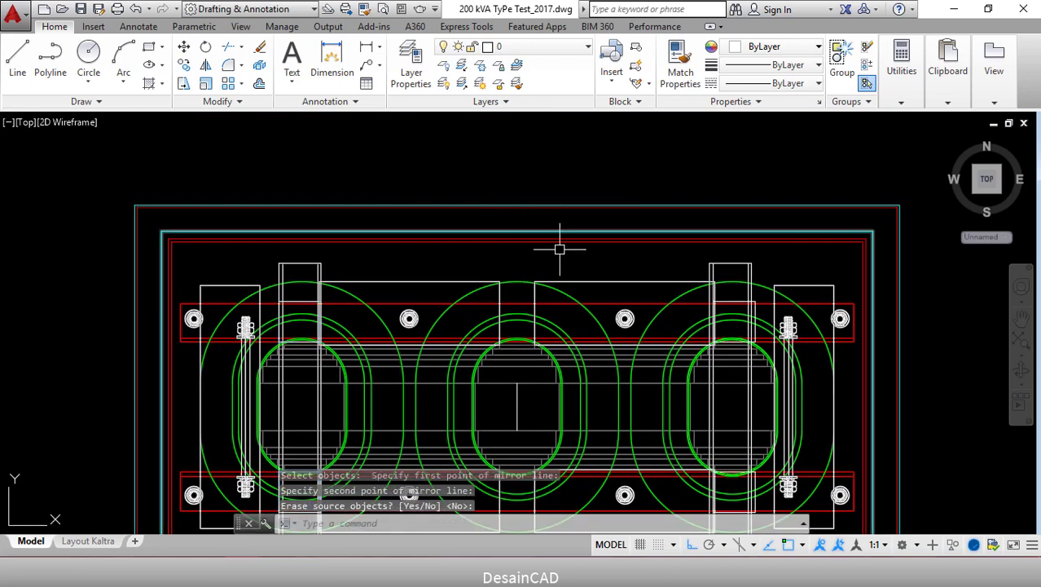
middle_click_drag(558, 244, 522, 189)
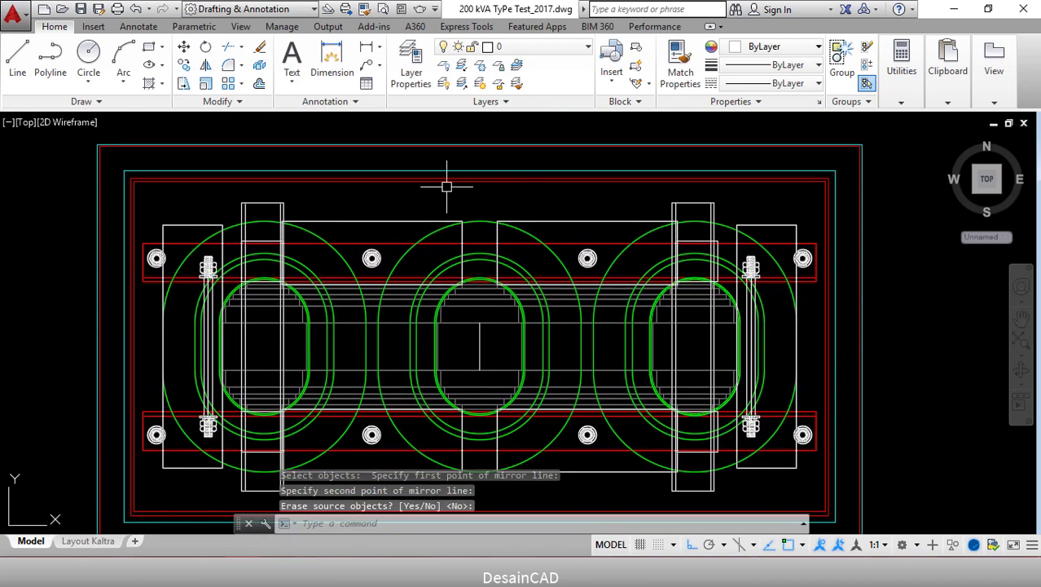
Measure the offset between the mirrored spacer block's outer corner and the adjacent edge of the support channel.
scroll(725, 246, "up", 8)
scroll(723, 248, "down", 2)
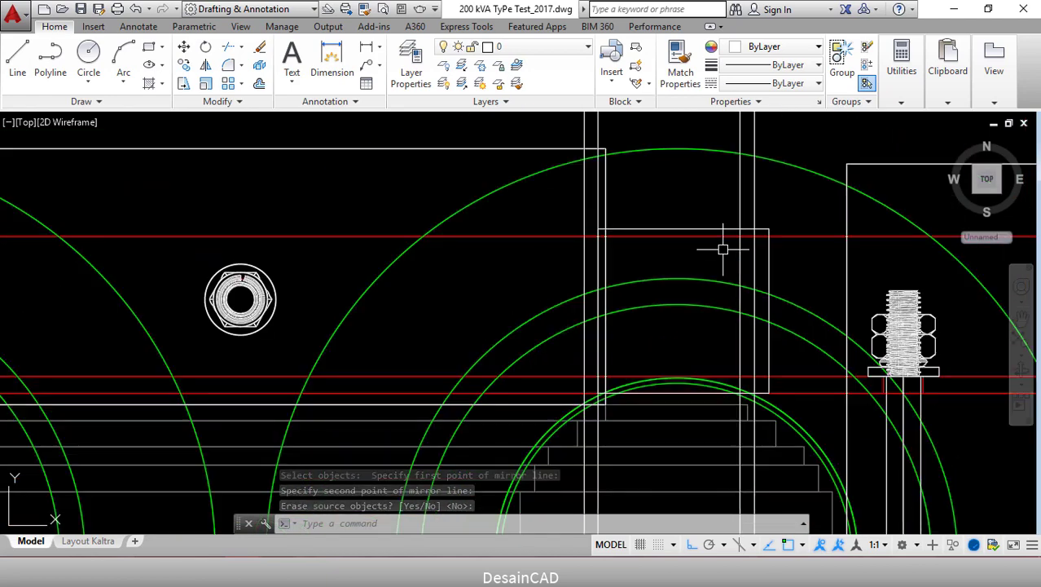
scroll(723, 248, "down", 4)
scroll(713, 236, "up", 3)
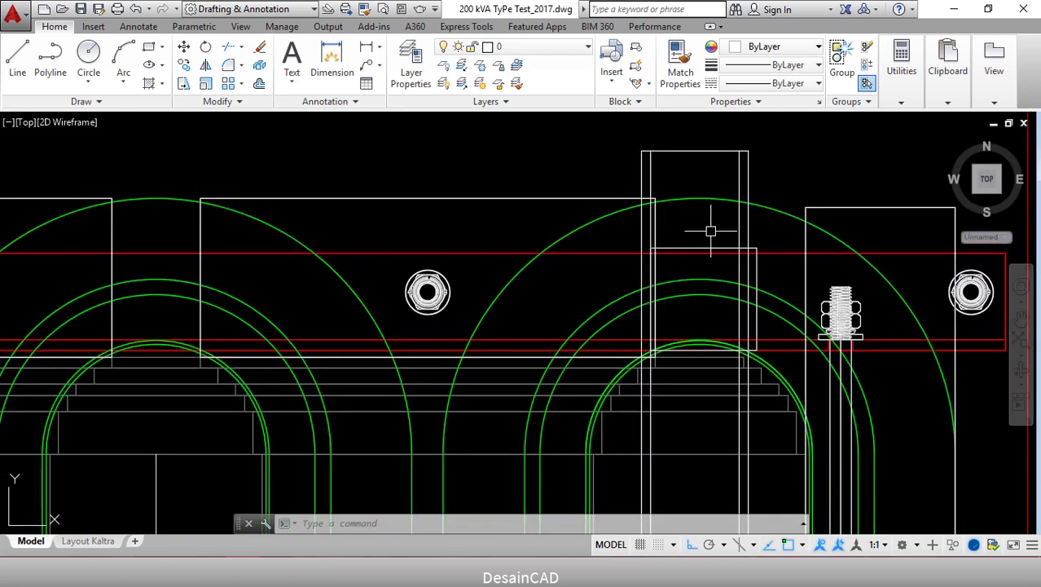
scroll(709, 221, "down", 2)
mouse_move(601, 227)
middle_mouse_down()
mouse_move(718, 230)
mouse_move(519, 254)
middle_mouse_up()
scroll(698, 237, "up", 4)
type("di")
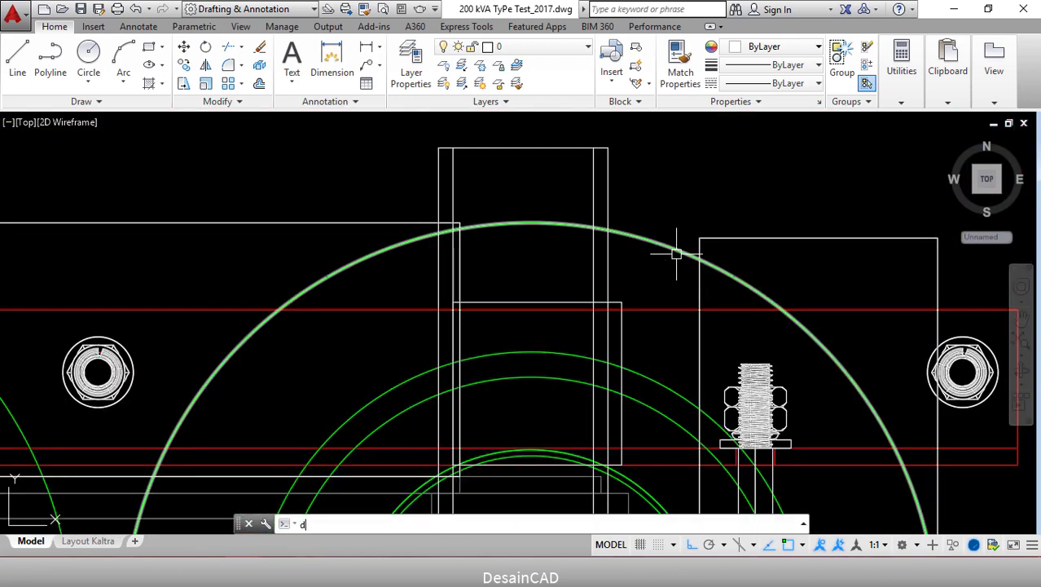
key("Return")
left_click(621, 303)
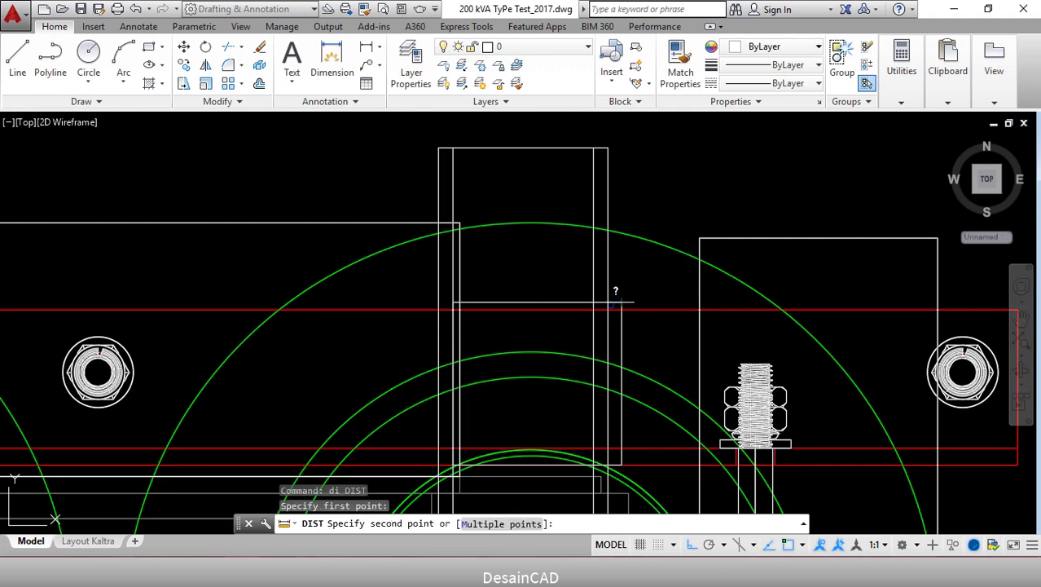
left_click(605, 300)
middle_click_drag(569, 234, 576, 271)
Move the support channel 5 units in the positive X direction to align with the mirrored spacer block's edges.
type("m")
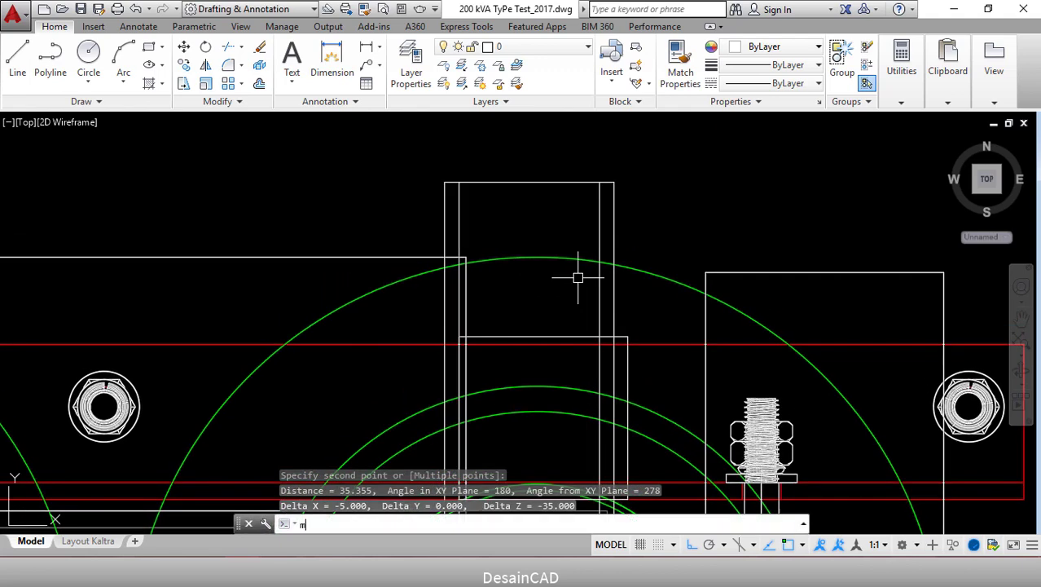
key("Return")
left_click(648, 197)
left_click(569, 163)
key("Return")
left_click(522, 157)
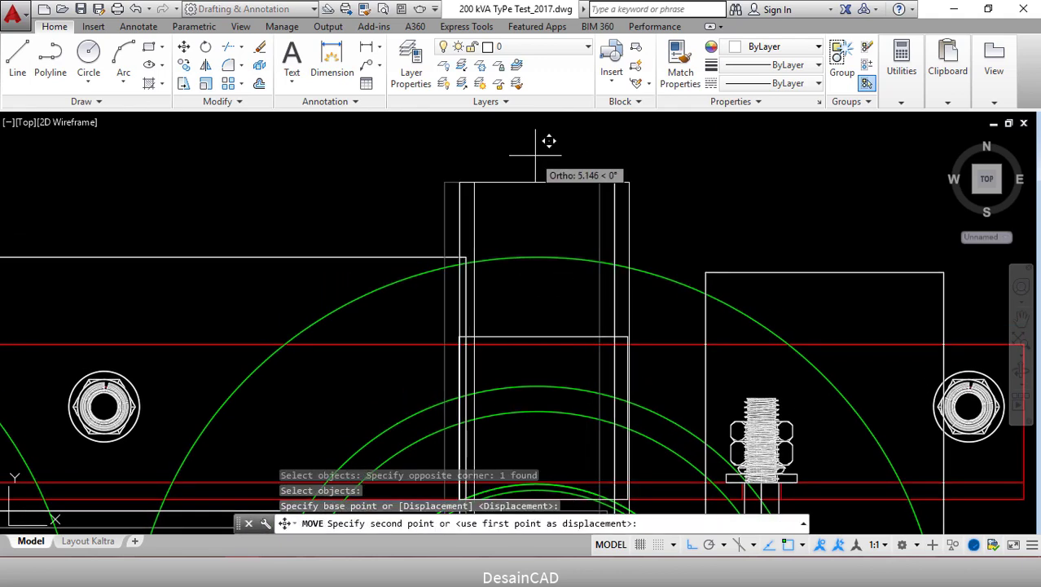
type("5")
key("Return")
Orbit to an isometric-like 3D view of the whole transformer and set the visual style to Conceptual.
scroll(543, 156, "down", 4)
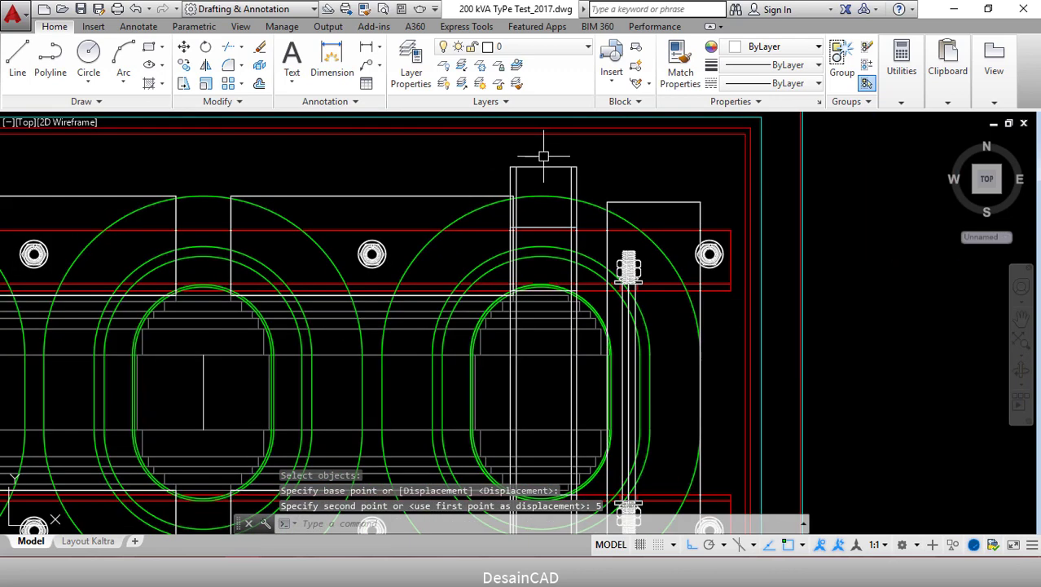
middle_click_drag(303, 286, 397, 343)
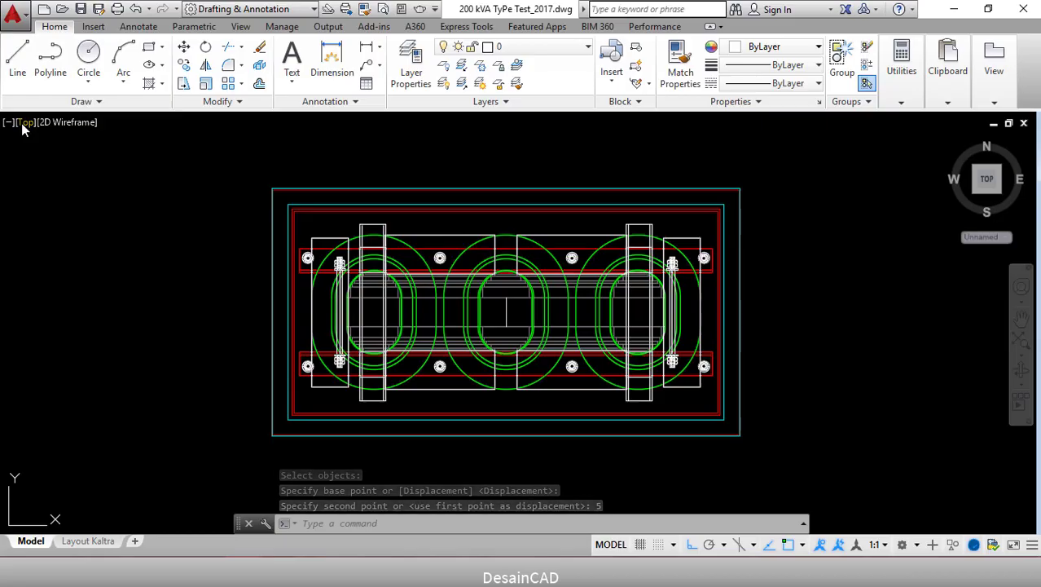
mouse_move(210, 314)
middle_mouse_down("shift")
mouse_move(256, 295)
mouse_move(265, 242)
middle_mouse_up("shift")
scroll(304, 220, "down", 2)
middle_click_drag(268, 280, 308, 258)
left_click(126, 136)
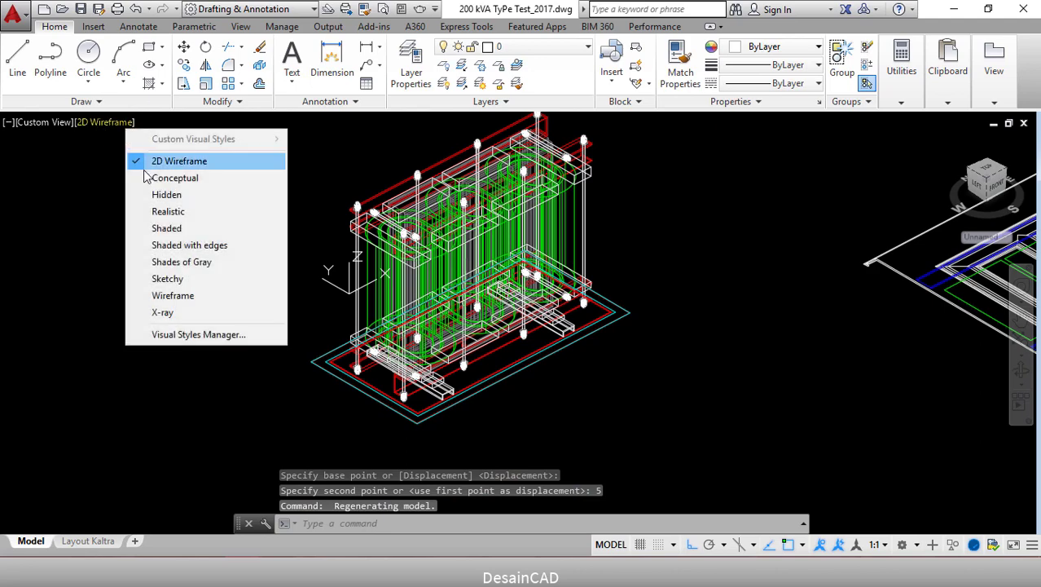
left_click(155, 179)
scroll(373, 343, "up", 3)
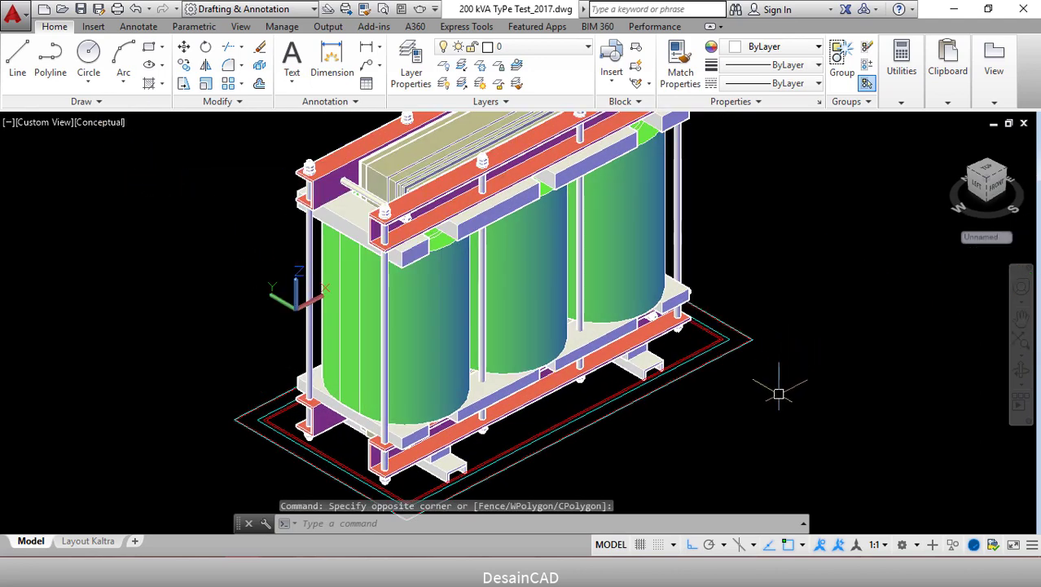
middle_click_drag(772, 394, 694, 372)
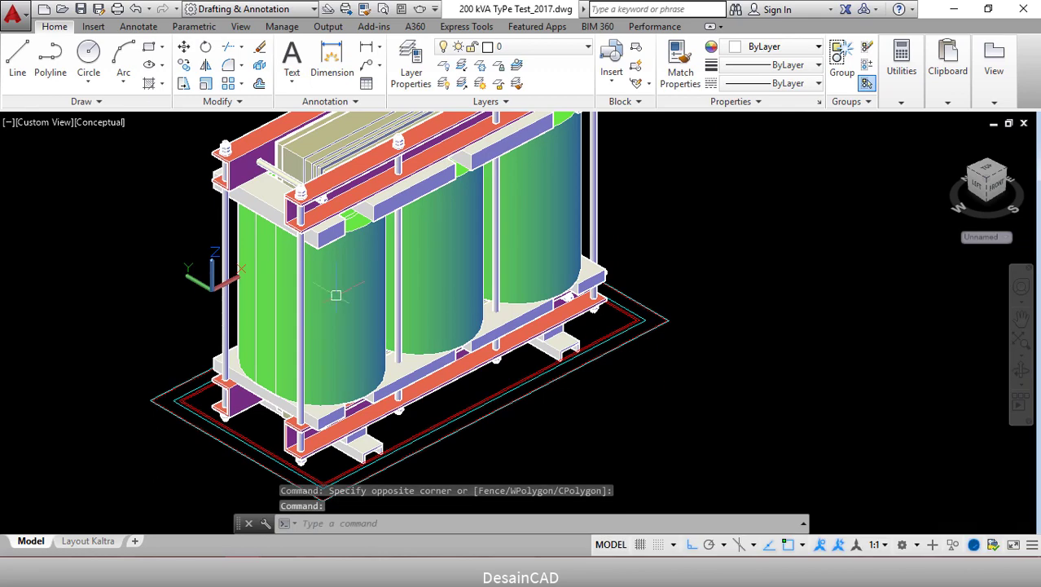
Switch to the Top view and measure the tank wall's height in the elevation, from the base plate to the upper flange's underside.
left_click(26, 122)
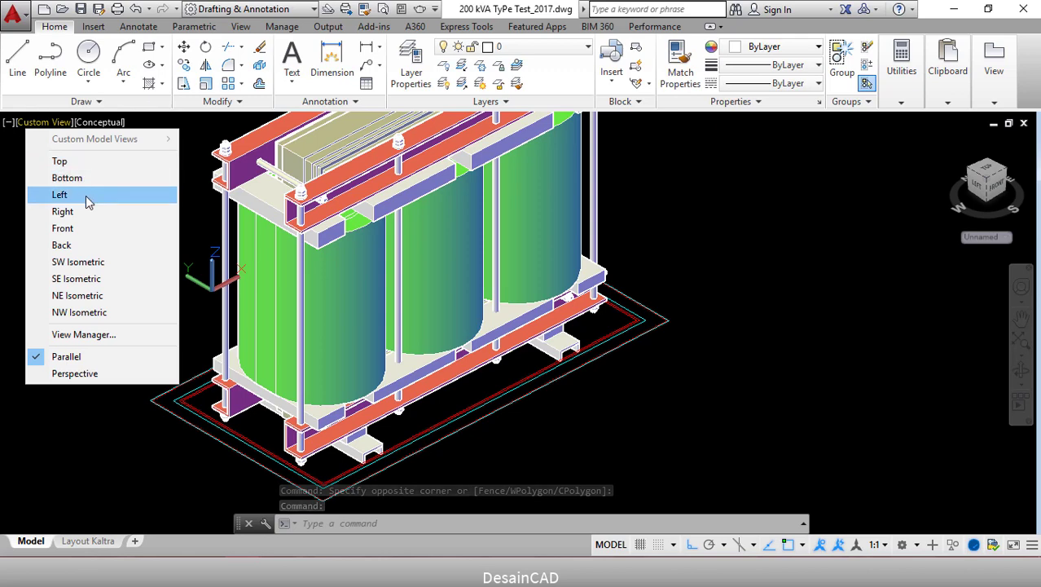
left_click(80, 162)
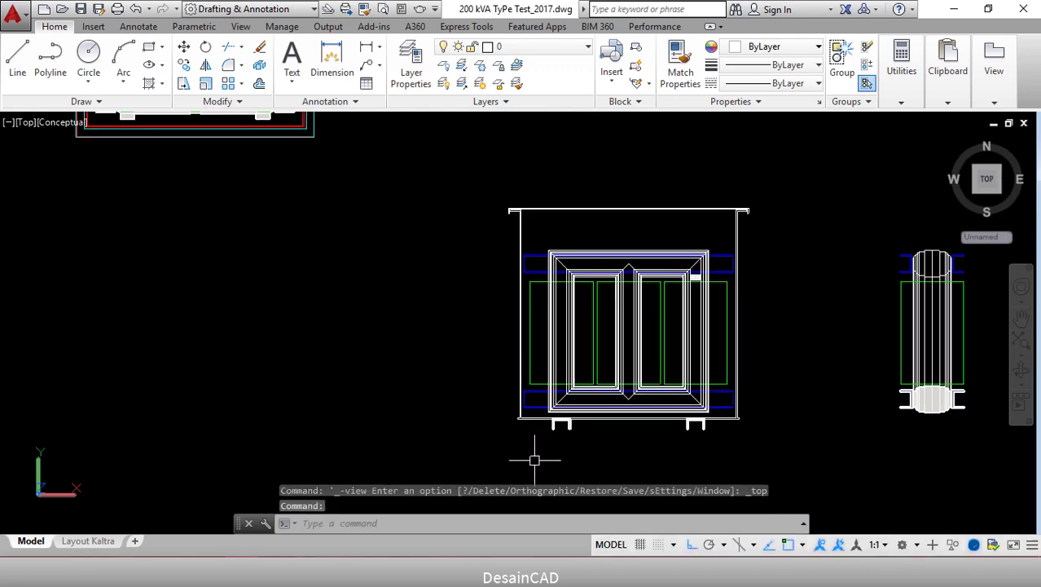
scroll(465, 307, "up", 5)
type("di")
key("Return")
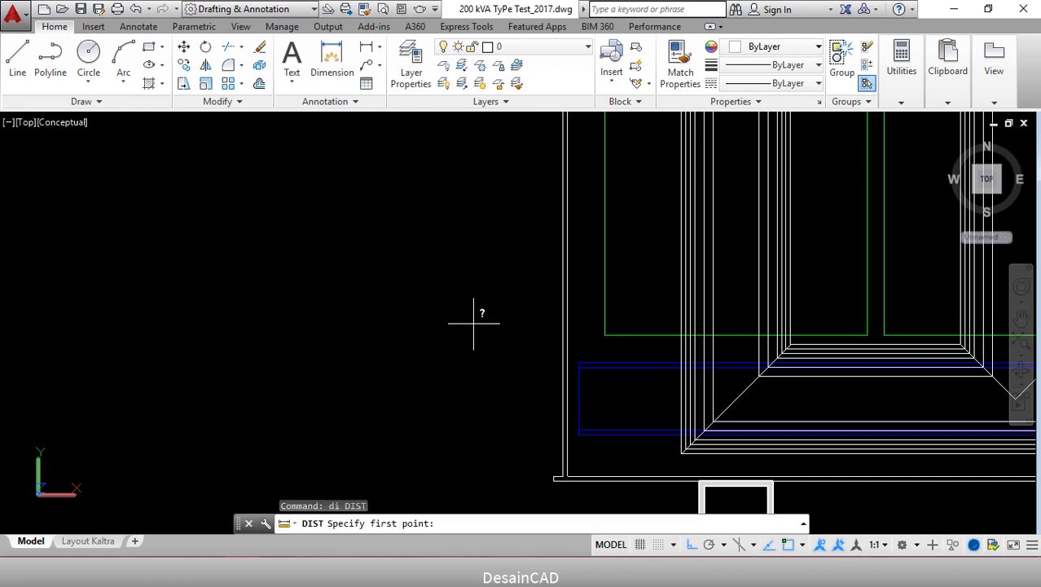
middle_click_drag(560, 430, 524, 316)
scroll(529, 326, "up", 3)
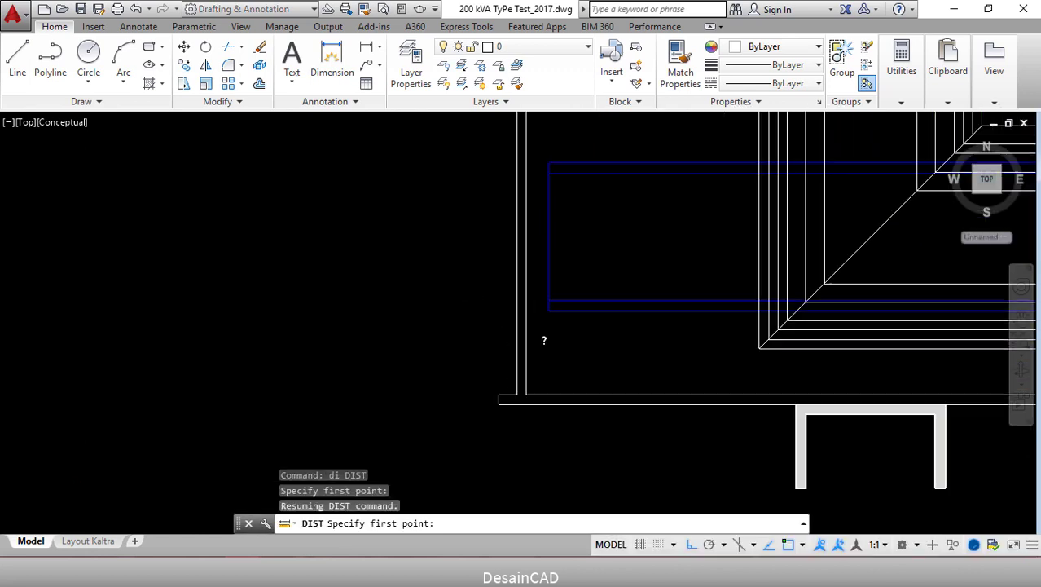
left_click(517, 396)
scroll(553, 443, "down", 2)
scroll(553, 414, "up", 3)
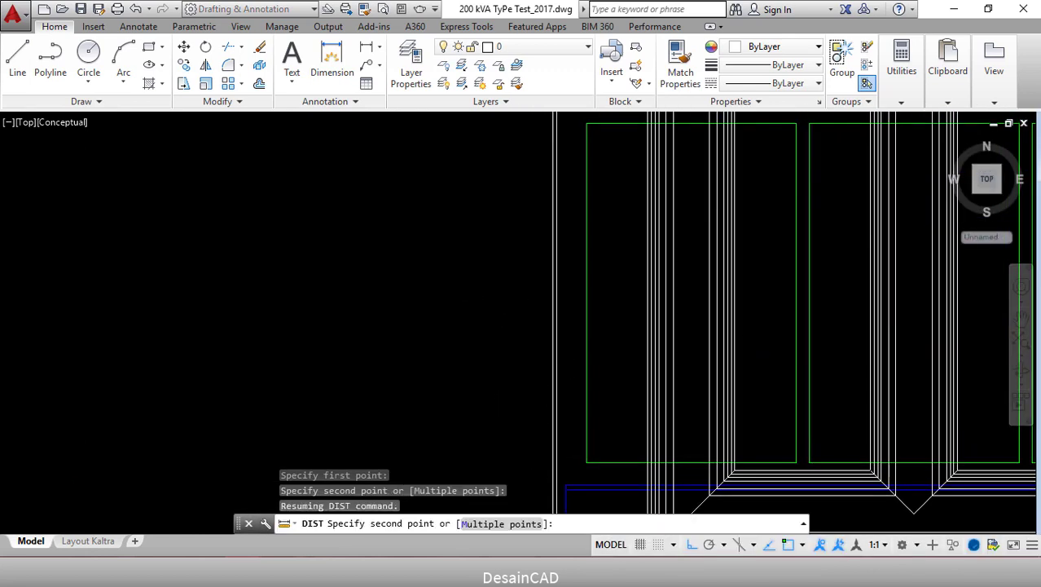
scroll(546, 356, "down", 2)
middle_click_drag(534, 225, 543, 481)
scroll(549, 299, "up", 3)
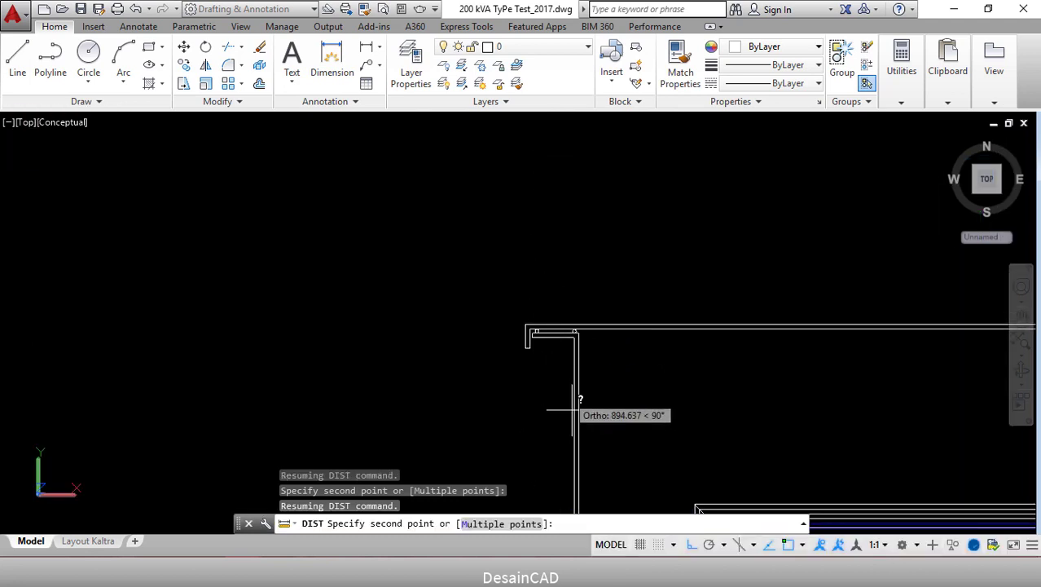
scroll(573, 412, "up", 3)
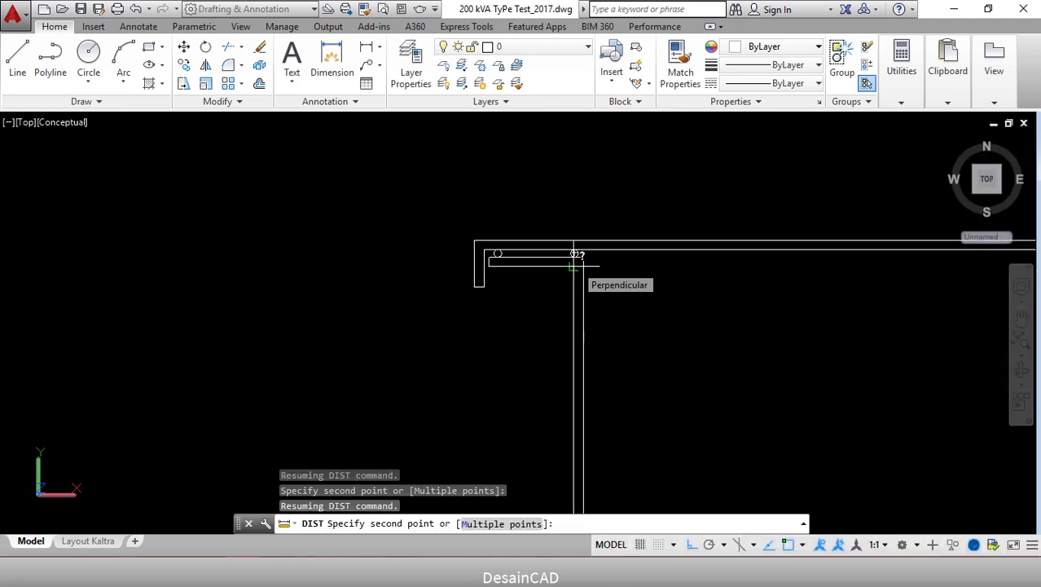
left_click(575, 263)
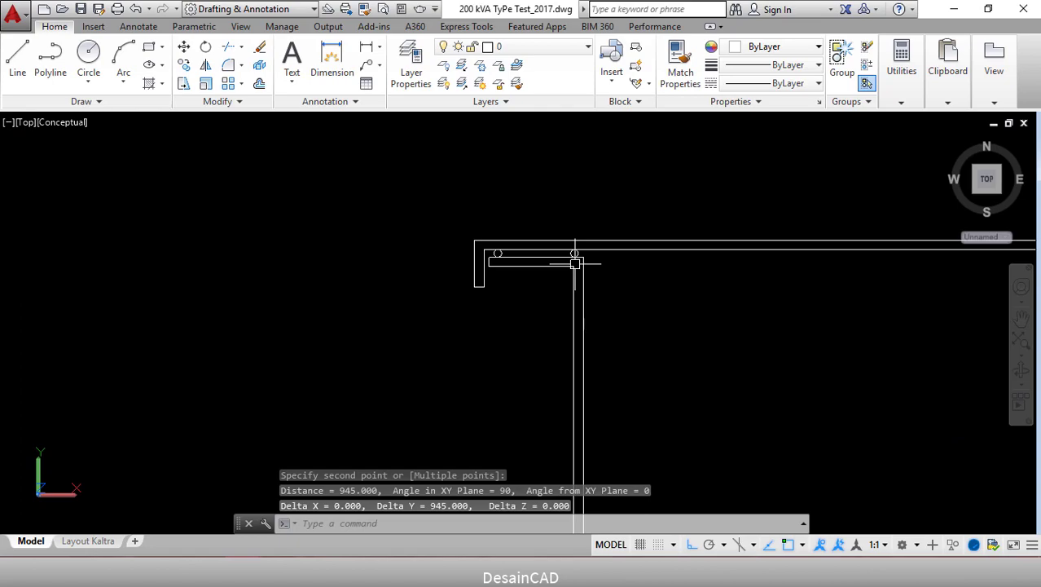
Return to the 3D view of the transformer and frame the tank outlines around the near base corner.
scroll(575, 263, "down", 10)
mouse_move(381, 275)
middle_mouse_down()
mouse_move(466, 388)
mouse_move(505, 393)
mouse_move(563, 322)
middle_mouse_up()
scroll(474, 303, "up", 3)
scroll(561, 446, "up", 5)
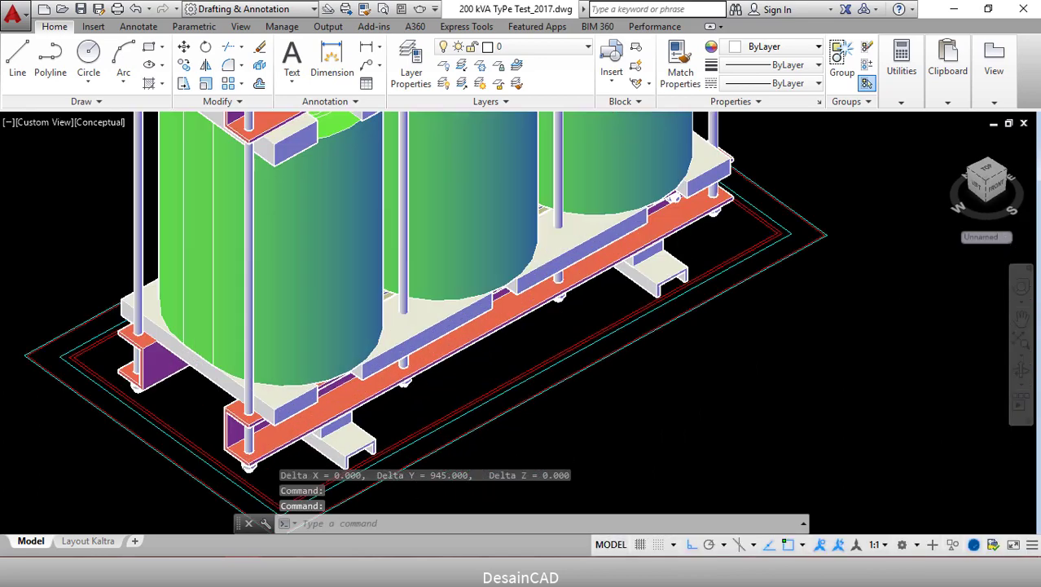
middle_click_drag(546, 430, 559, 375)
scroll(343, 420, "up", 2)
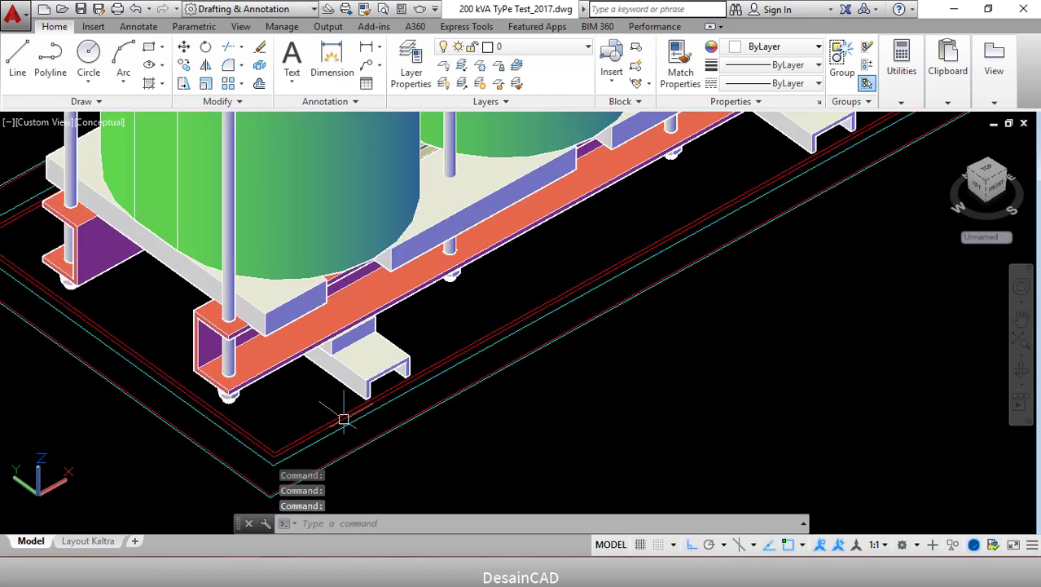
type("ext")
key("Return")
scroll(339, 407, "up", 2)
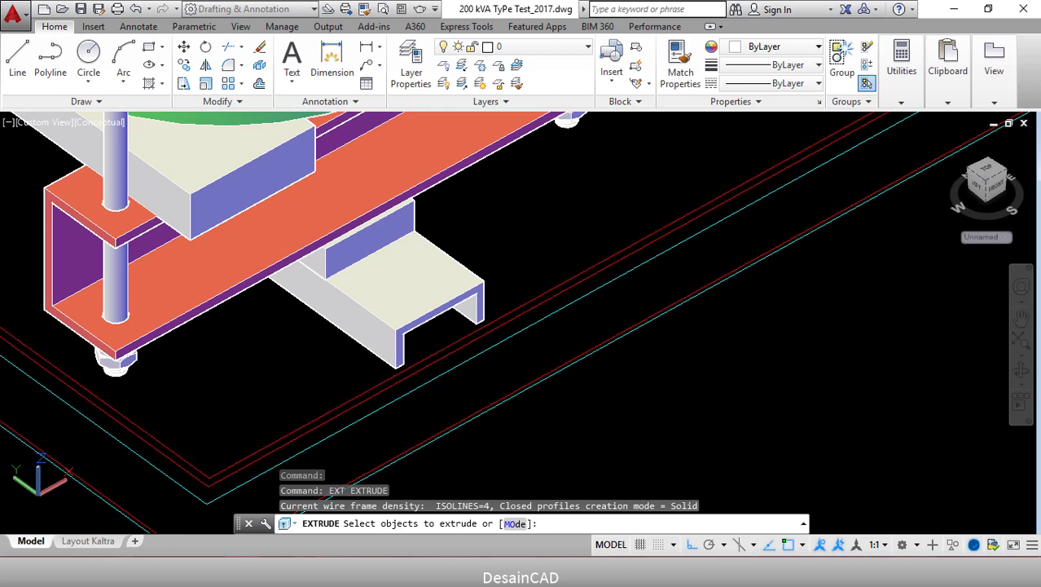
left_click(343, 401)
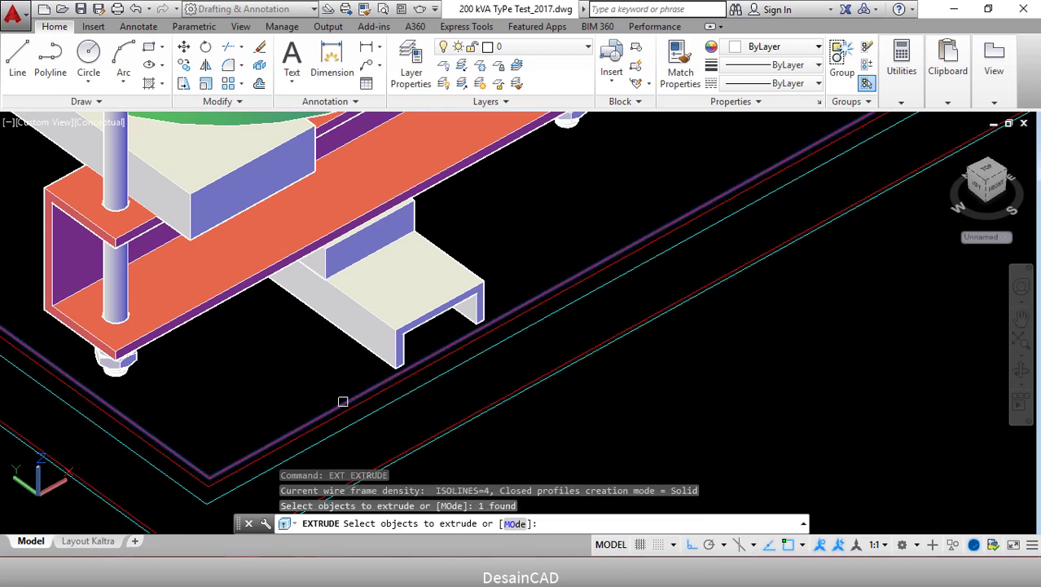
key("Escape")
Extrude the tank wall's outer outline upward by 945.
key("space")
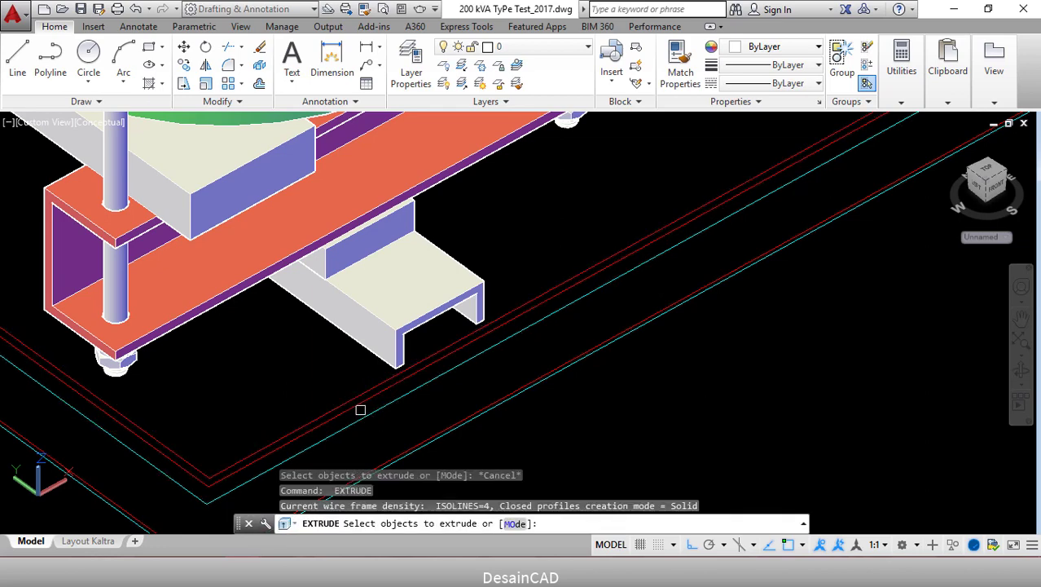
left_click(359, 404)
key("space")
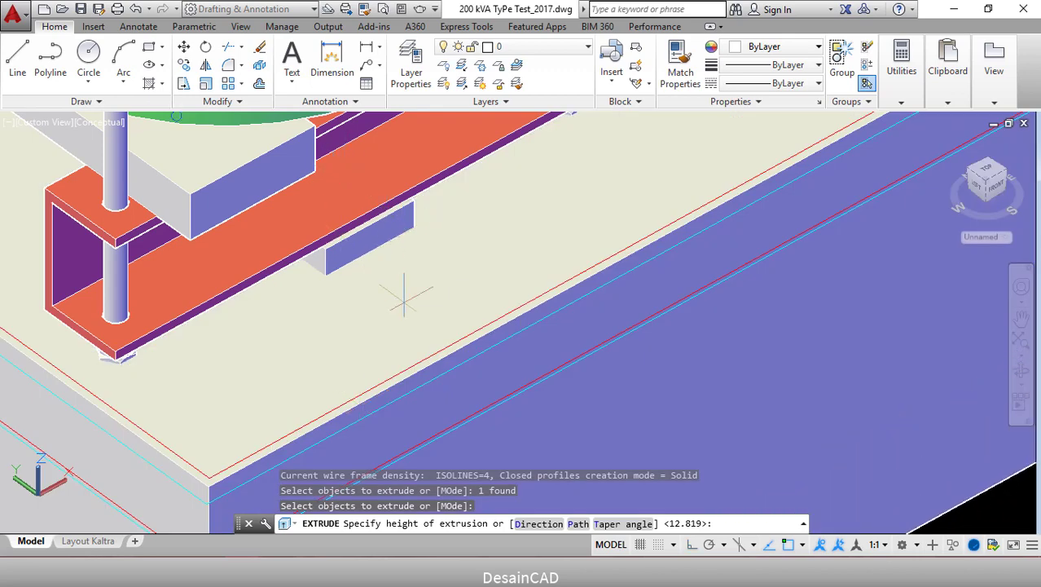
scroll(404, 295, "down", 5)
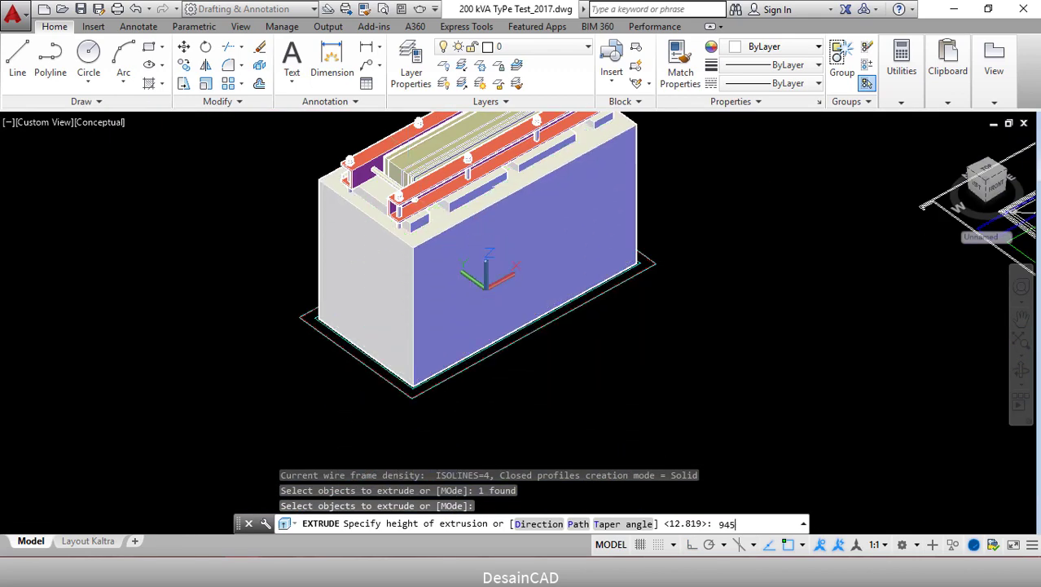
type("945")
key("Return")
Set the visual style to 2D Wireframe to expose the tank wall's inner outline at the base corner.
scroll(431, 401, "up", 3)
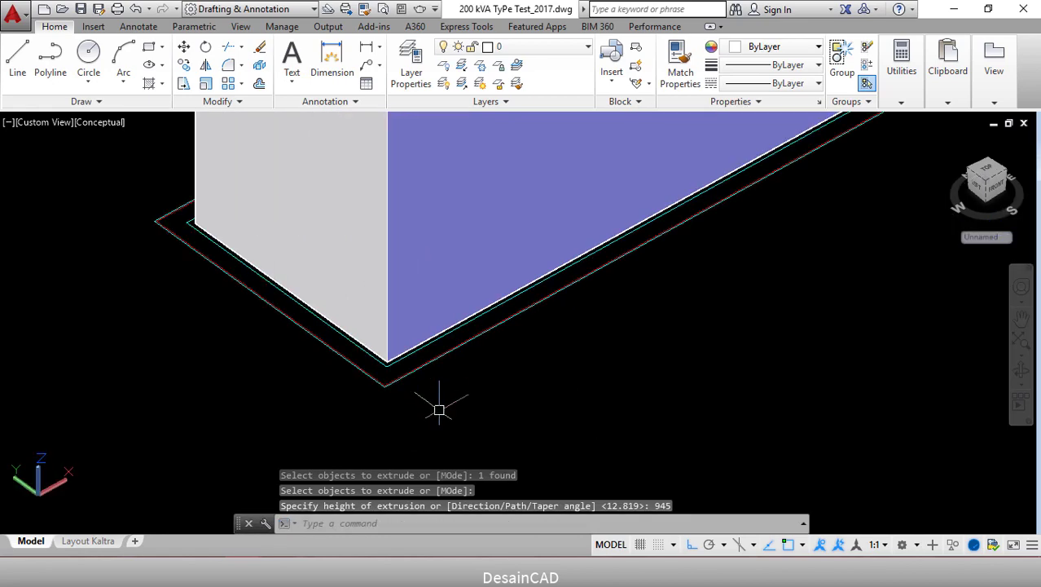
middle_click_drag(437, 407, 457, 459)
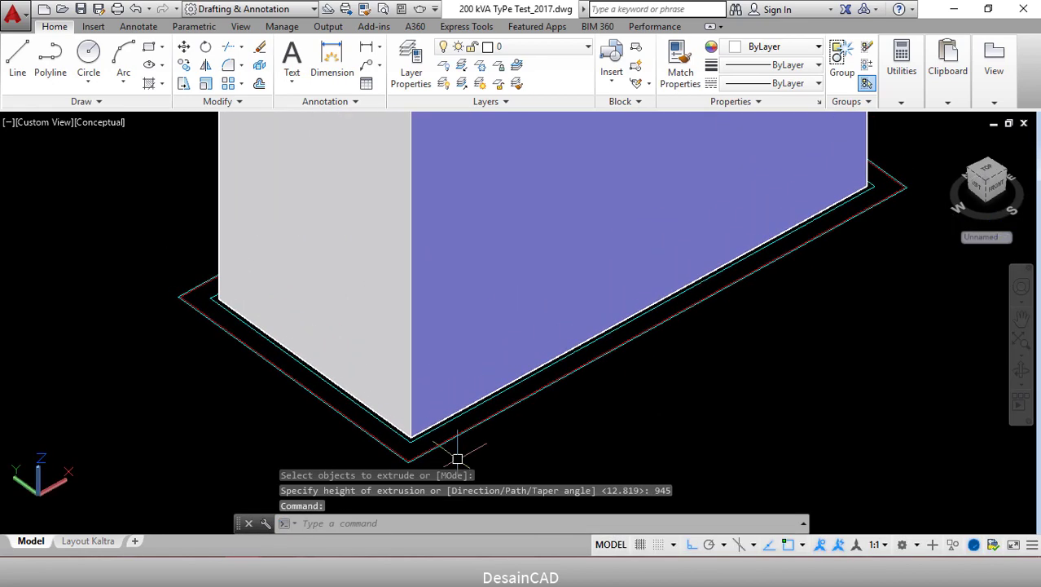
left_click(109, 122)
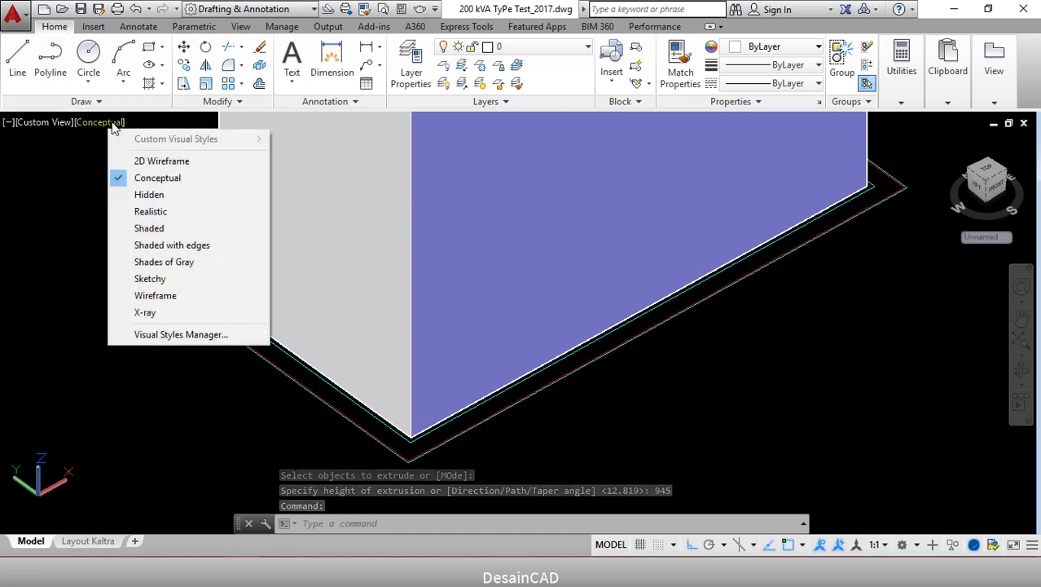
left_click(146, 162)
scroll(353, 396, "up", 5)
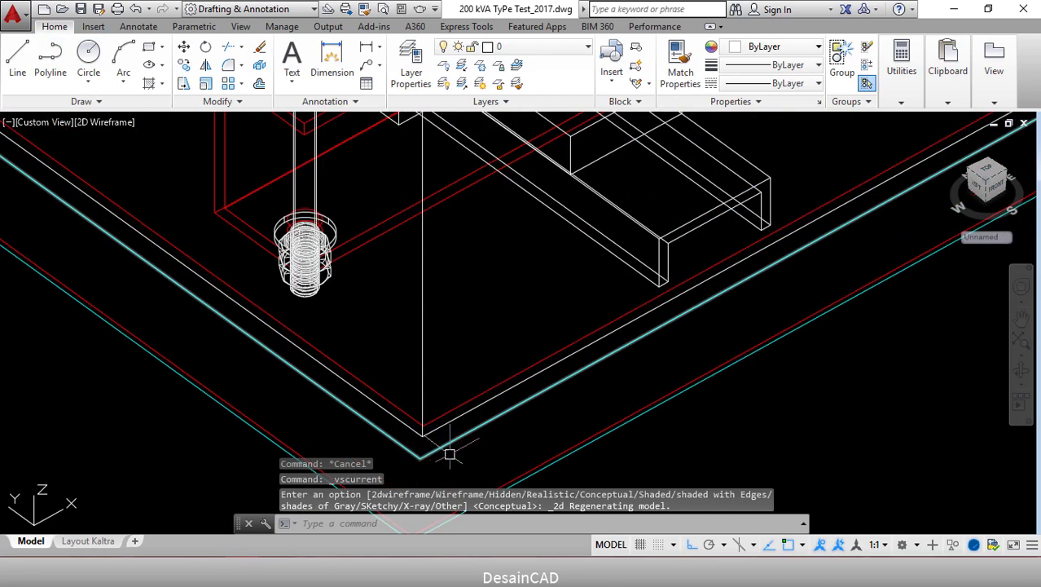
type("ext")
key("Return")
left_click(490, 390)
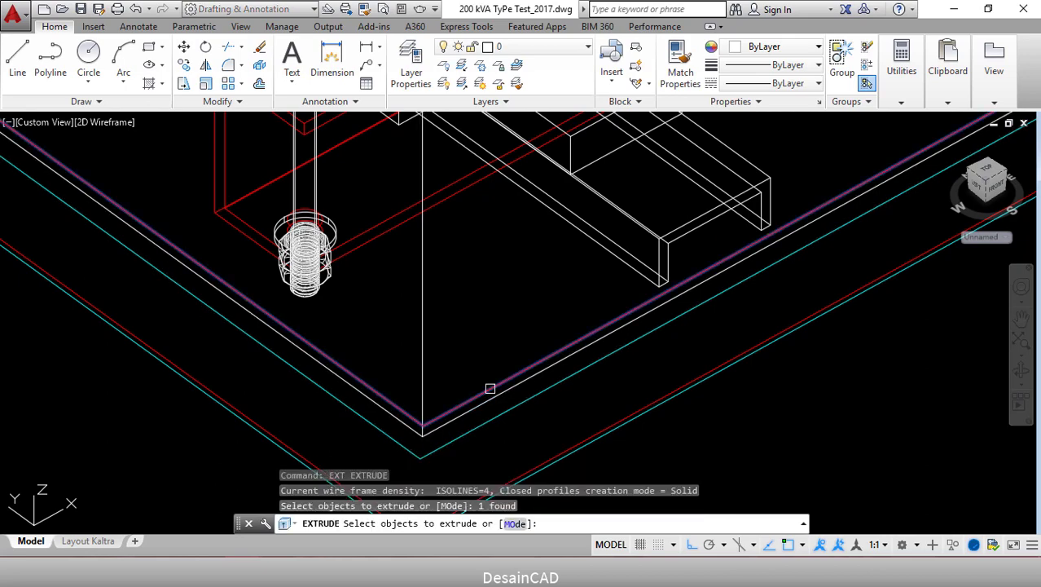
key("Escape")
Extrude the tank wall's inner outline upward, picking a freehand height above the top of the outer tank solid.
scroll(469, 432, "down", 4)
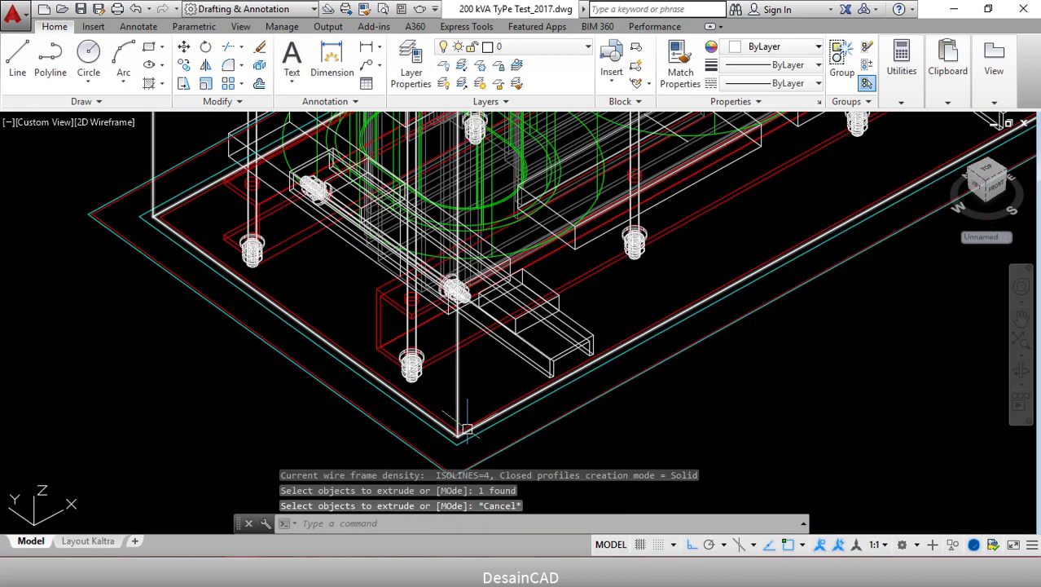
scroll(466, 429, "up", 5)
key("Return")
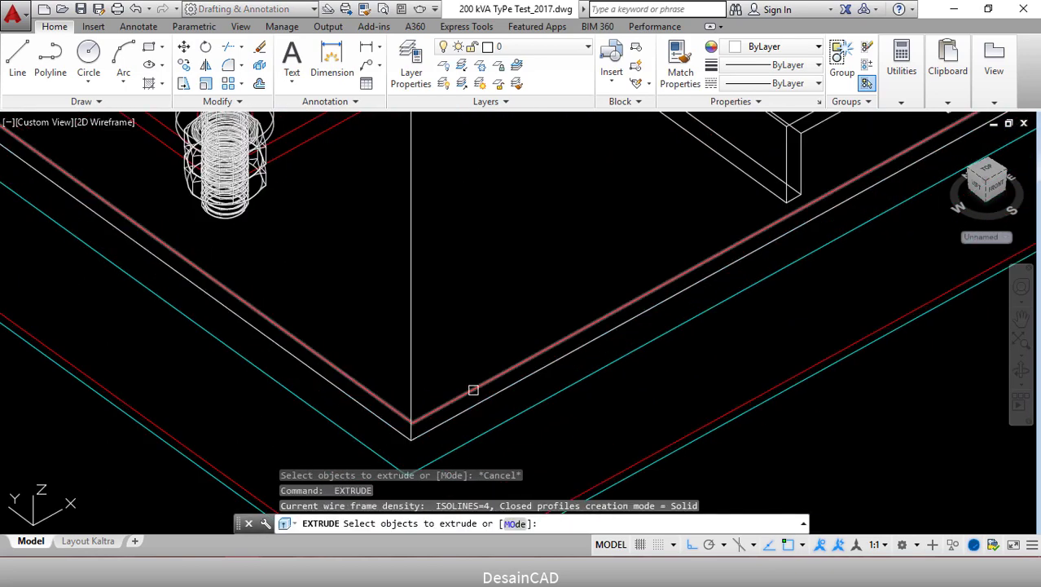
left_click(474, 390)
key("Return")
scroll(487, 188, "down", 6)
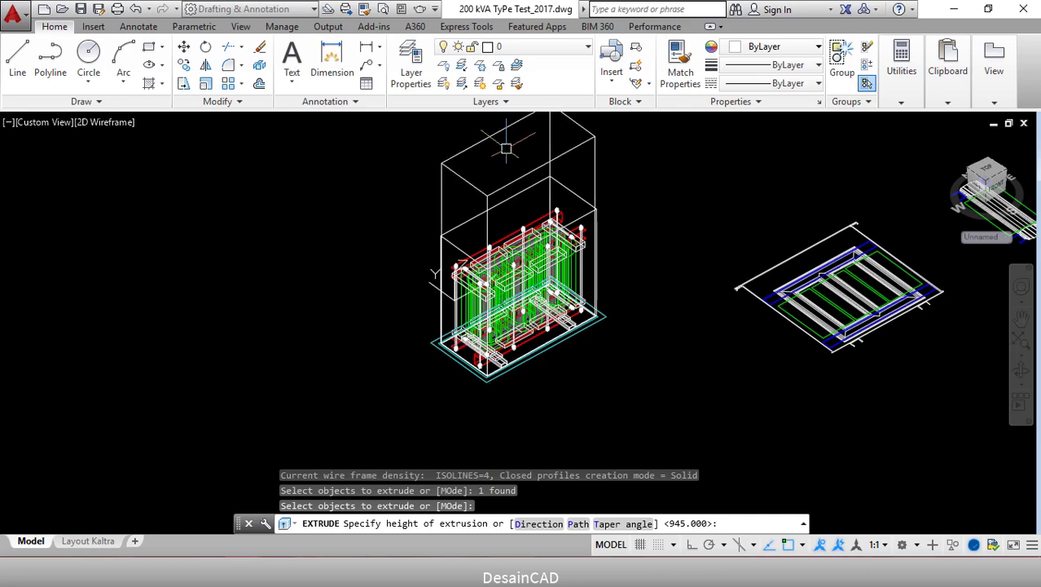
left_click(505, 149)
Move the red flange outline straight up by 950 from the tank base.
scroll(405, 391, "up", 8)
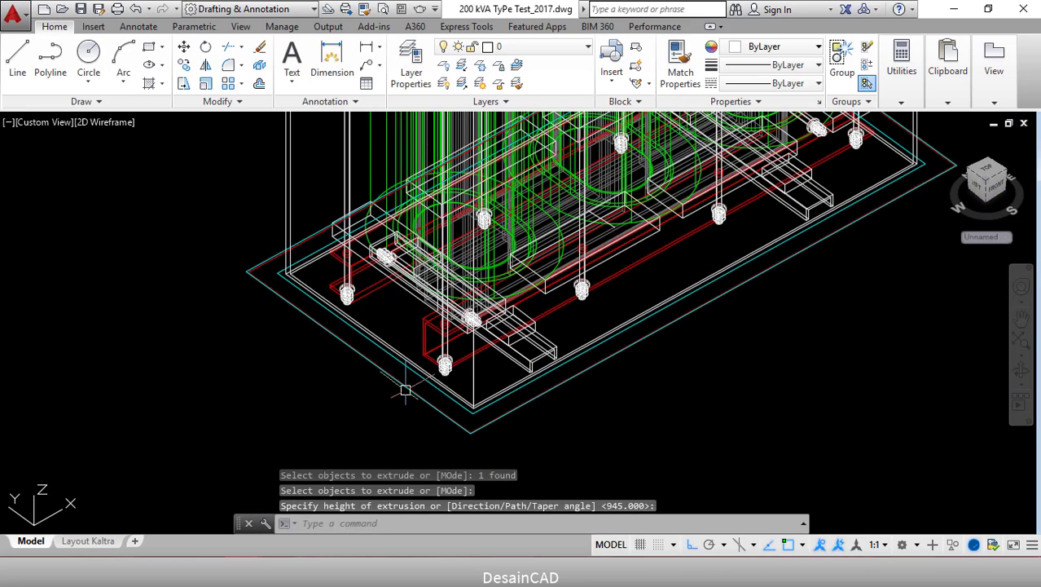
scroll(405, 390, "up", 8)
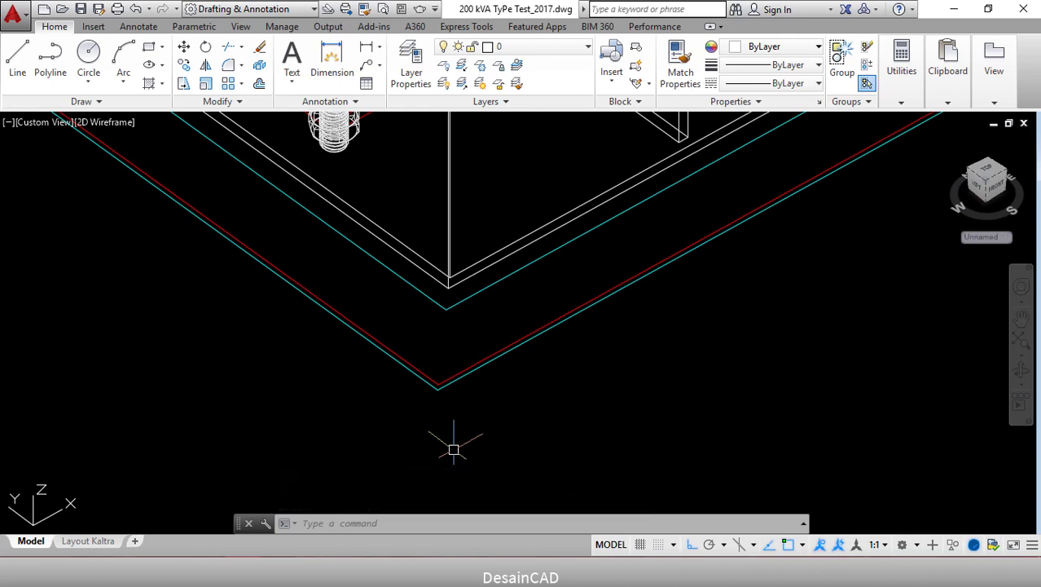
type("m")
key("Return")
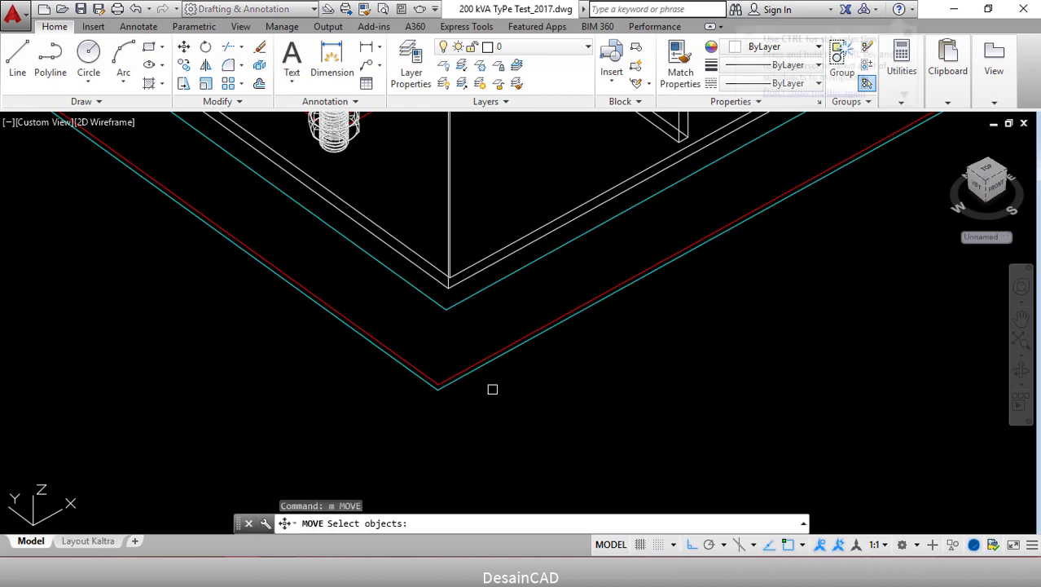
left_click(506, 343)
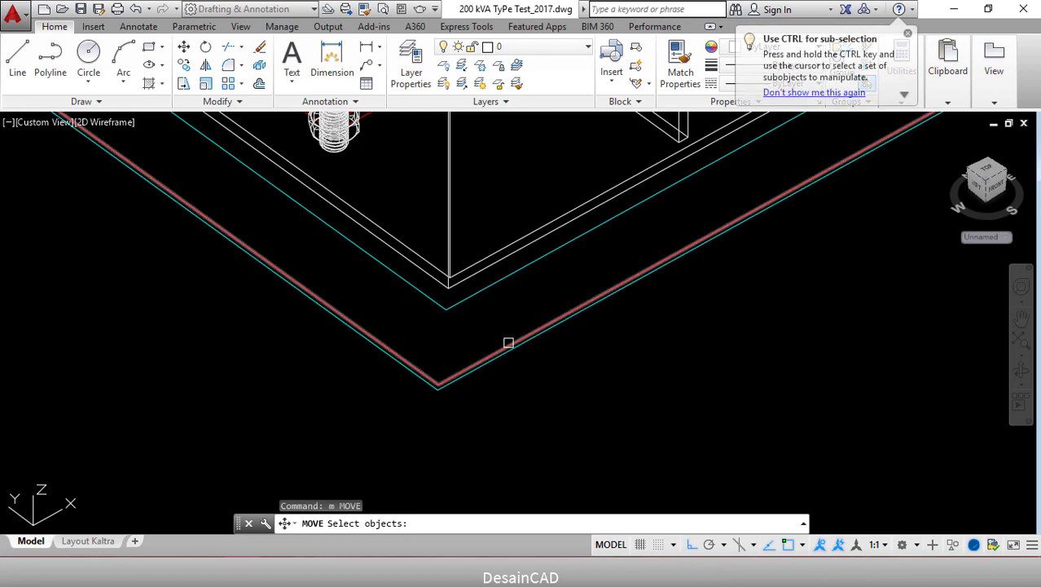
left_click(508, 343)
scroll(504, 339, "down", 2)
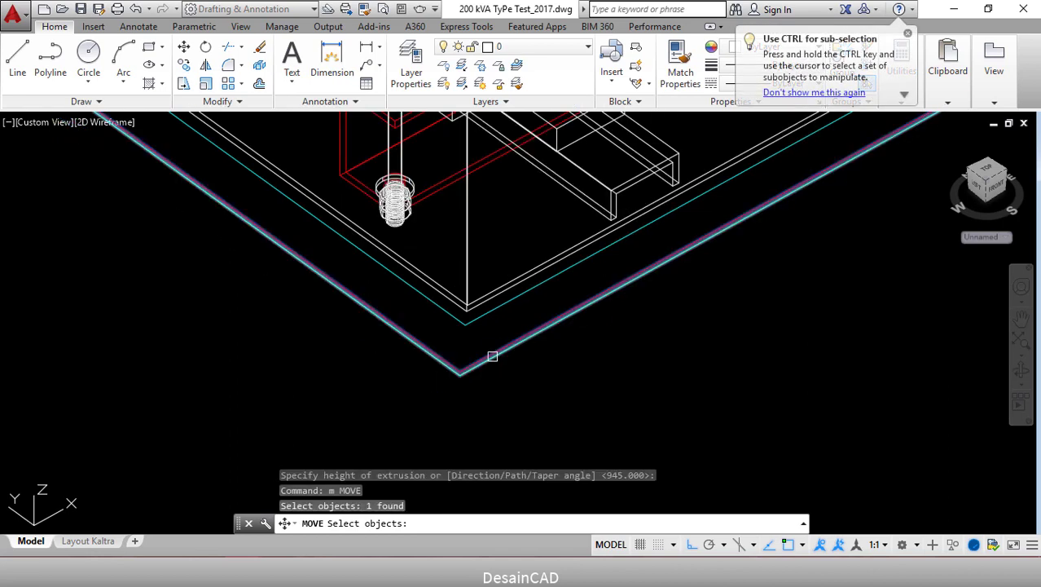
scroll(495, 371, "down", 3)
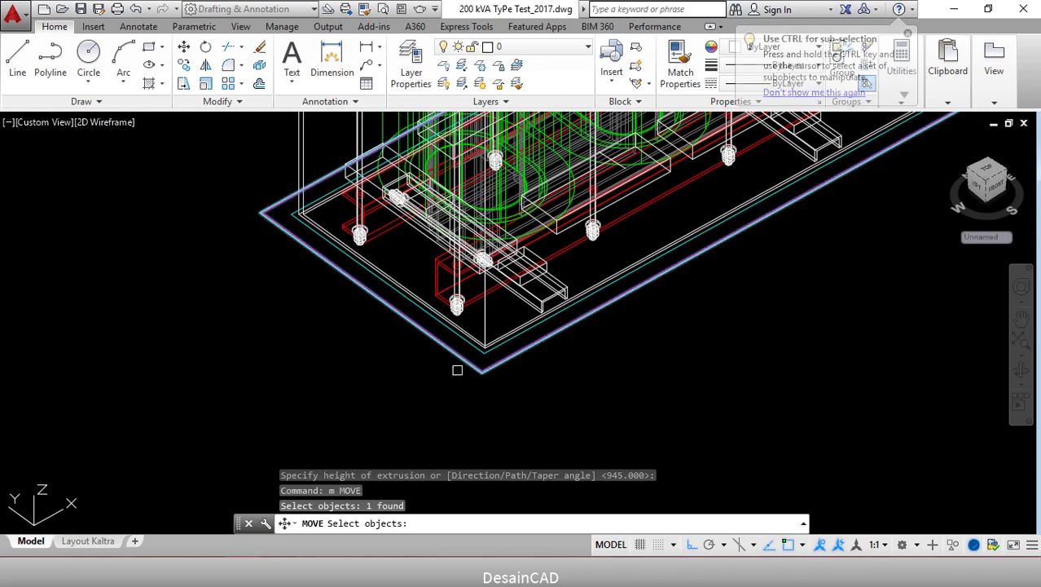
key("Return")
left_click(358, 414)
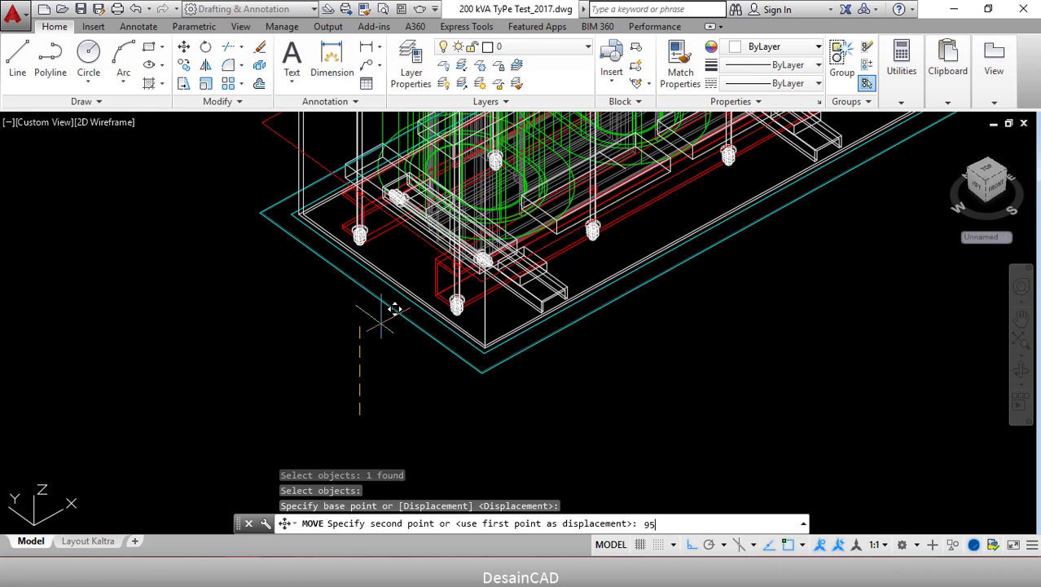
scroll(394, 308, "down", 5)
key("Return")
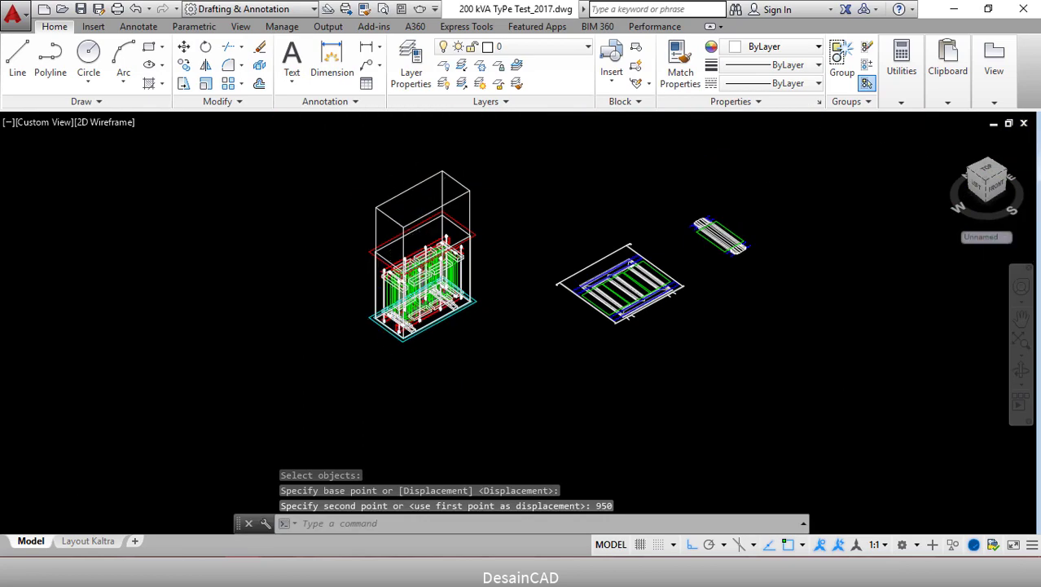
Extrude the raised red flange outline by 5 to form the flange plate.
scroll(420, 200, "up", 4)
scroll(275, 382, "up", 4)
mouse_move(313, 377)
middle_mouse_down()
mouse_move(291, 338)
mouse_move(284, 277)
middle_mouse_up()
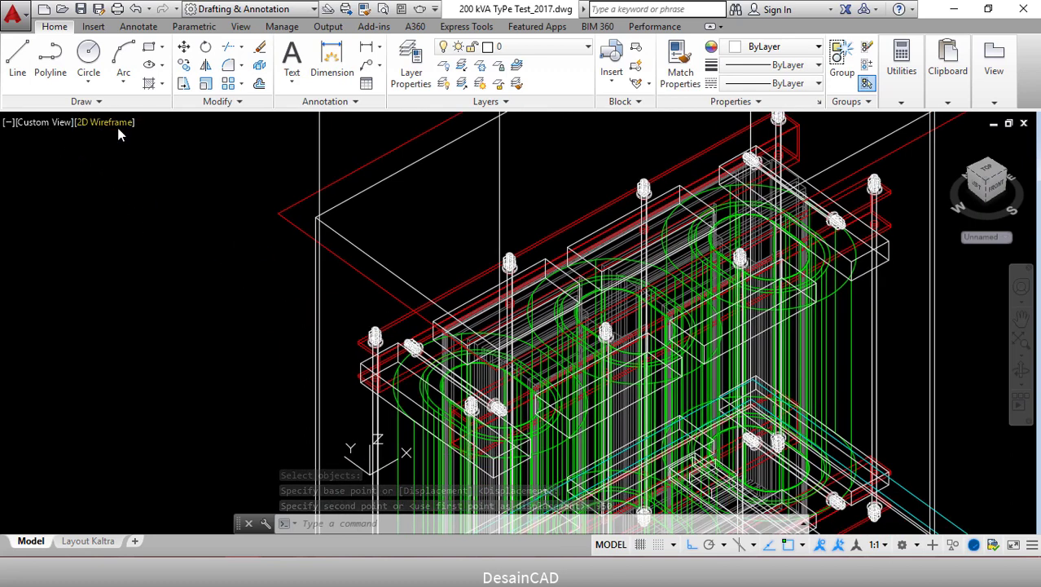
type("ext")
key("Return")
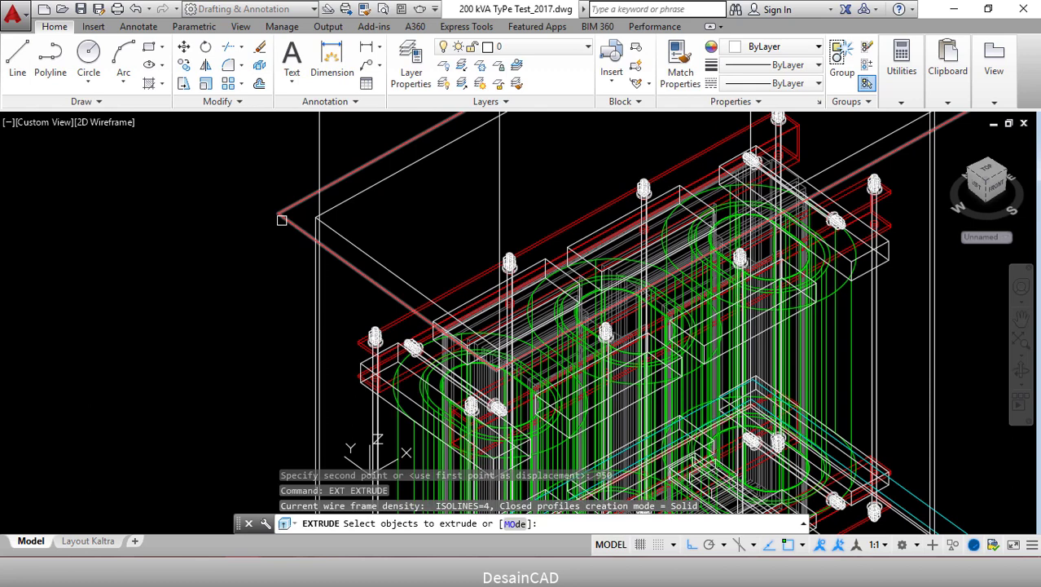
left_click(281, 220)
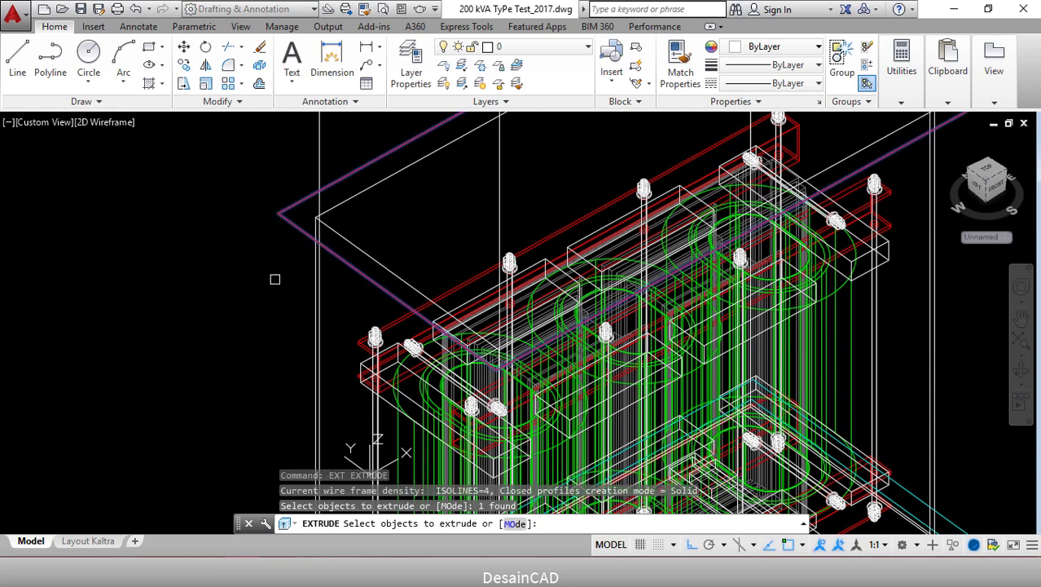
key("Return")
type("5")
key("Return")
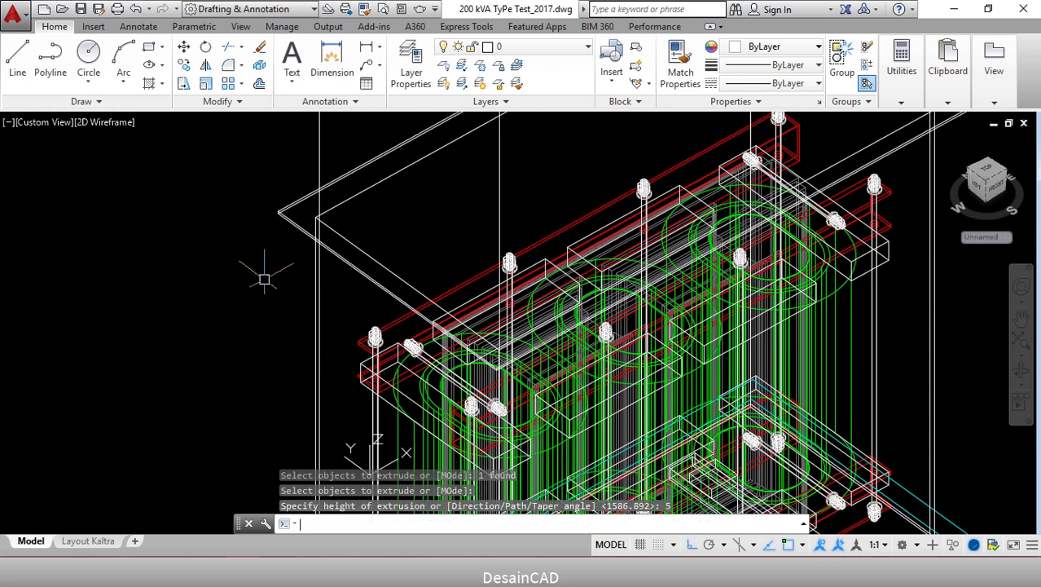
In the Front view, move the flange plate down by 5 so it meets the tank wall's top edge.
left_click(52, 121)
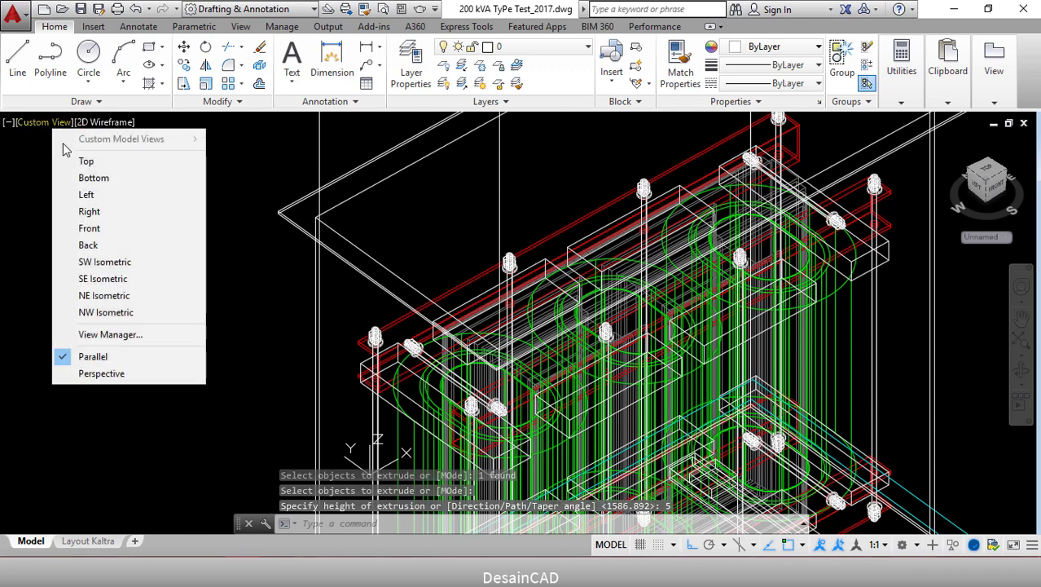
left_click(103, 230)
middle_click_drag(132, 225, 339, 205)
scroll(313, 271, "up", 6)
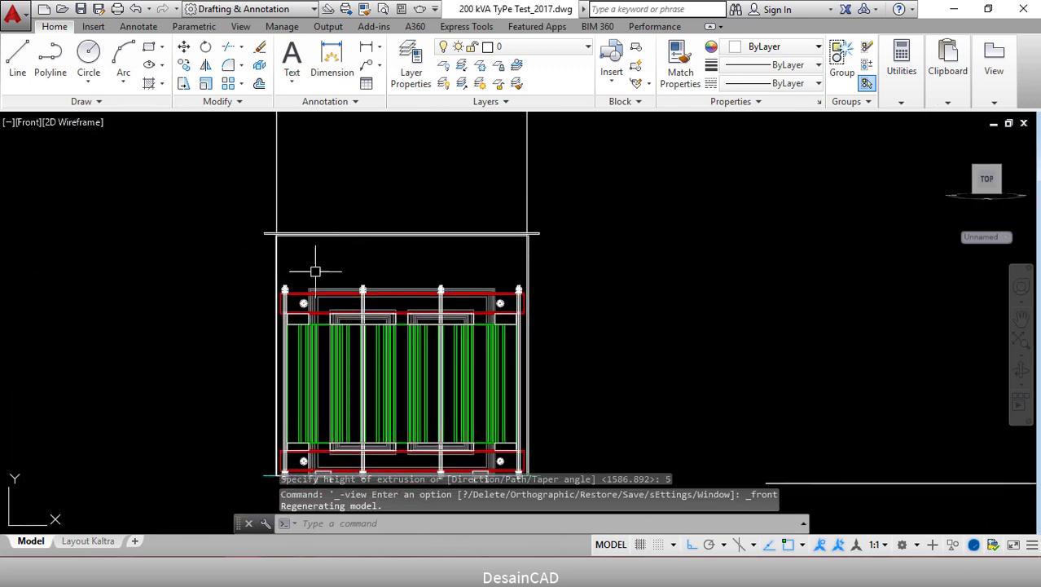
scroll(275, 152, "up", 4)
middle_click_drag(275, 151, 274, 182)
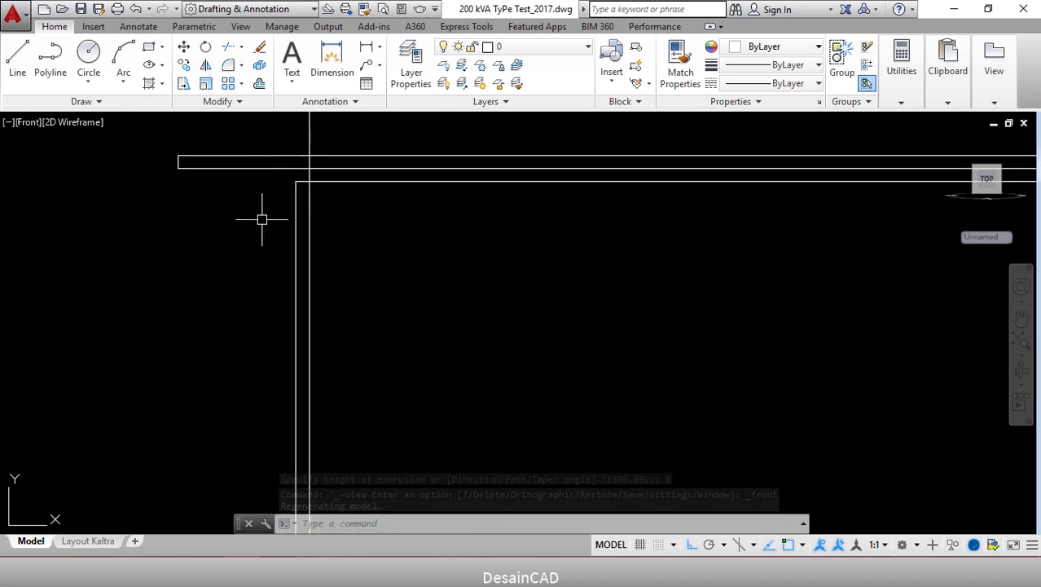
type("m")
key("Return")
left_click(259, 168)
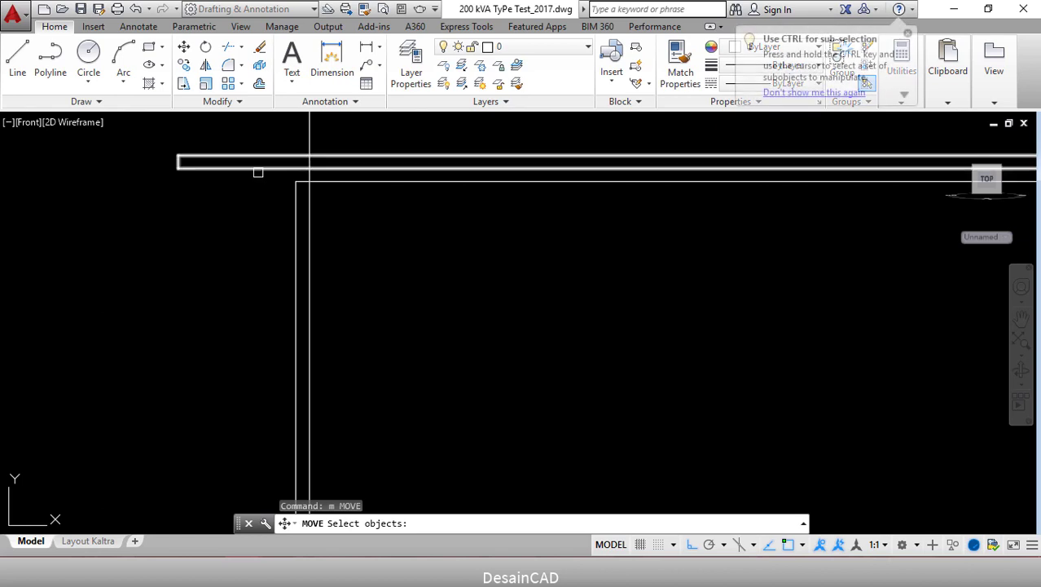
key("Return")
left_click(233, 203)
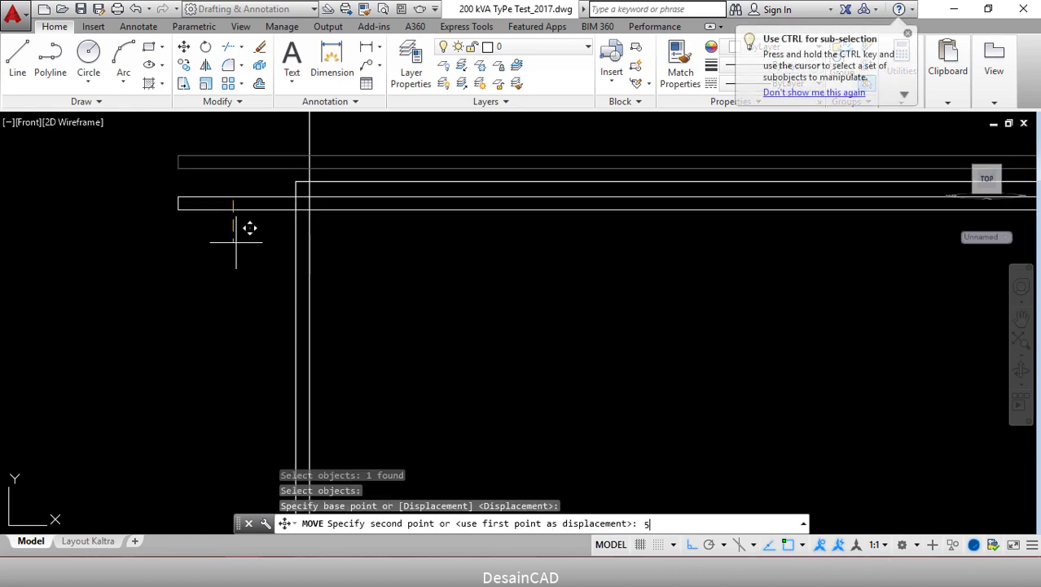
type("5")
key("Return")
Return to an angled 3D view of the tank and set the visual style to Conceptual.
scroll(257, 176, "down", 2)
scroll(256, 213, "down", 2)
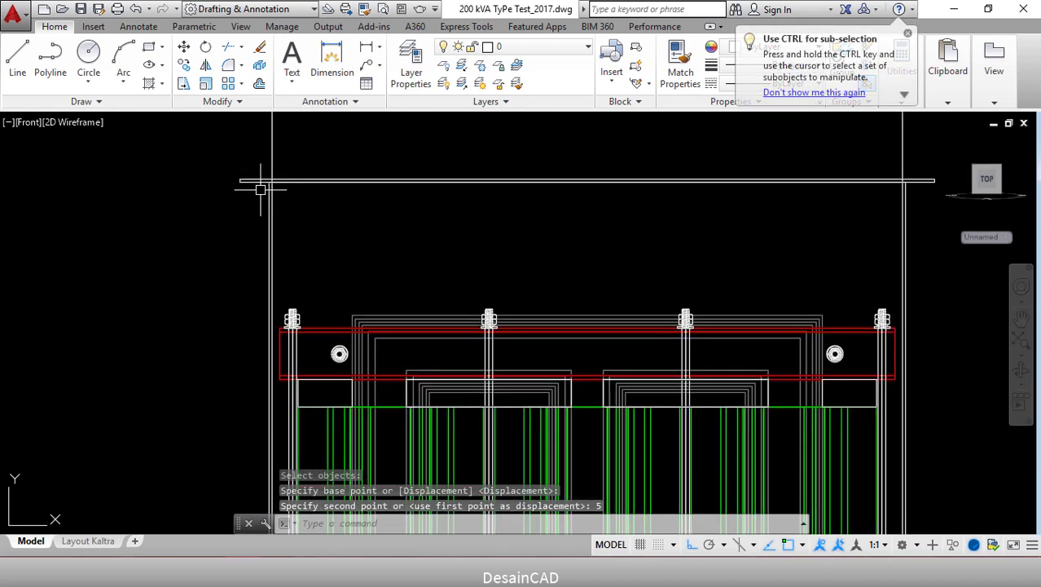
scroll(257, 195, "down", 3)
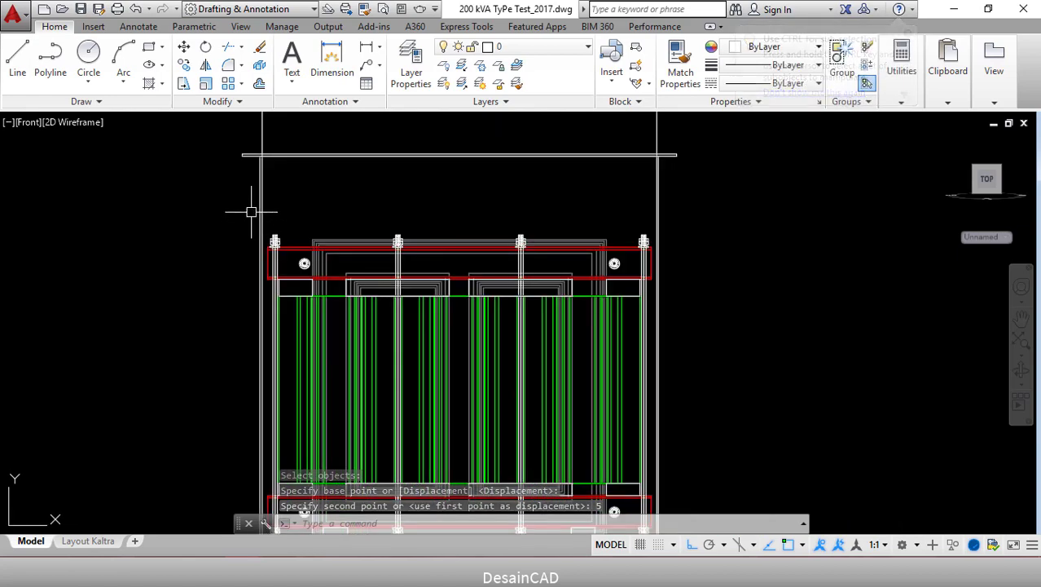
scroll(237, 228, "down", 2)
middle_click_drag(228, 241, 291, 257, "shift")
scroll(234, 217, "up", 5)
scroll(291, 257, "down", 2)
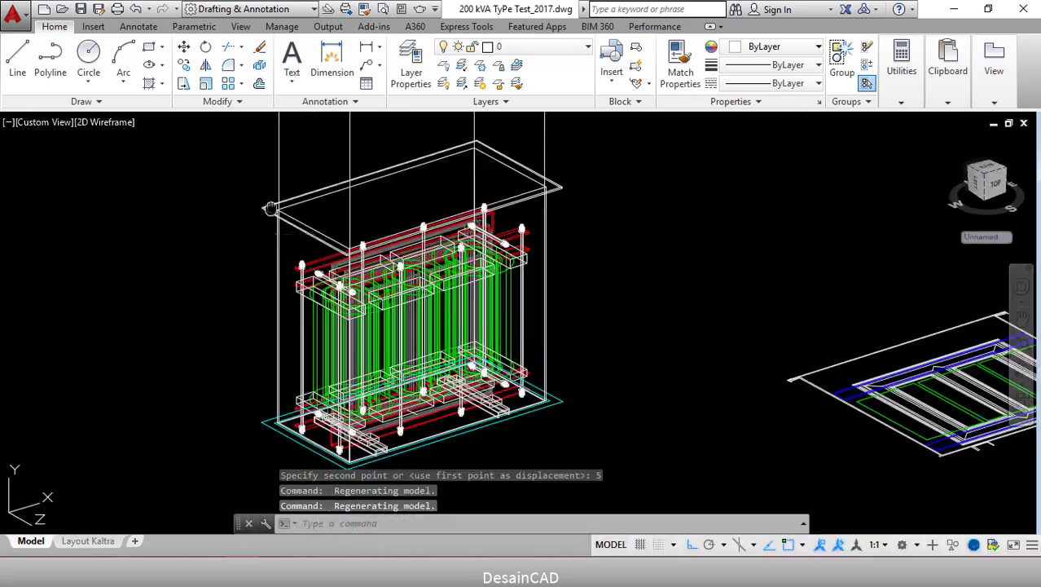
middle_click_drag(269, 209, 289, 254)
left_click(125, 124)
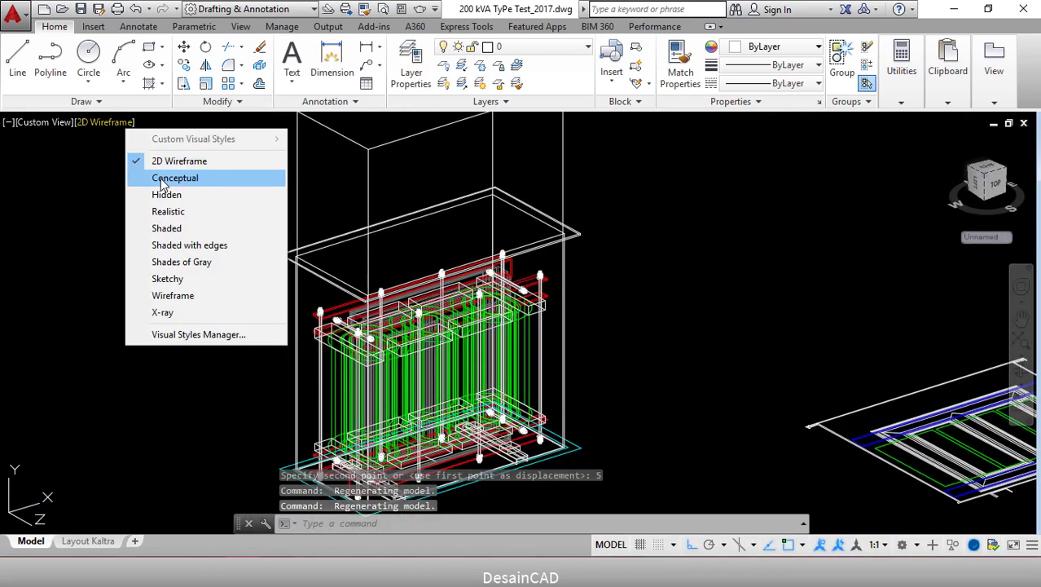
left_click(167, 178)
scroll(290, 281, "up", 4)
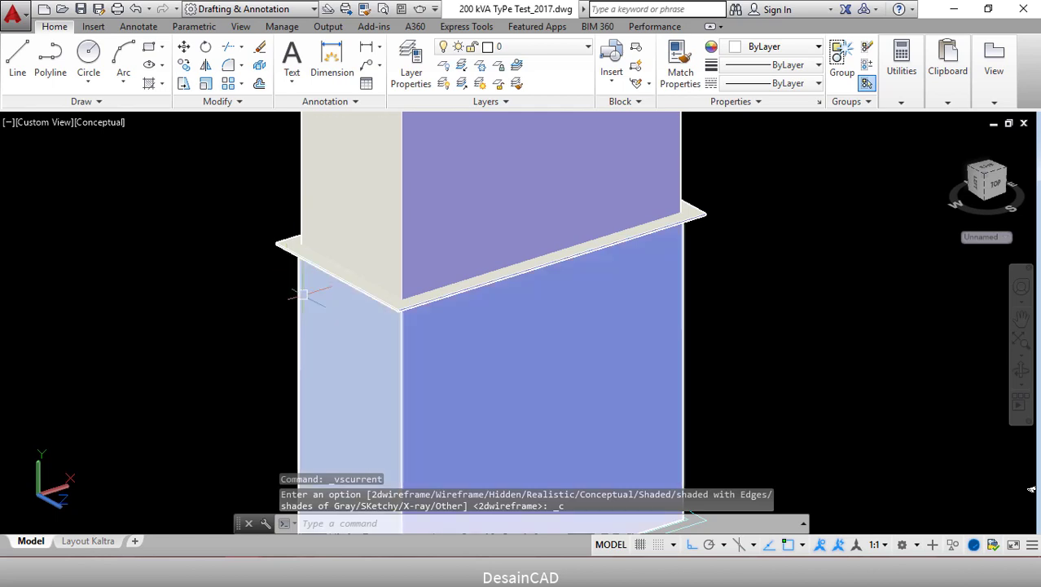
Subtract the tall inner solid from the outer tank solid and the flange plate to hollow out the tank.
scroll(309, 303, "up", 2)
type("su")
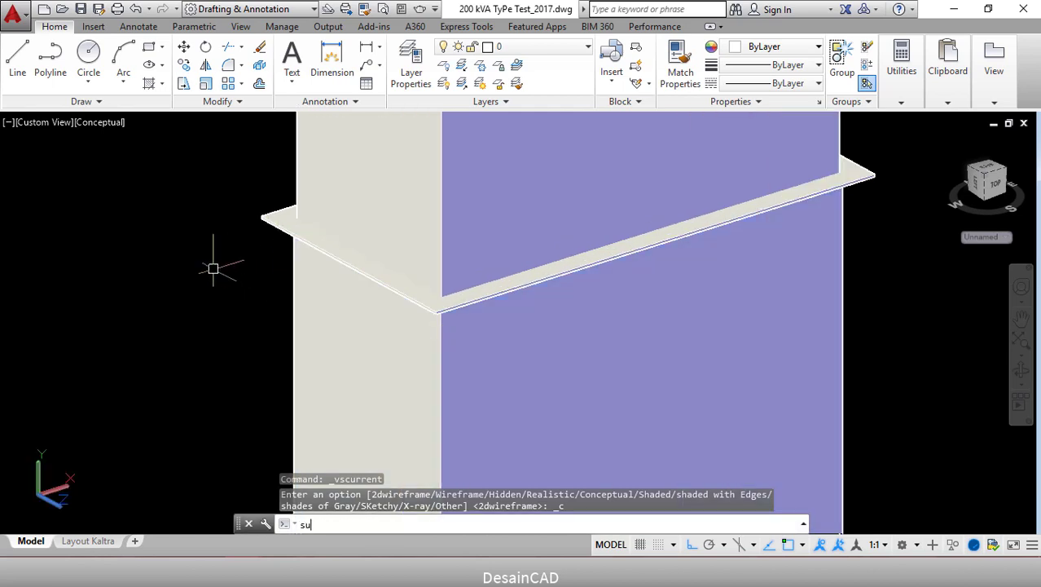
key("Return")
scroll(283, 344, "down", 5)
left_click(283, 344)
scroll(245, 274, "up", 3)
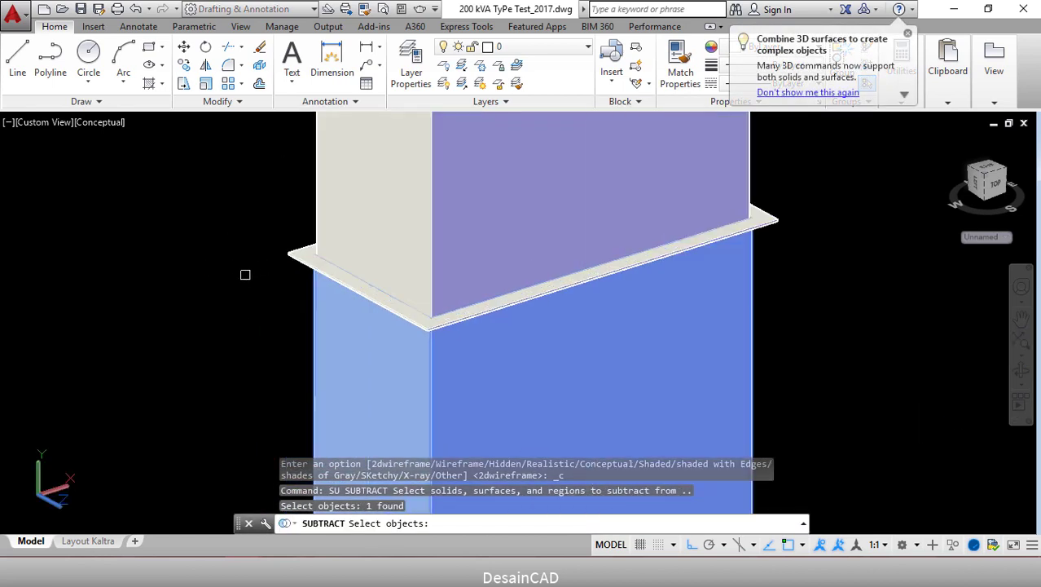
left_click(307, 262)
scroll(220, 259, "down", 4)
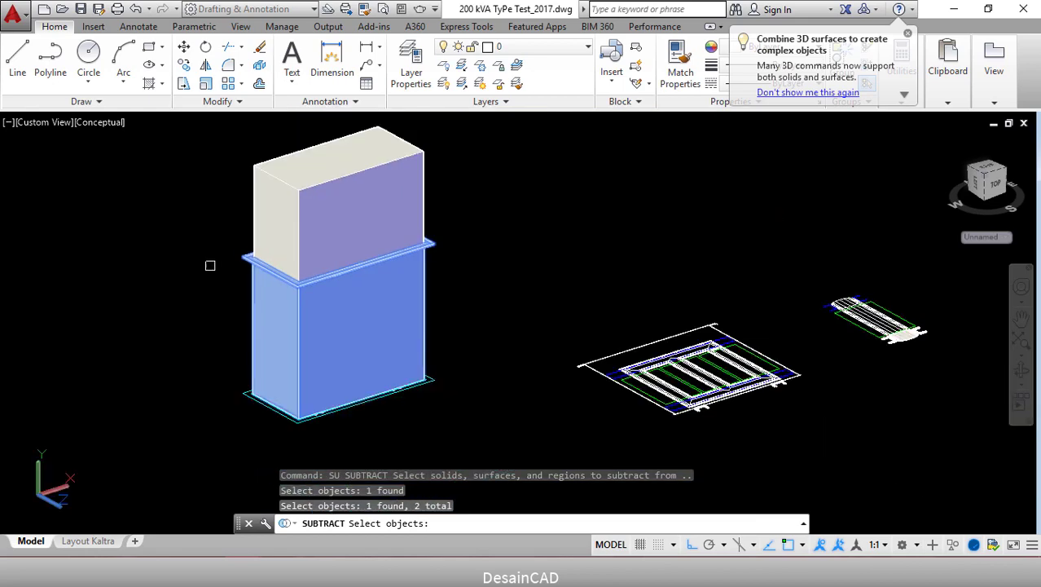
key("Return")
left_click(259, 268)
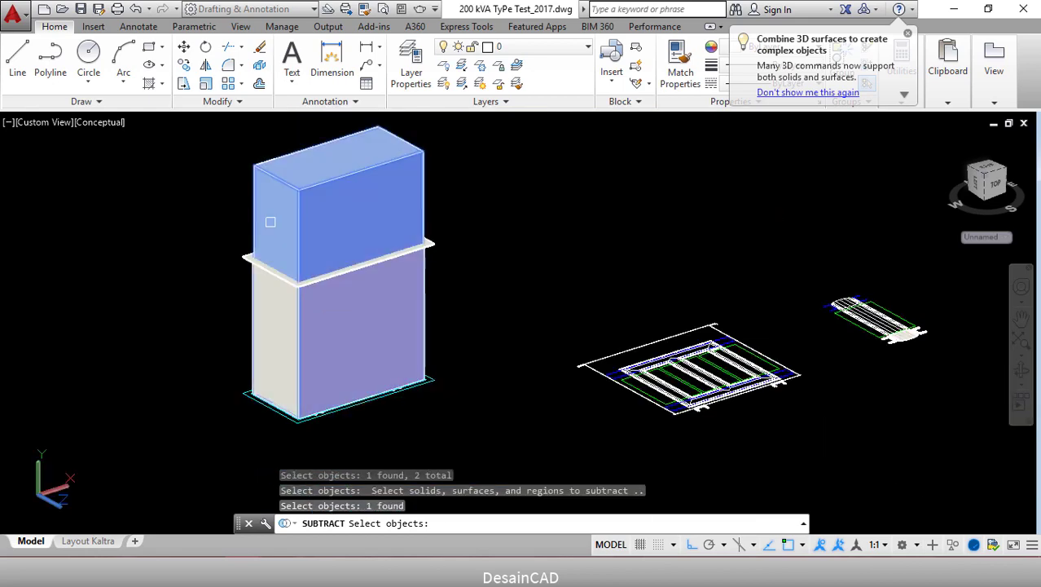
key("Return")
scroll(241, 285, "up", 2)
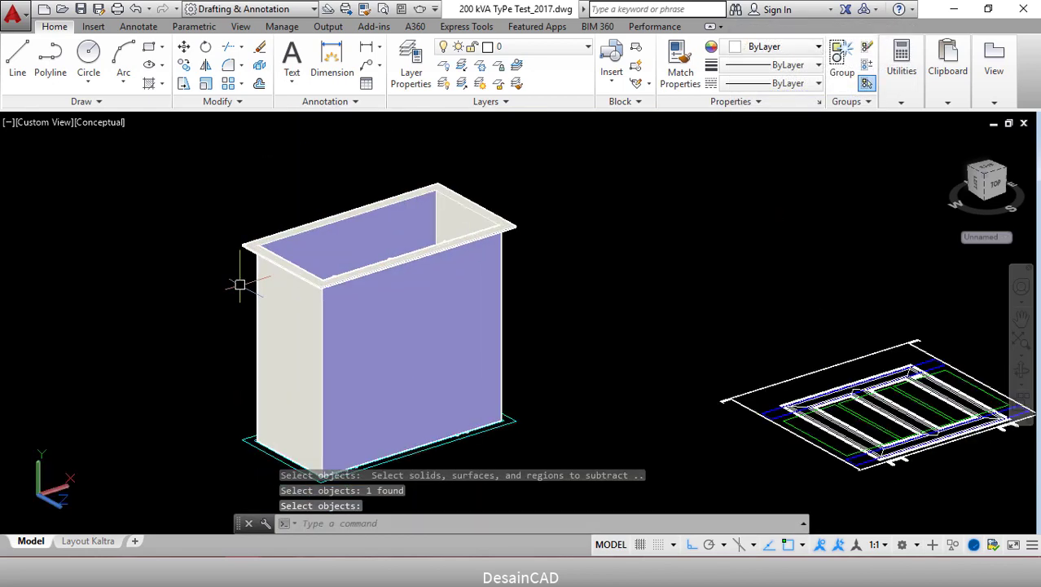
Extrude the inner cyan outline at the tank's base by -5 to form the bottom plate.
mouse_move(239, 287)
middle_mouse_down("shift")
mouse_move(207, 395)
mouse_move(265, 275)
mouse_move(254, 295)
middle_mouse_up("shift")
middle_click_drag(430, 295, 492, 228)
scroll(422, 355, "up", 5)
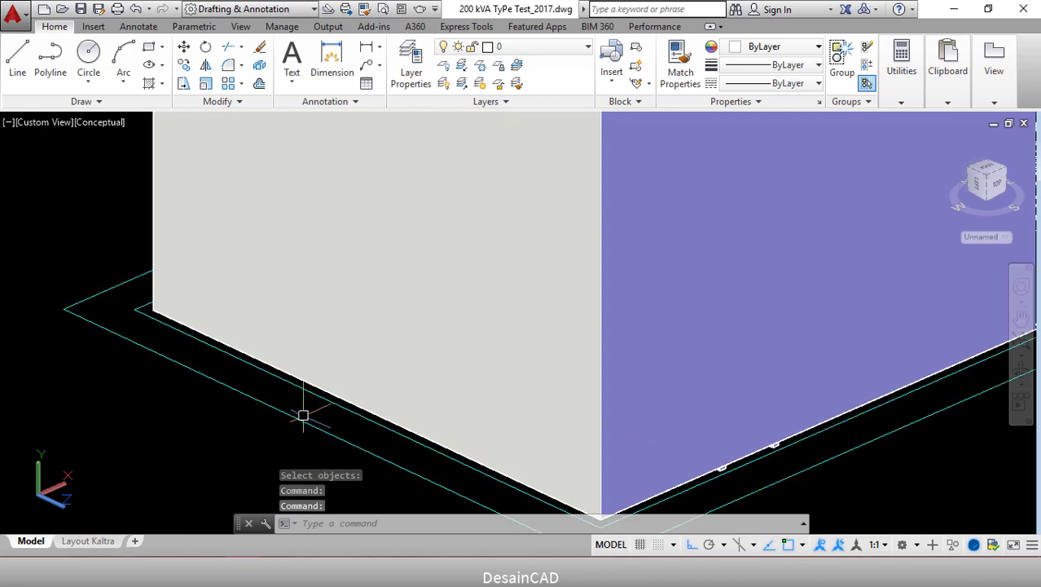
type("ext")
key("Return")
scroll(252, 362, "up", 2)
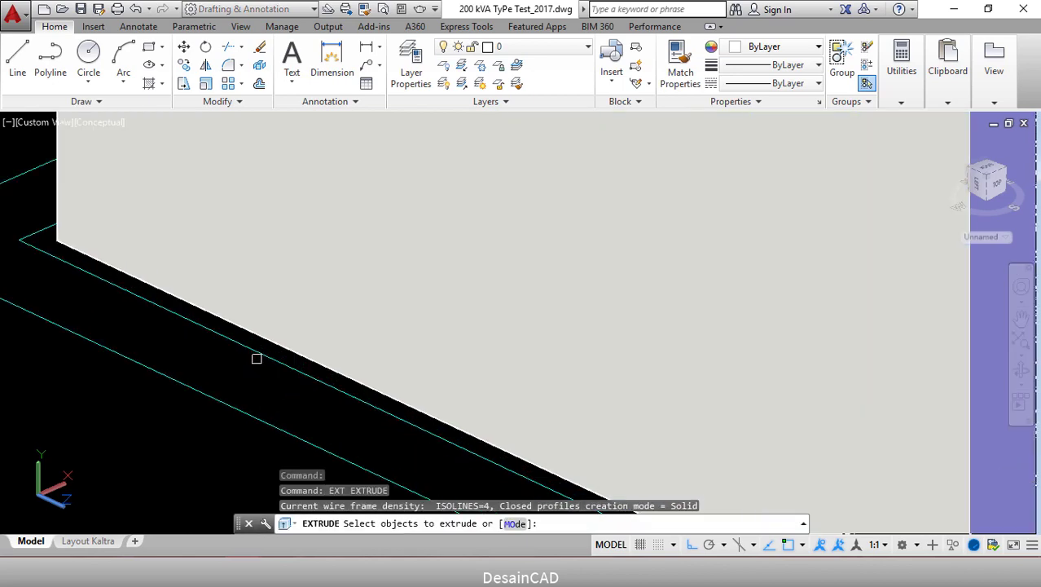
left_click(256, 359)
scroll(256, 358, "down", 2)
key("Return")
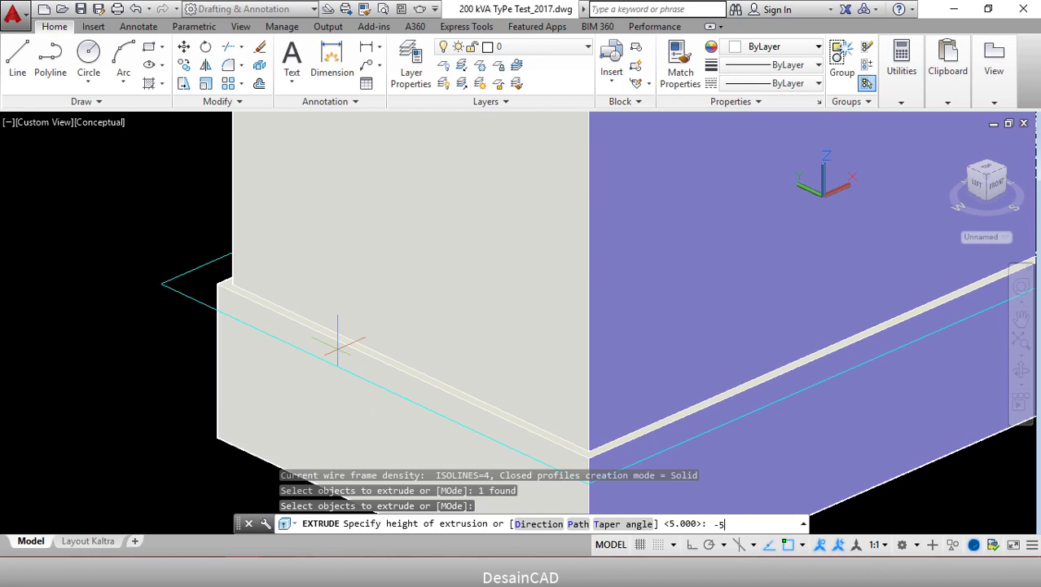
type("-5")
key("Return")
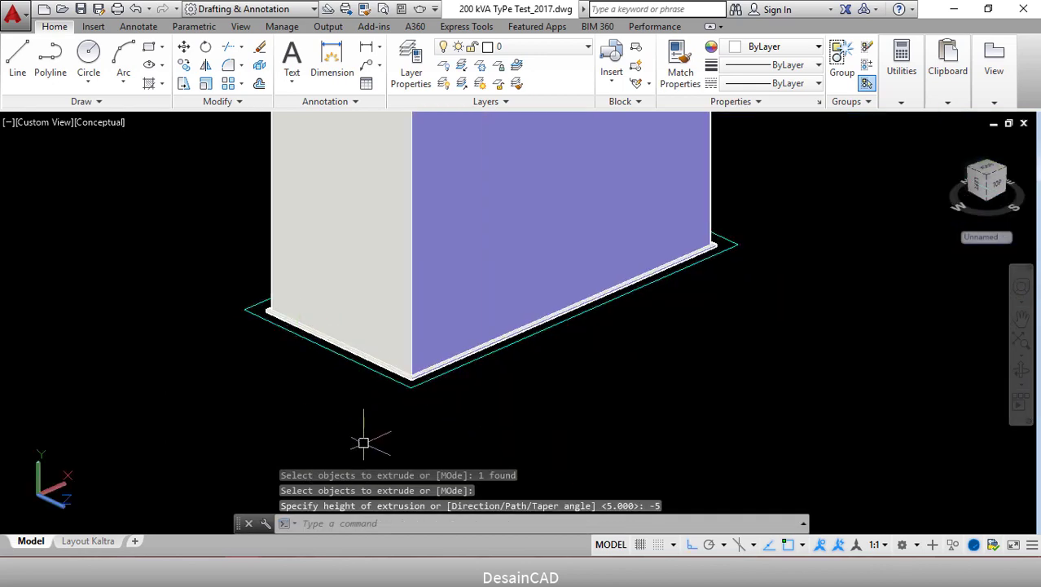
Switch to the Top view and frame the tank.
scroll(385, 415, "down", 1)
middle_click_drag(386, 413, 398, 448)
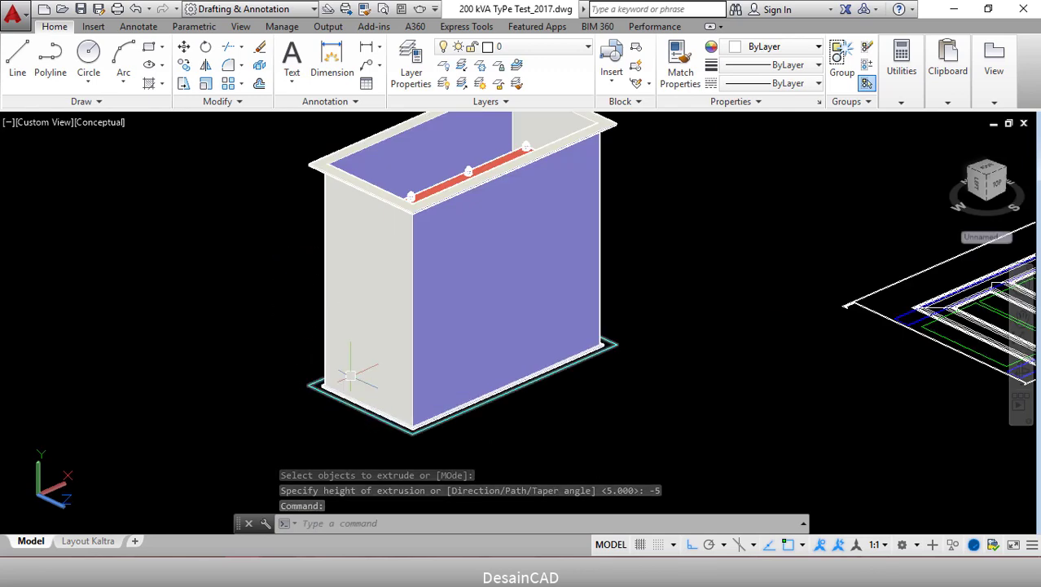
middle_click_drag(274, 320, 283, 365)
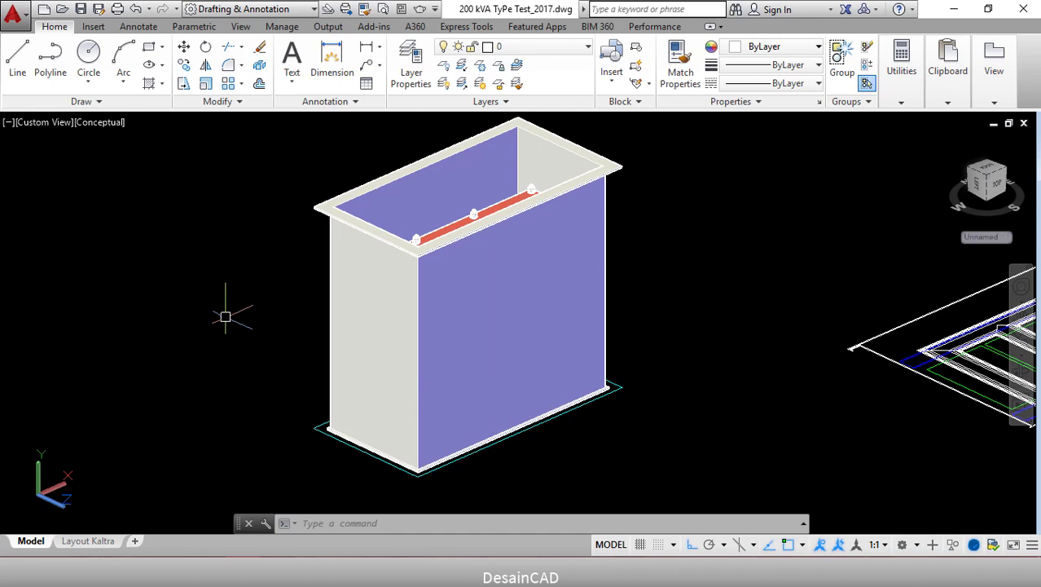
left_click(35, 122)
left_click(64, 160)
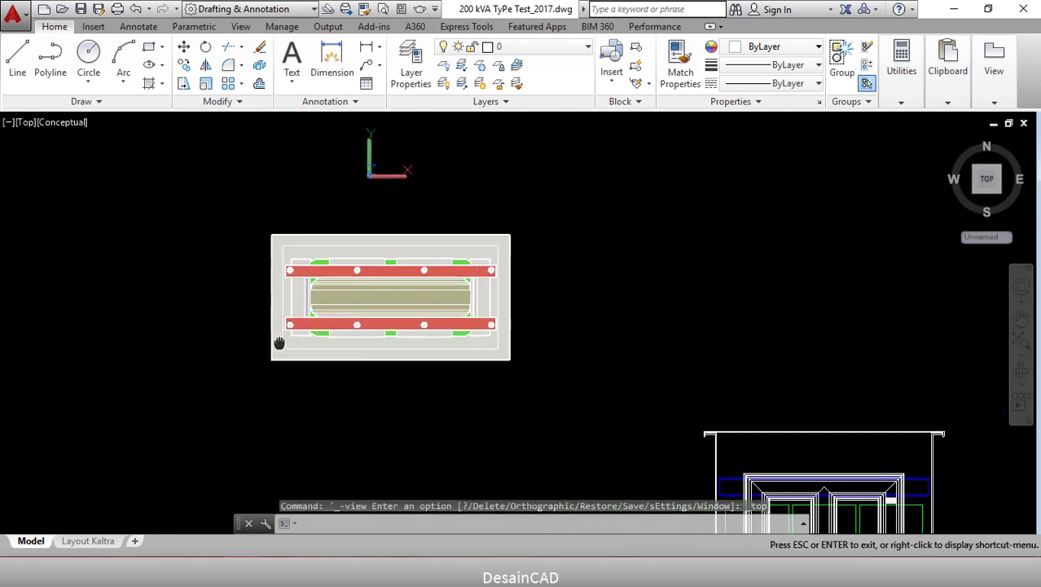
middle_click_drag(238, 281, 264, 292, "shift")
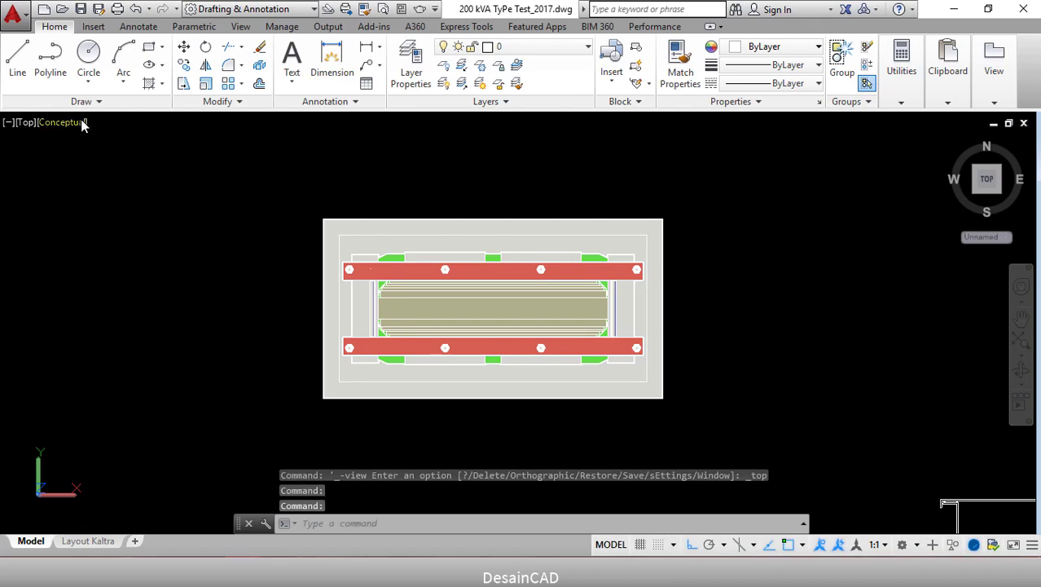
Set the visual style to 2D Wireframe and inspect the upper-left corner of the tank's flange outlines.
left_click(82, 122)
left_click(131, 162)
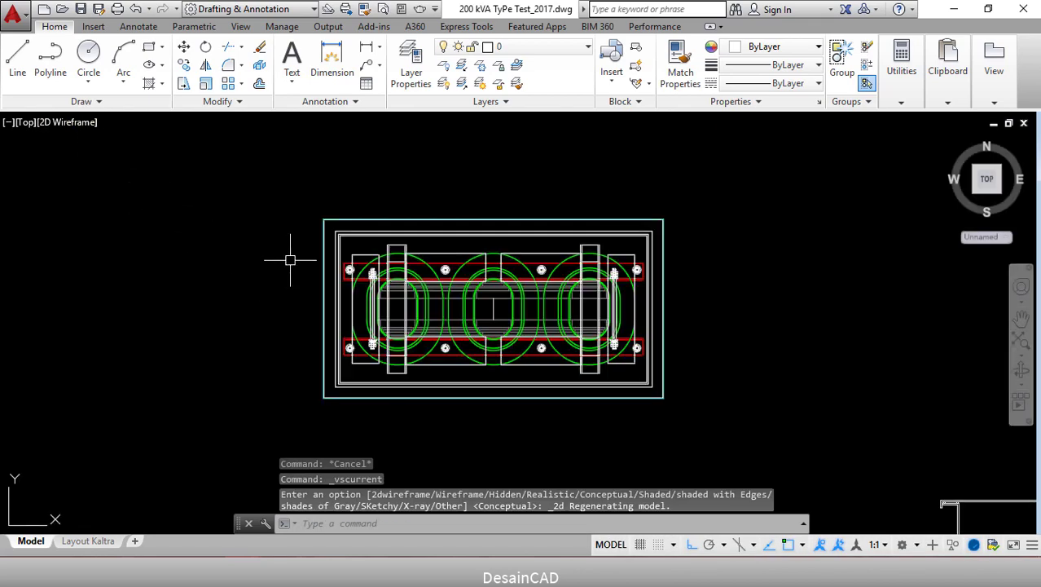
scroll(343, 212, "up", 3)
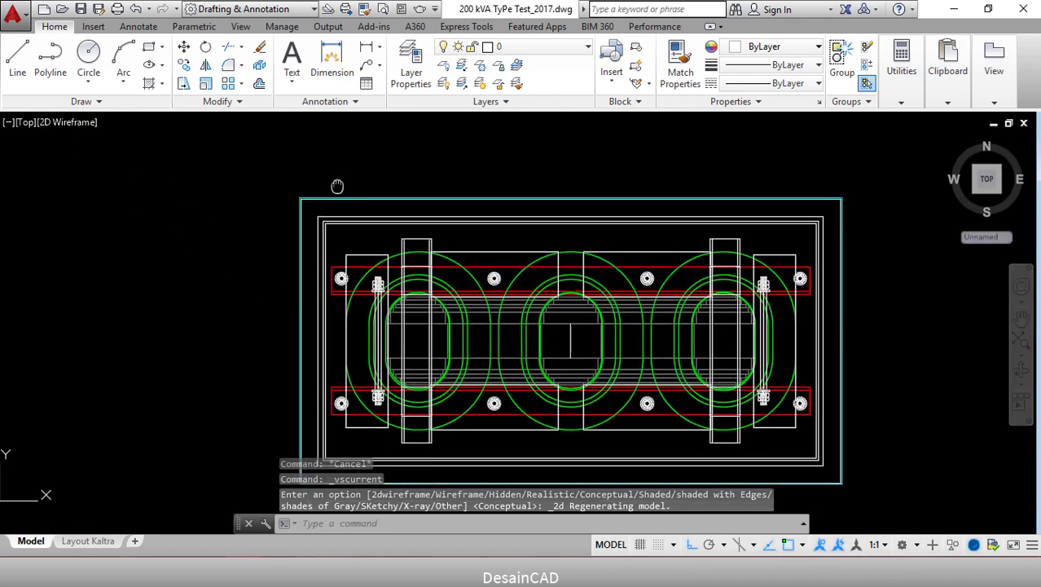
scroll(333, 164, "up", 2)
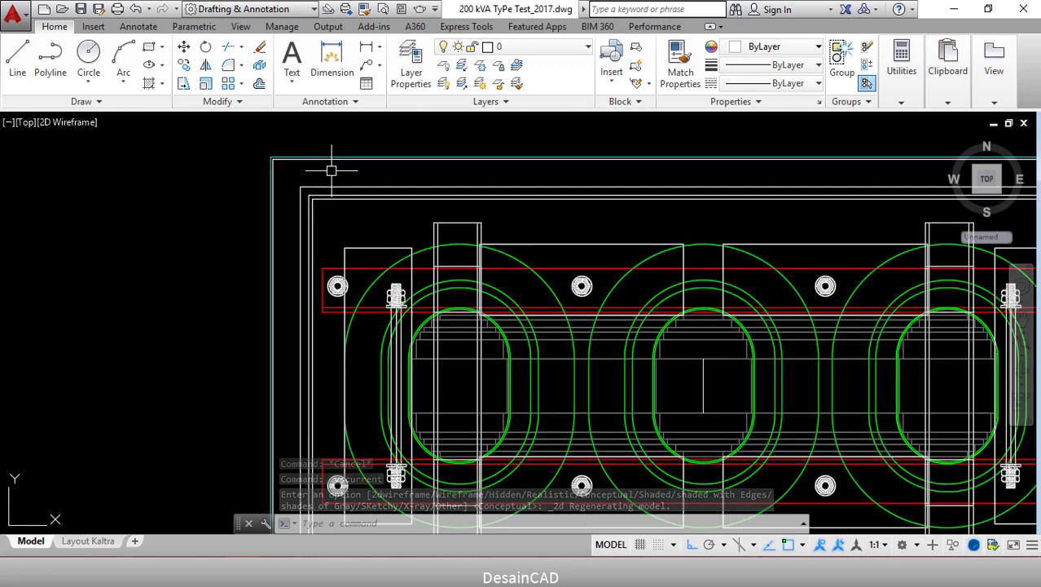
middle_click_drag(331, 170, 302, 142)
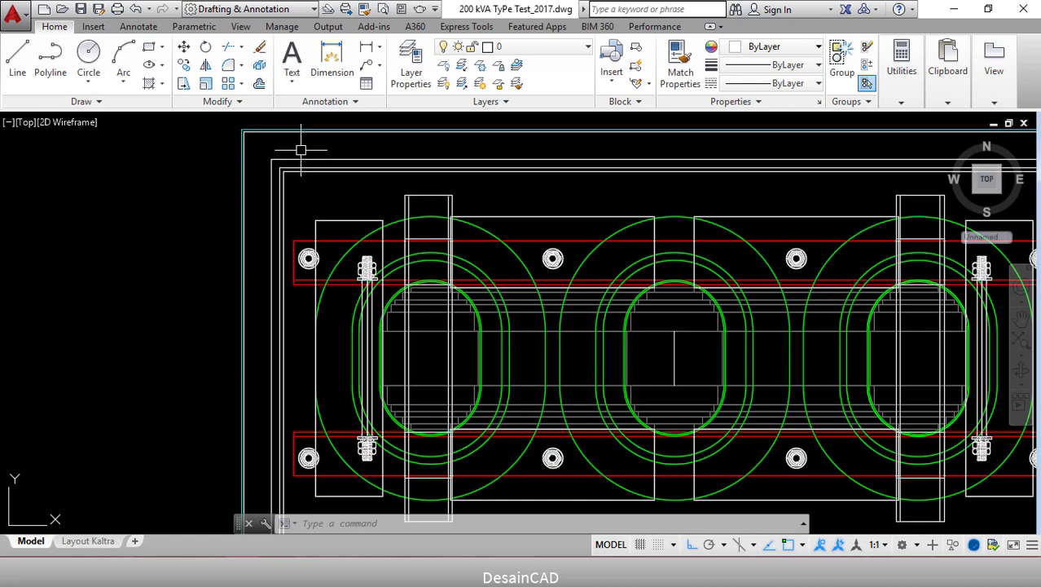
middle_click_drag(300, 150, 286, 146)
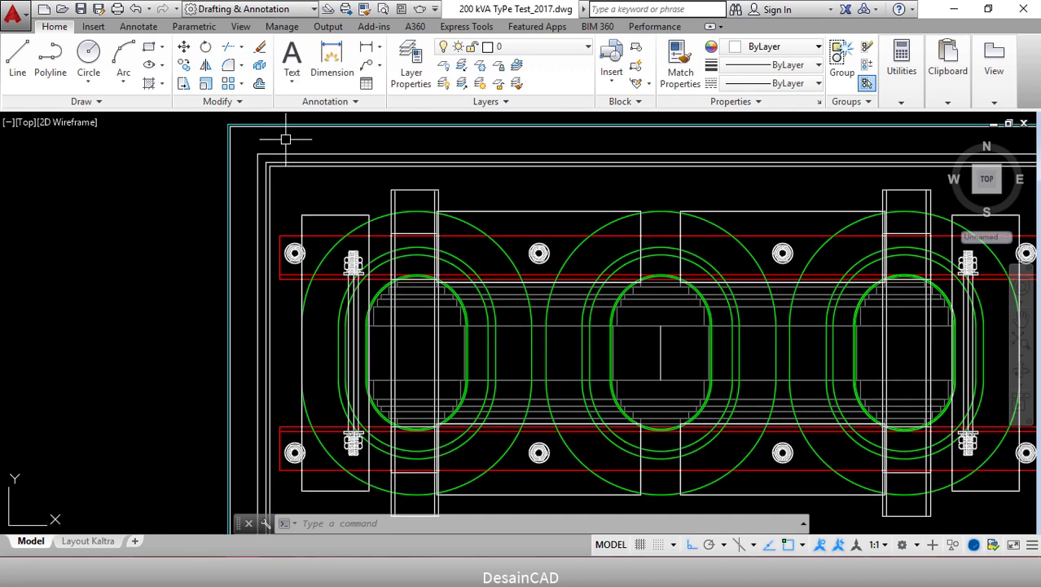
scroll(286, 138, "down", 4)
scroll(286, 136, "up", 4)
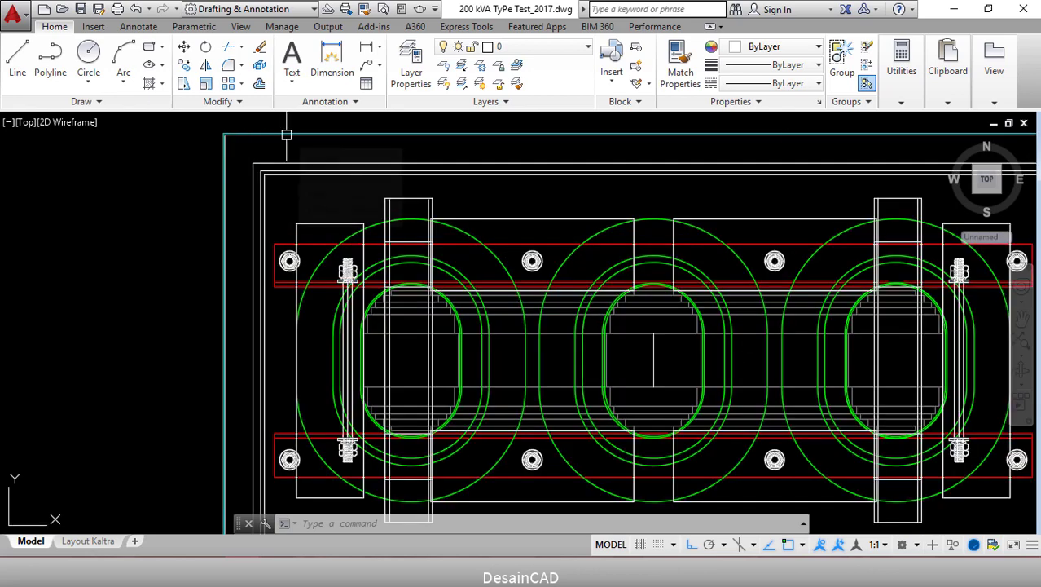